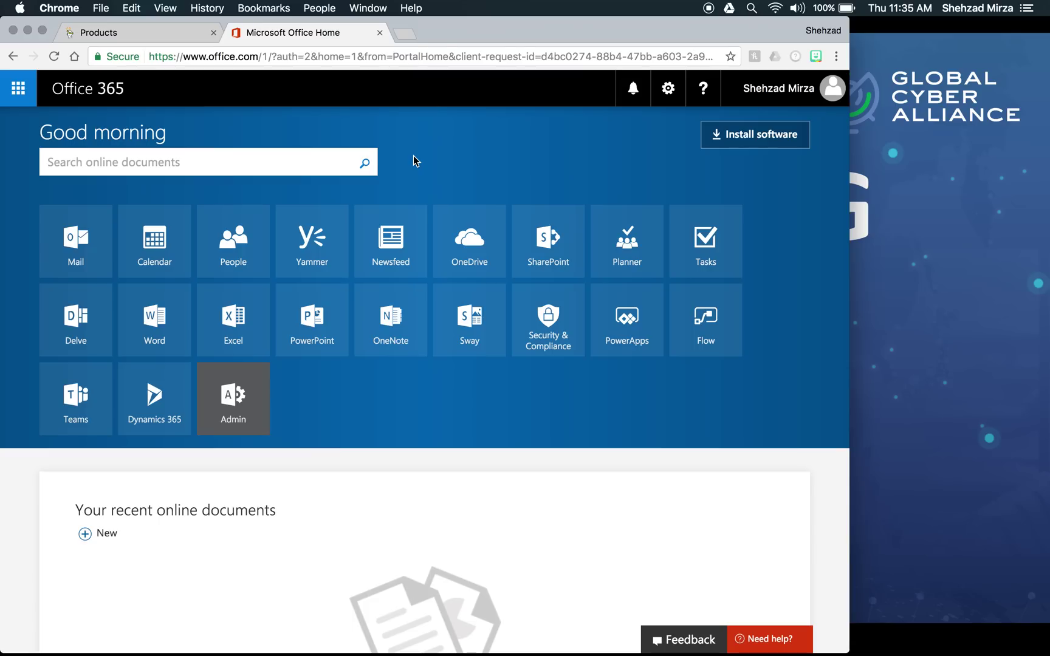
- From the Products page, open gotdmarc.org's DNS records and select the TXT row holding the SPF value
left_click(159, 29)
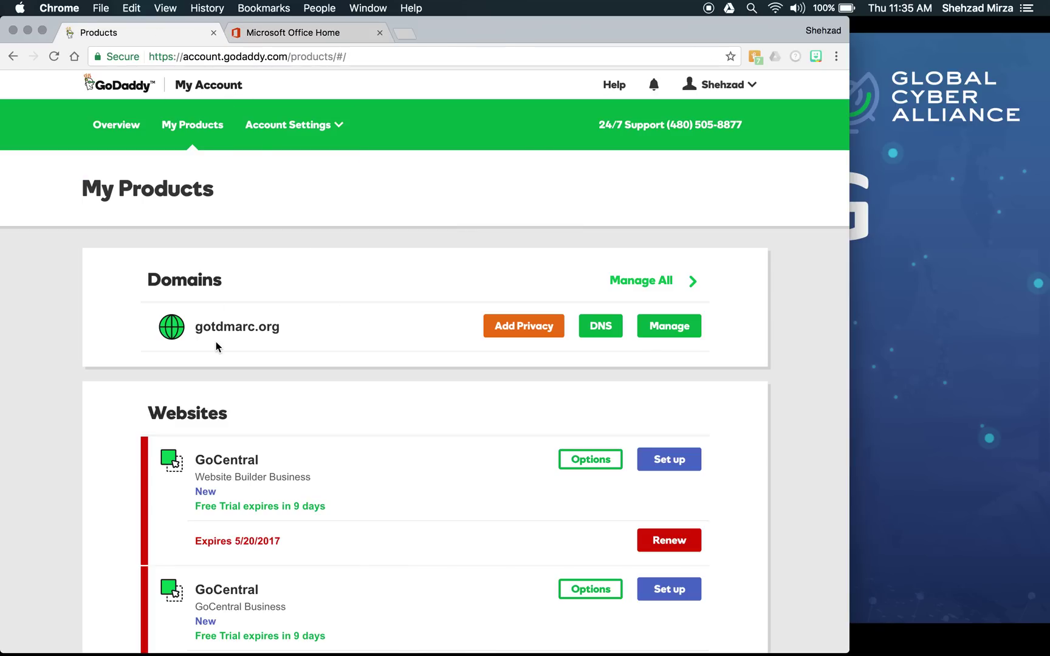
left_click(607, 335)
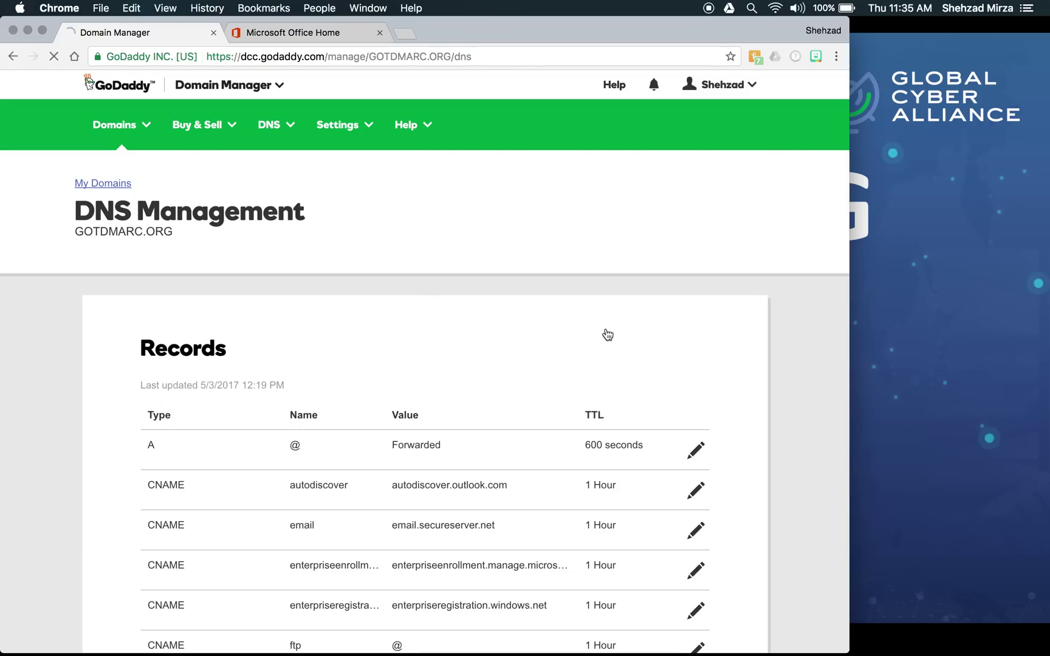
scroll(765, 350, "down", 5)
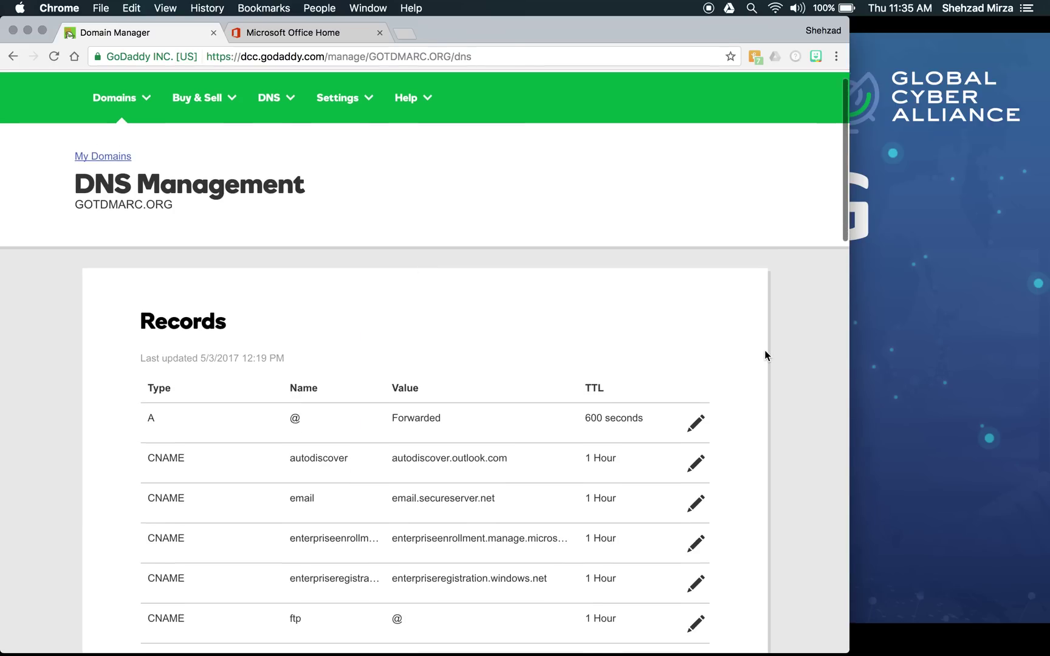
scroll(765, 351, "down", 7)
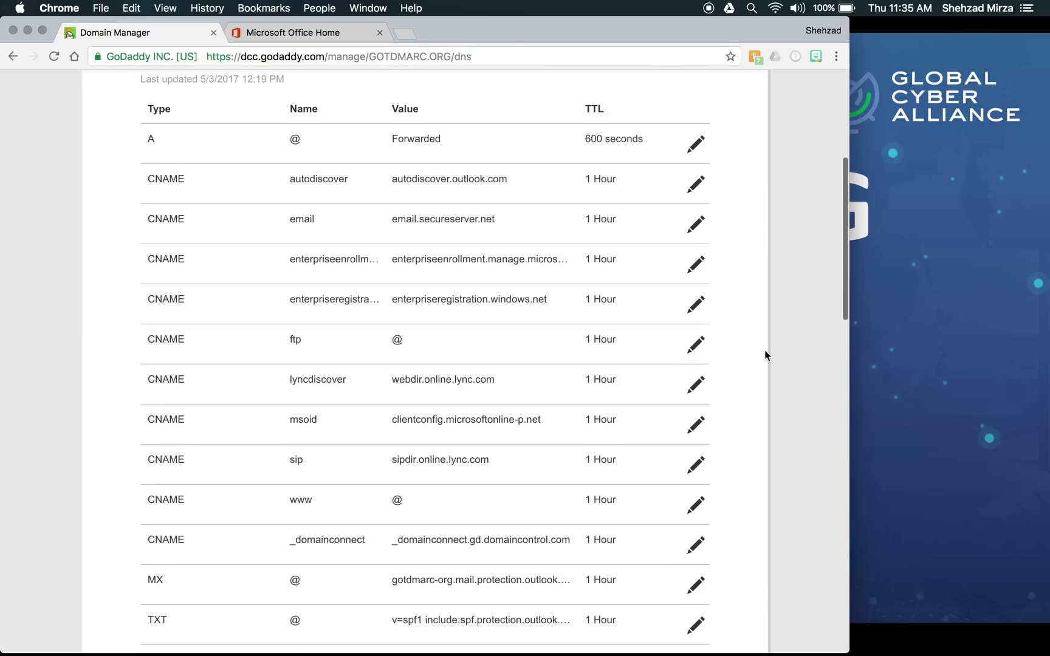
scroll(765, 352, "down", 8)
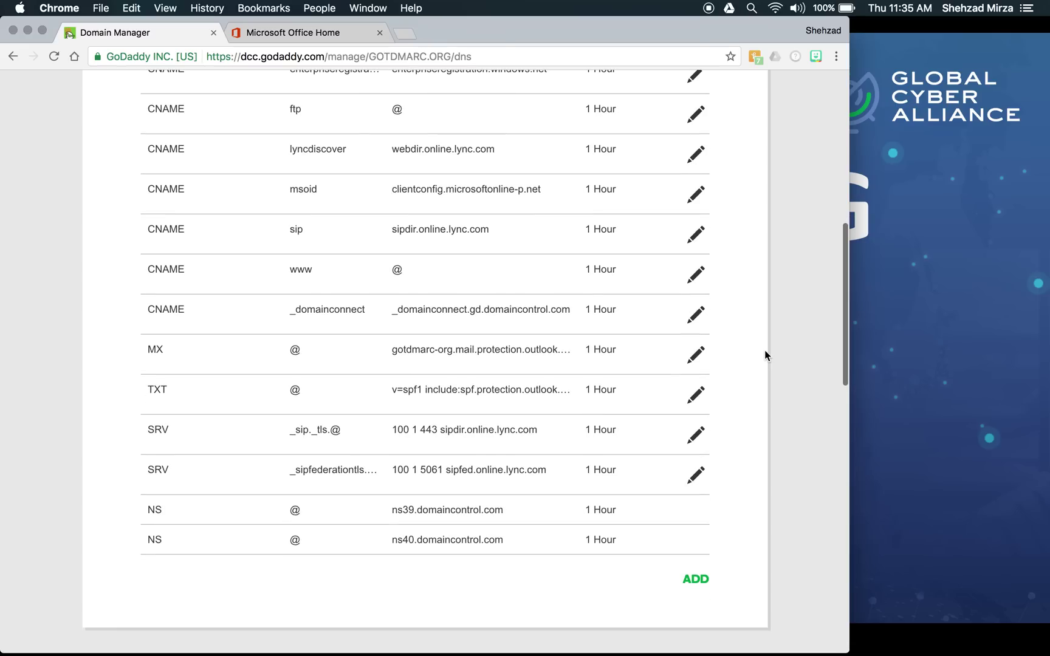
scroll(765, 352, "up", 11)
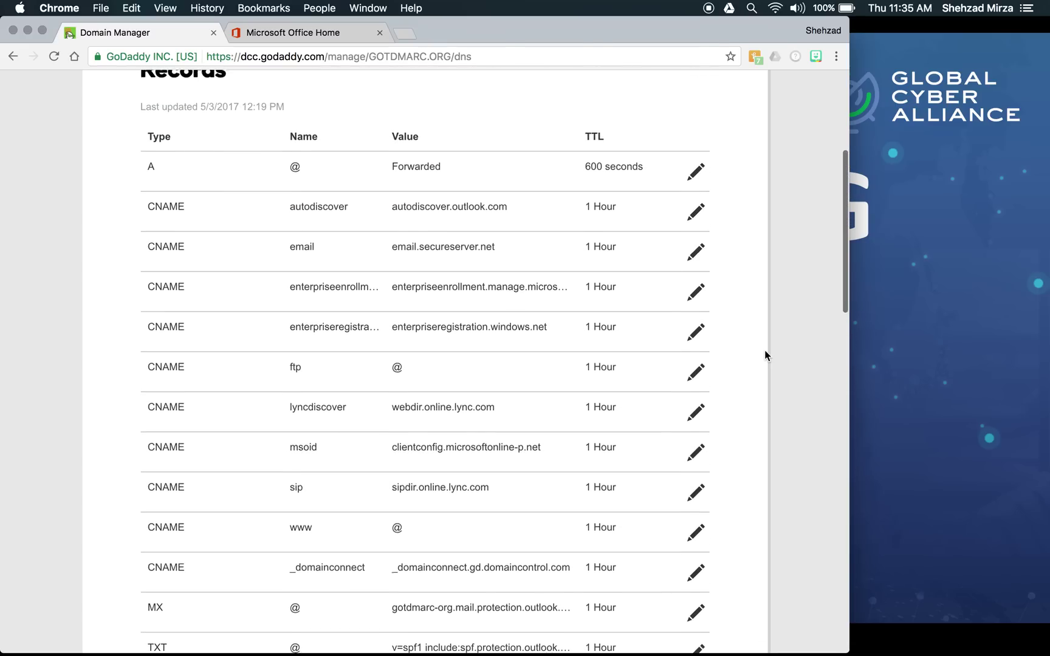
scroll(765, 350, "up", 2)
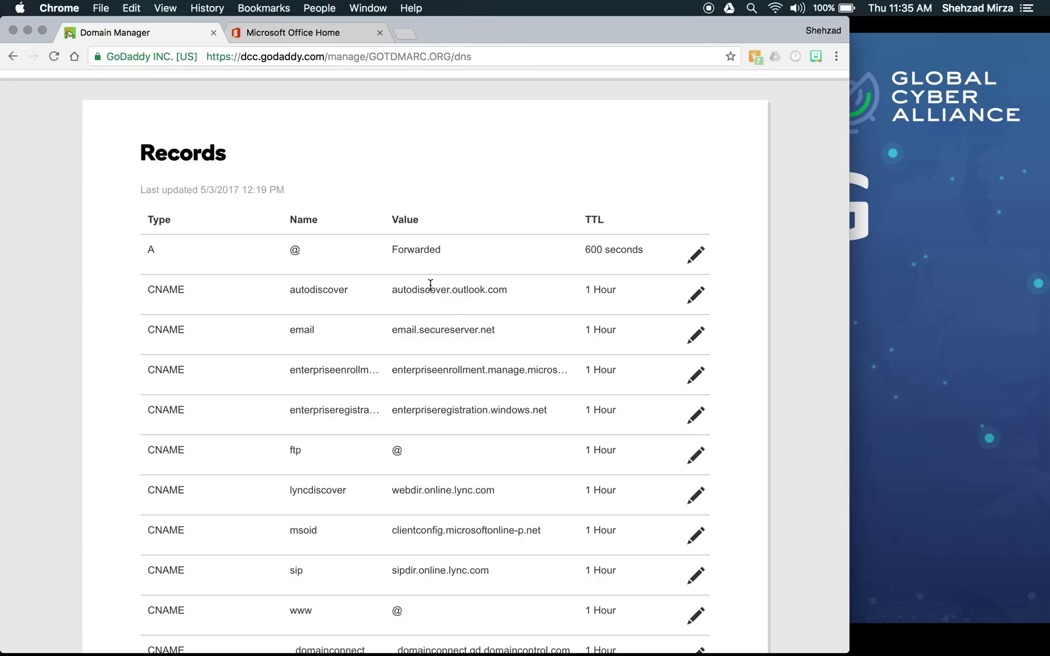
scroll(431, 284, "down", 5)
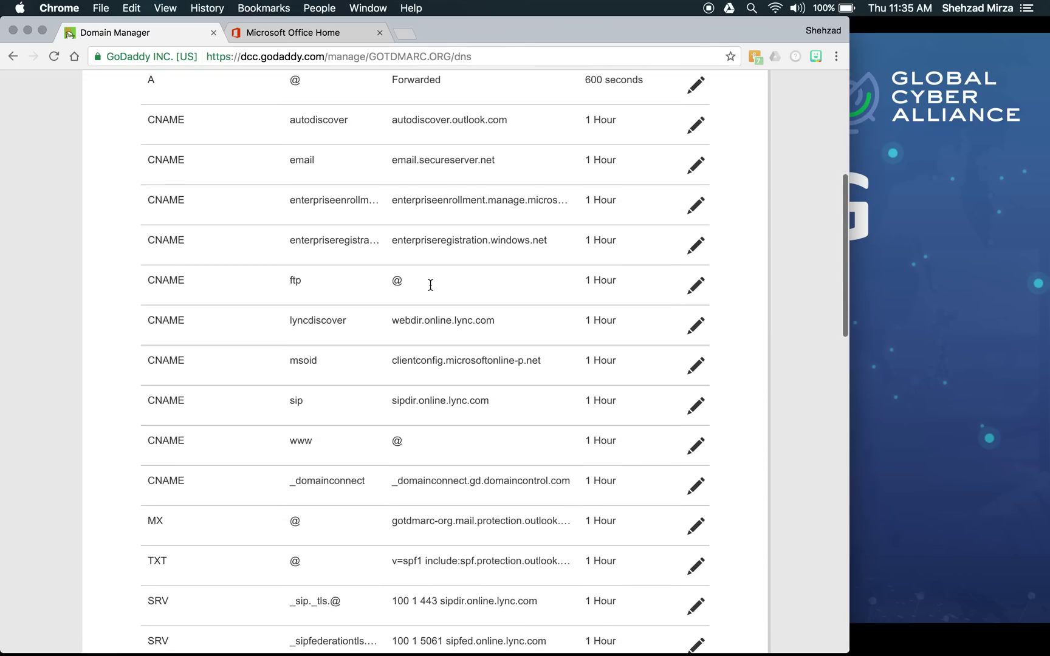
scroll(431, 285, "down", 5)
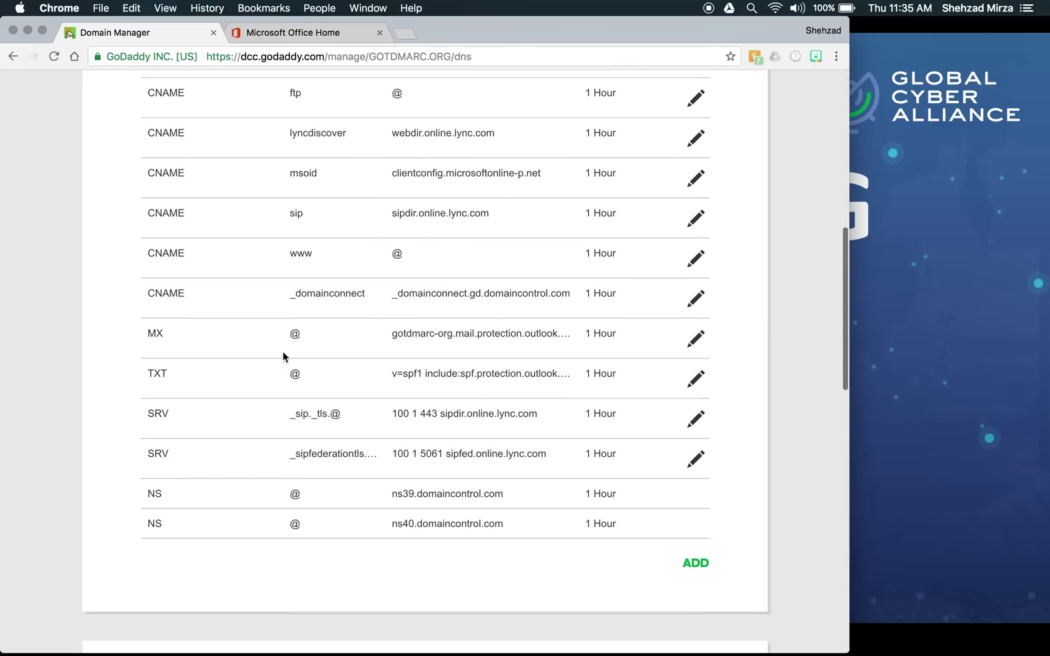
left_click_drag(148, 372, 572, 375)
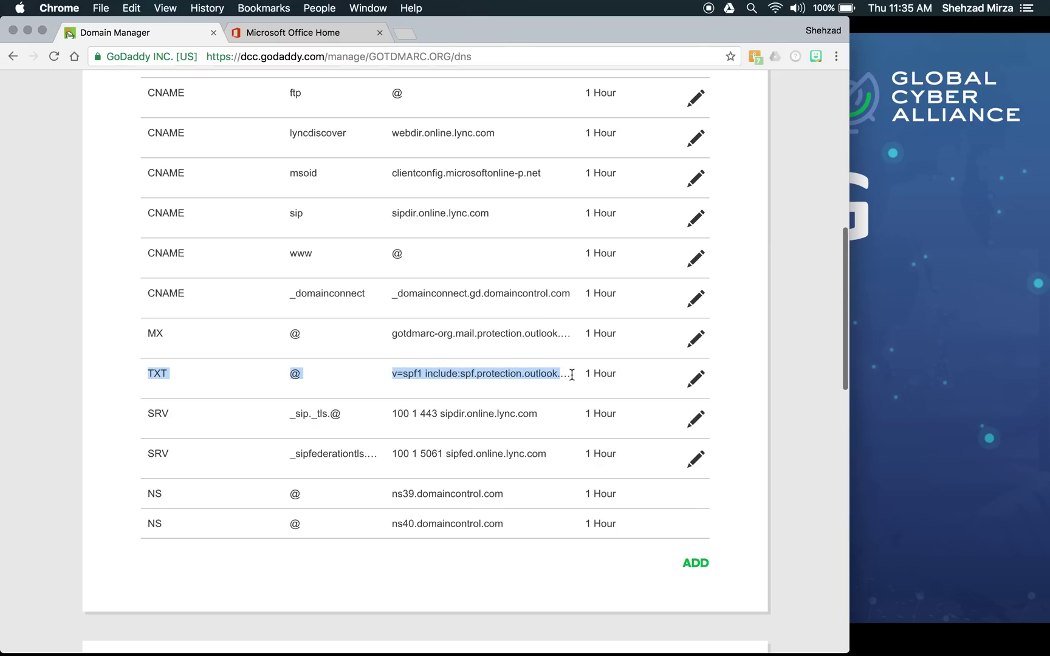
- Open the TXT record editor and view the full v=spf1 include:spf.protection.outlook.com -all value
left_click(703, 382)
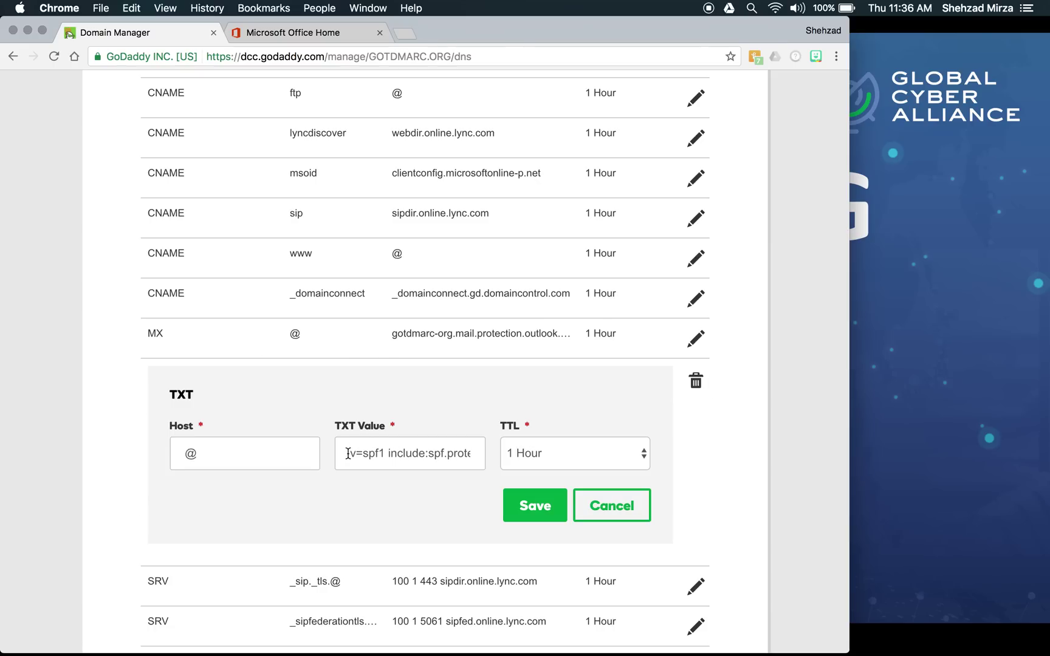
left_click_drag(348, 454, 382, 455)
left_click(405, 454)
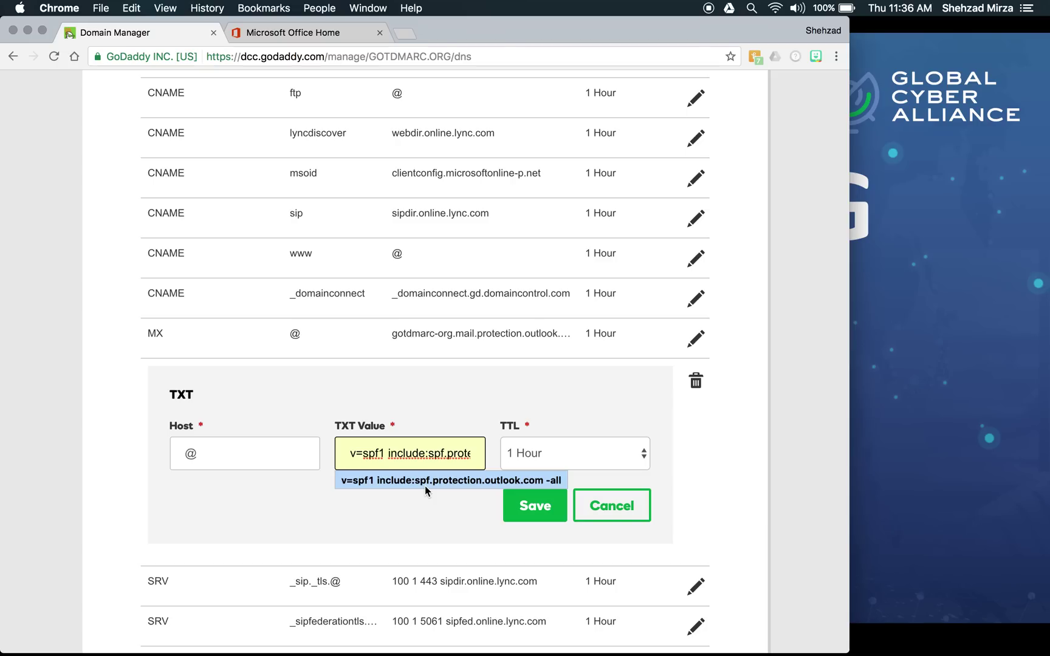
- Close and reopen the TXT record to recheck the SPF value, then return to Office 365 home
left_click(535, 506)
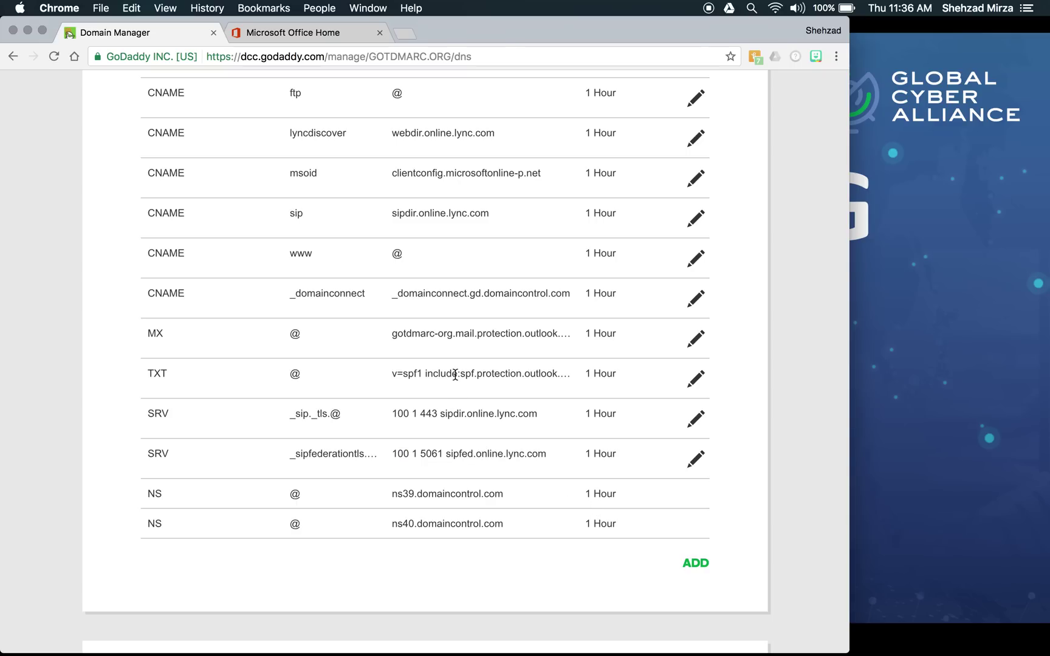
left_click(696, 379)
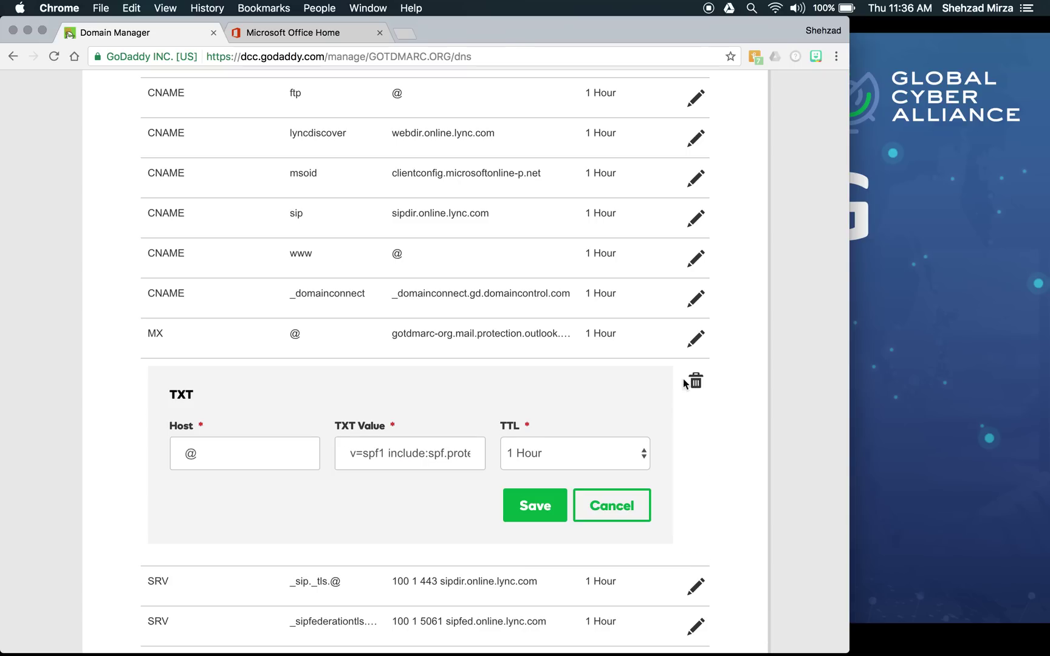
left_click(448, 454)
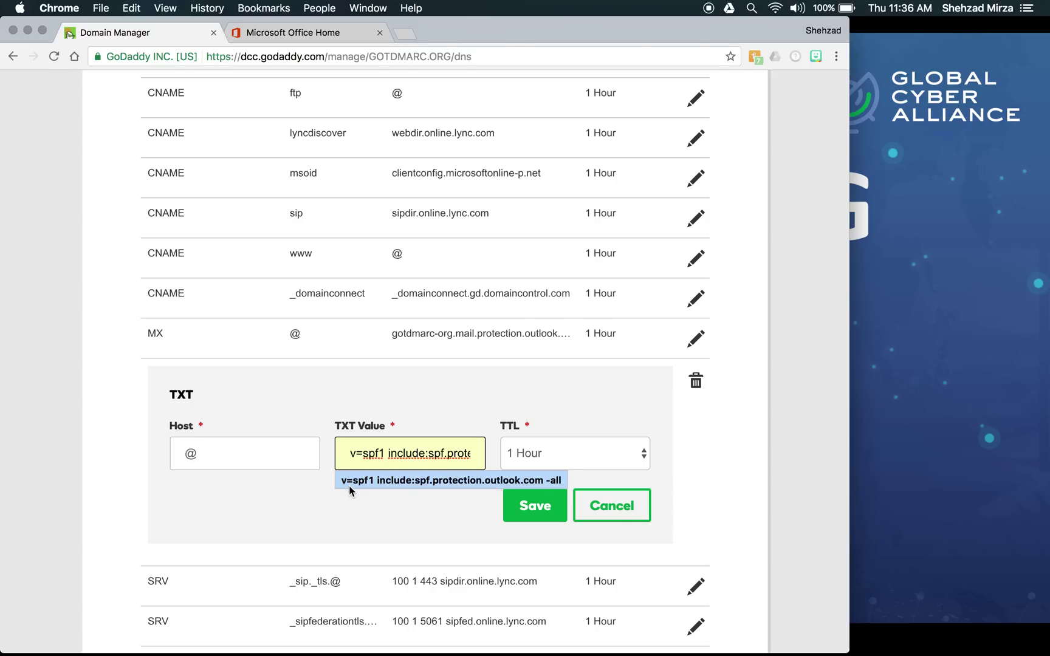
left_click(307, 34)
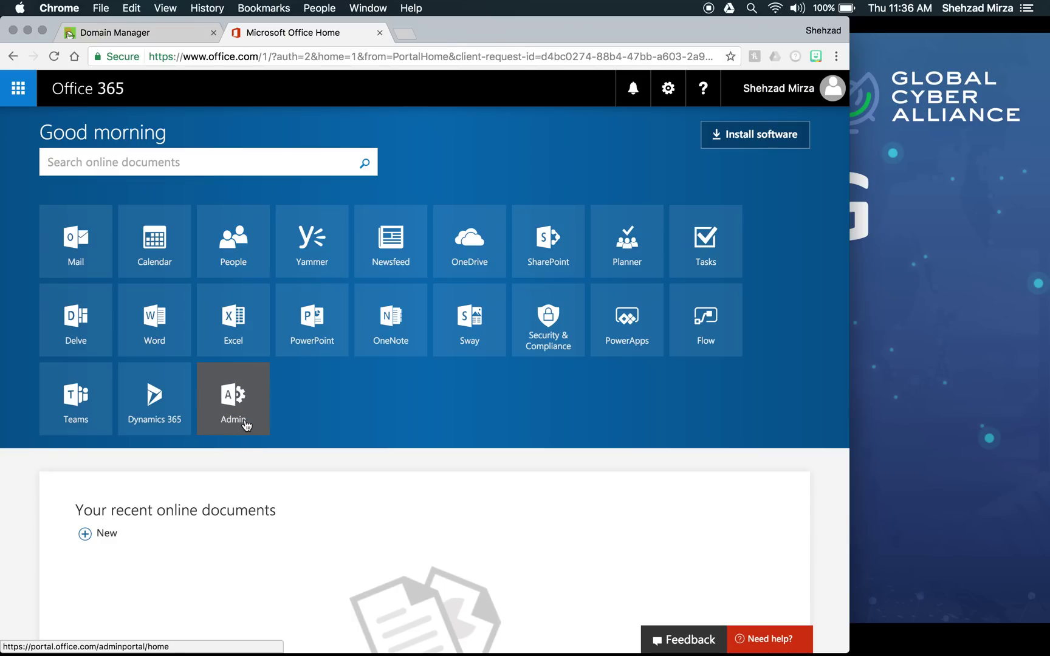
- Open the Office 365 admin center and navigate Setup > Domains to gotdmarc.org
left_click(234, 401)
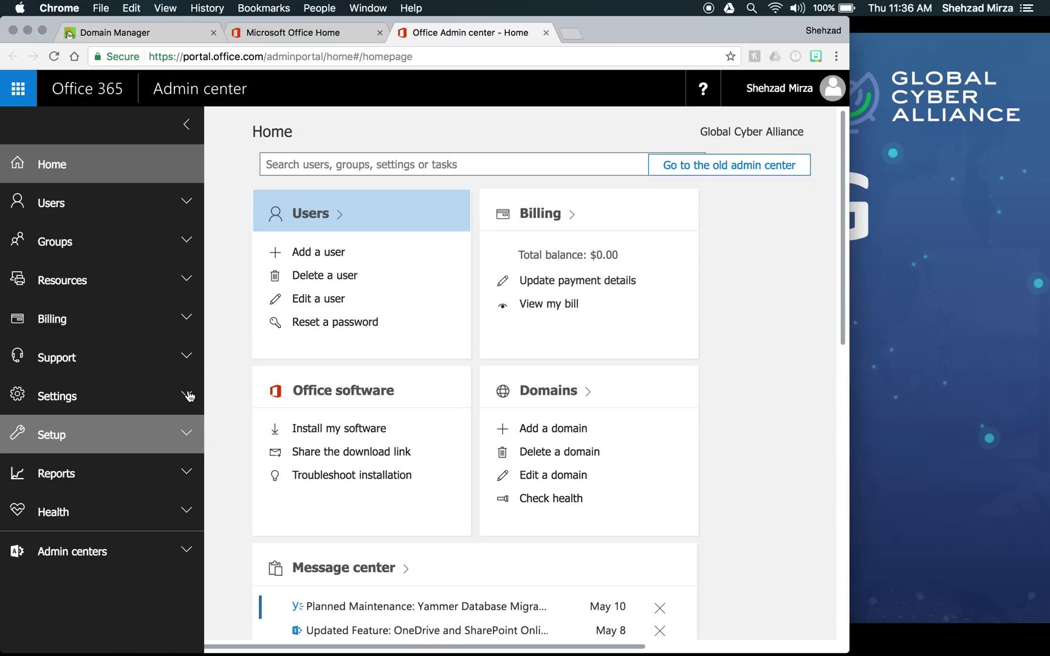
left_click(189, 396)
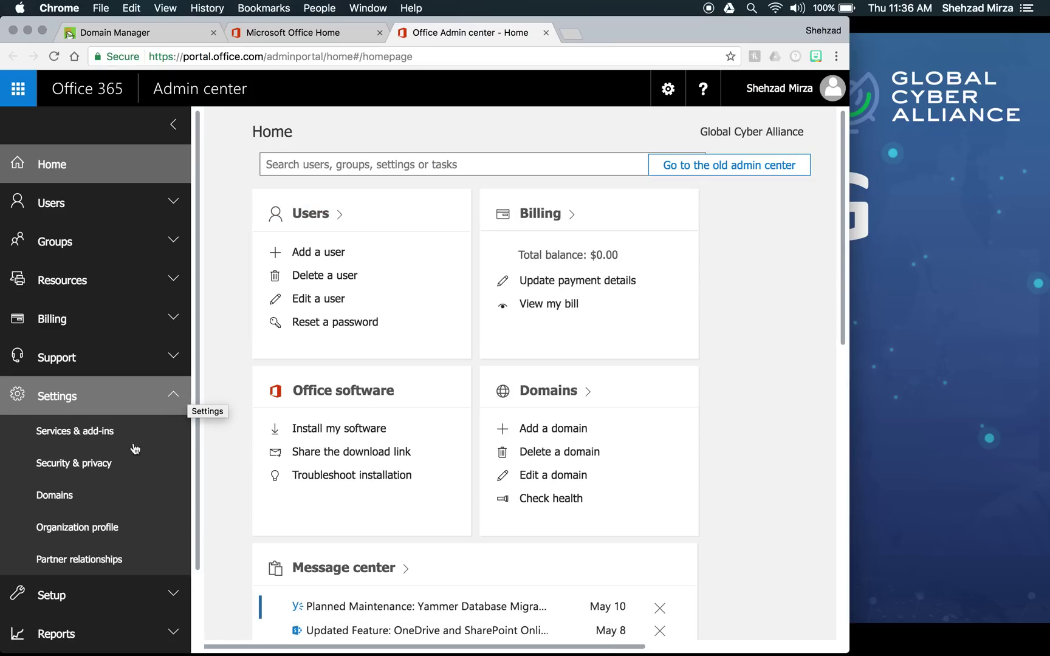
left_click(71, 496)
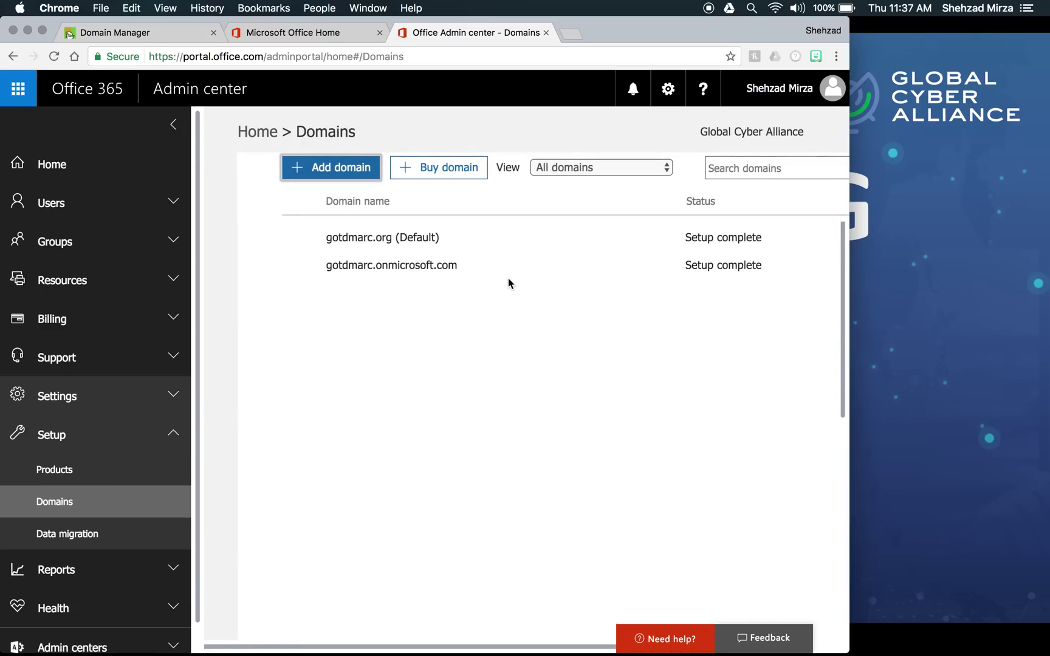
left_click(410, 235)
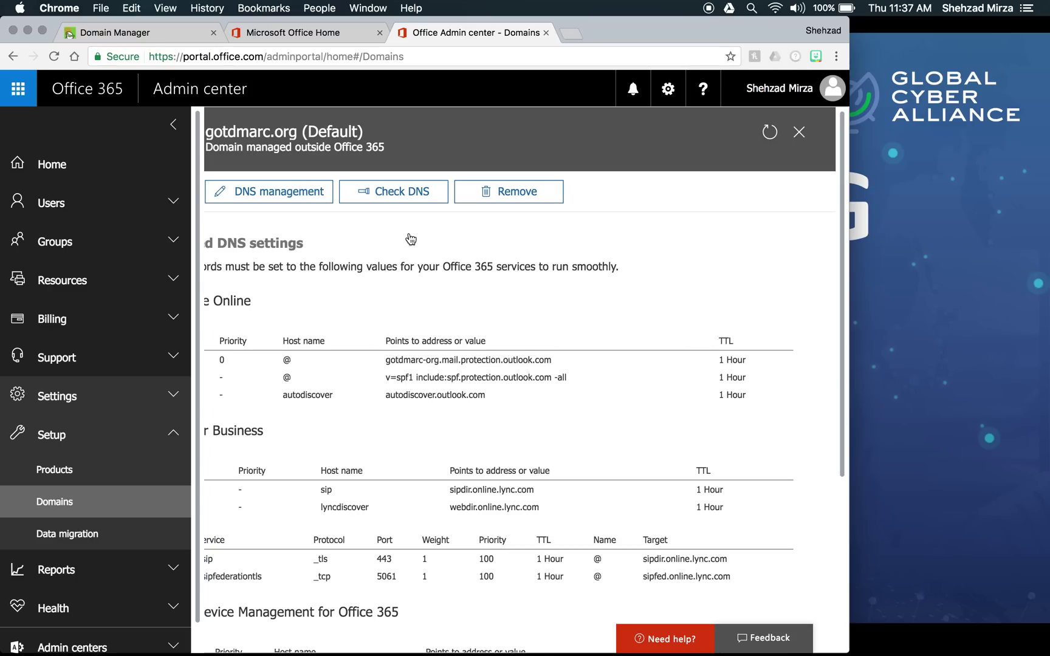
- Reopen gotdmarc.org (Default) details and widen the window to show the full DNS settings table
scroll(411, 238, "down", 4)
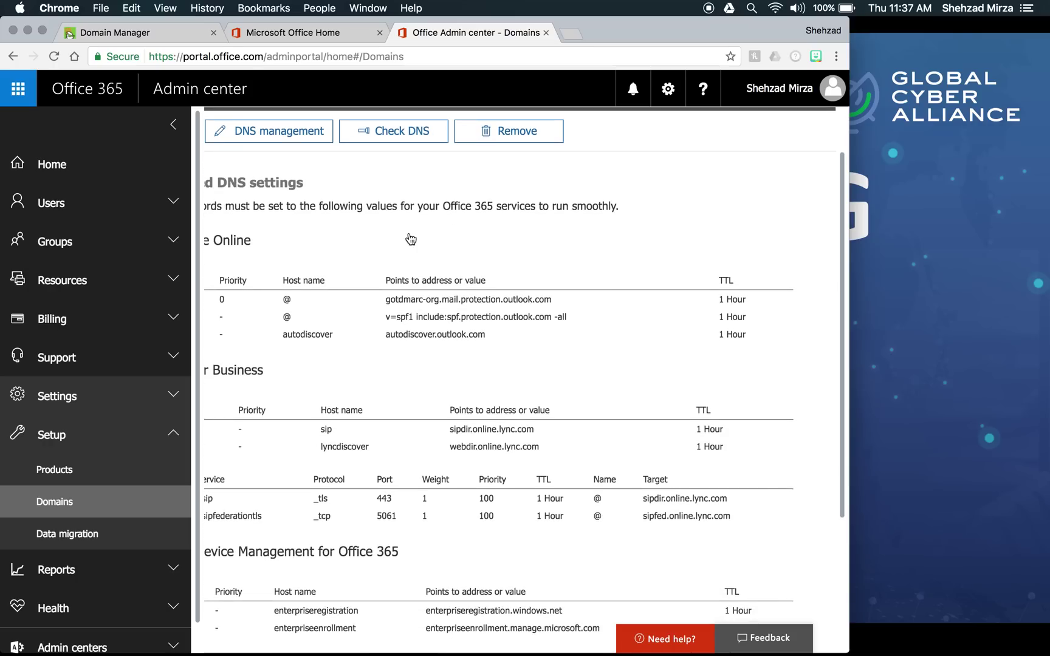
scroll(410, 237, "down", 1)
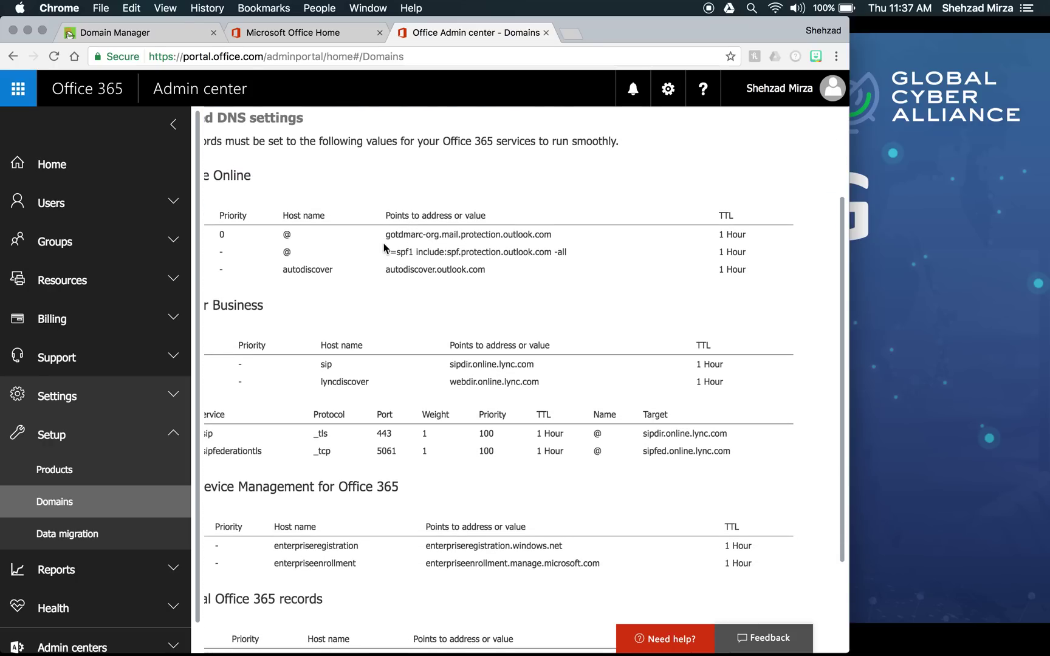
scroll(413, 243, "left", 5)
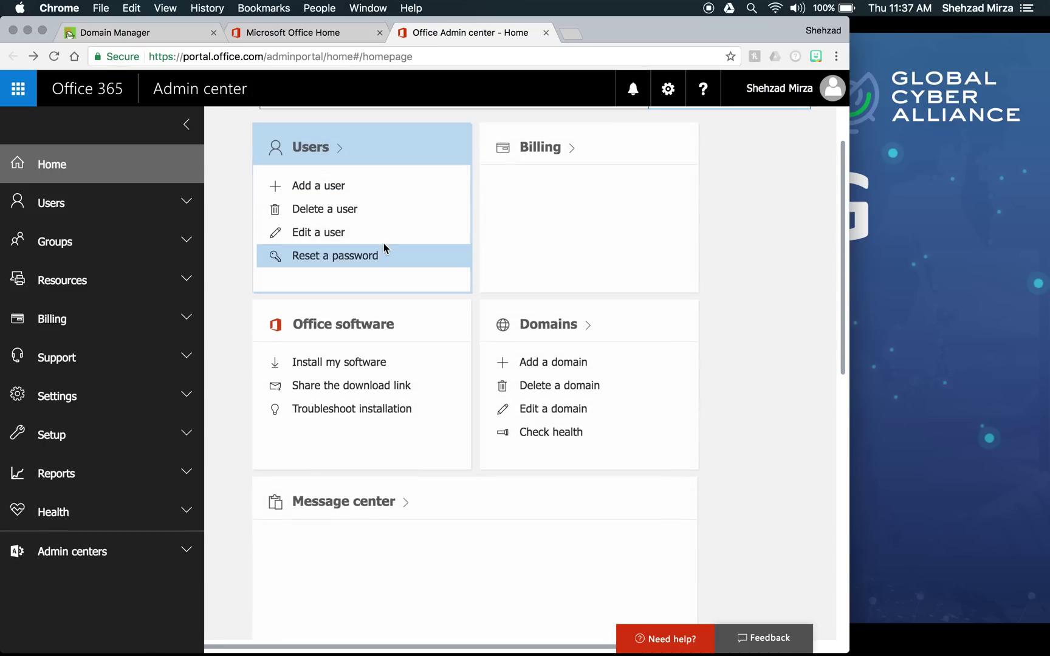
left_click(81, 449)
left_click(69, 502)
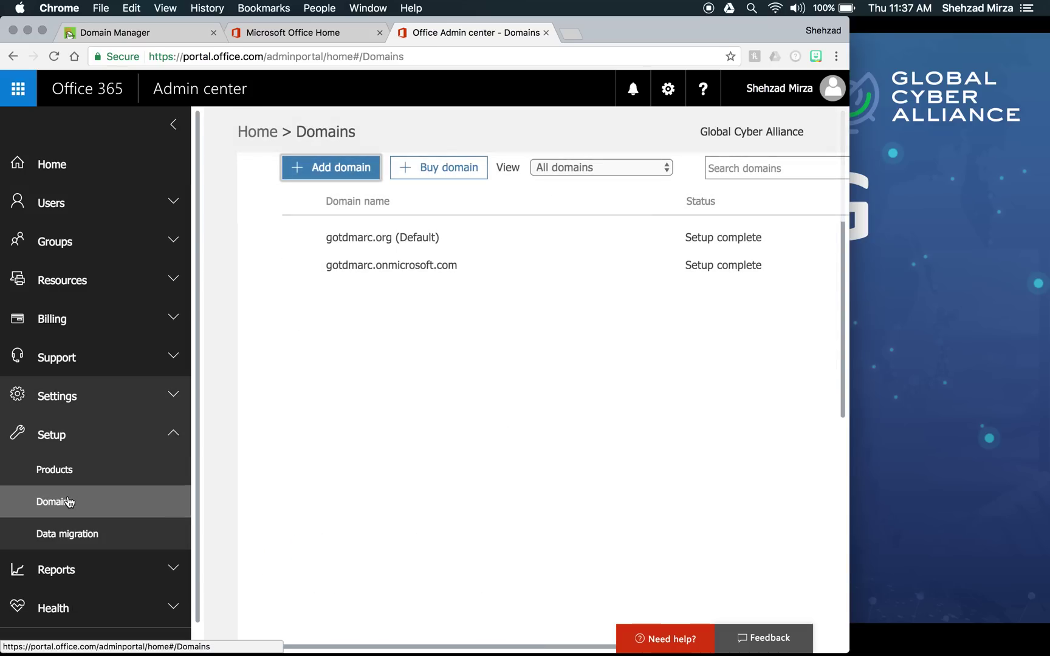
left_click(398, 238)
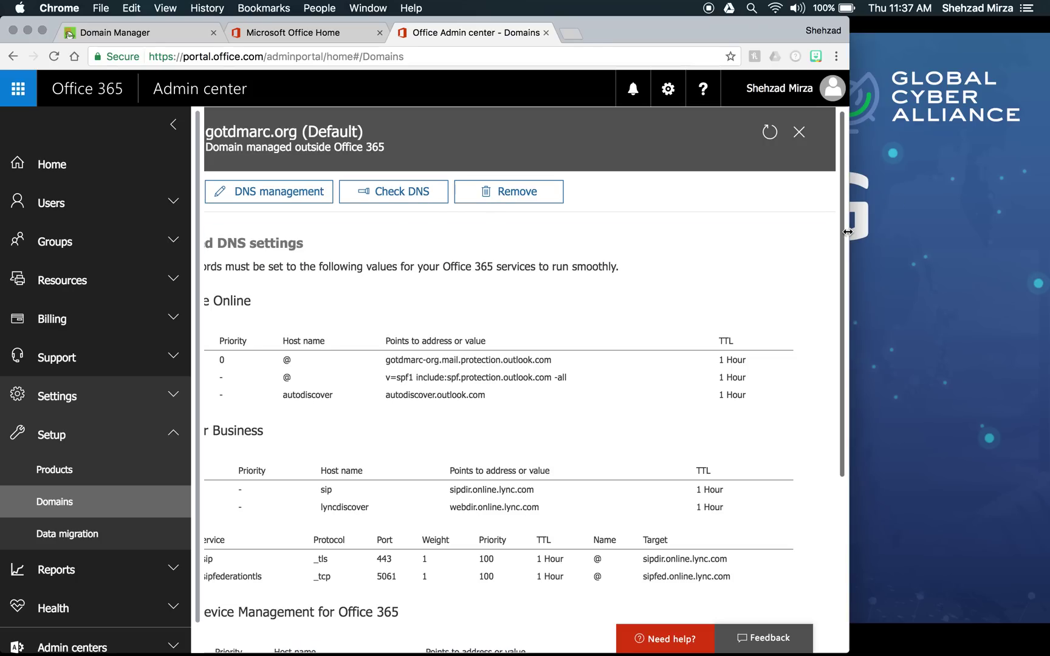
left_click_drag(850, 234, 1025, 251)
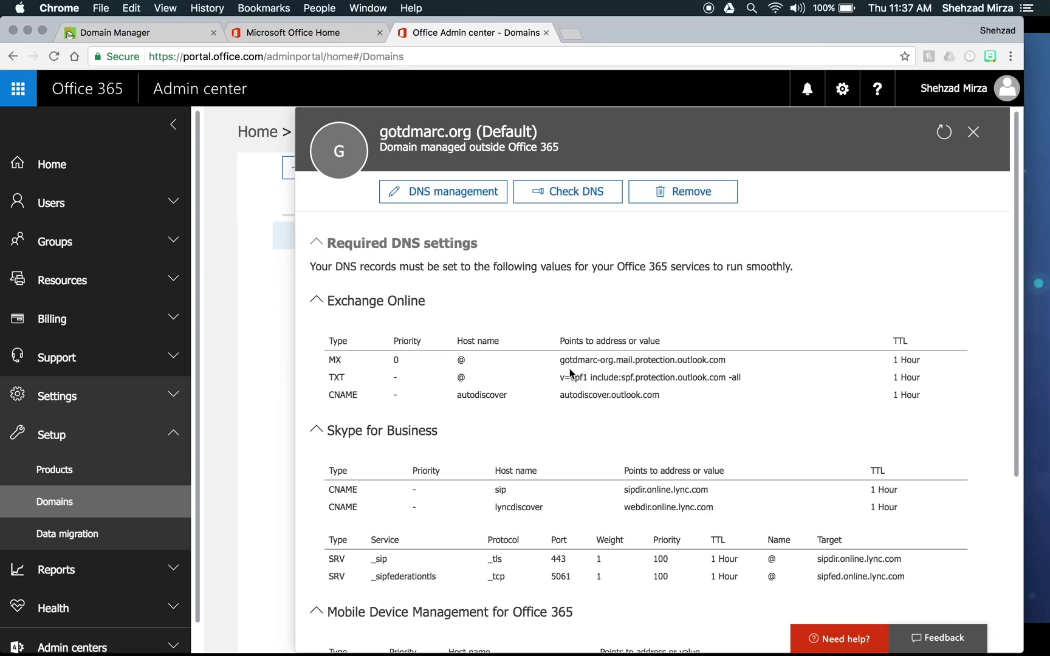
- Select the SPF TXT value, then exit gotdmarc.org's Update DNS settings wizard via DNS management
left_click_drag(558, 377, 699, 388)
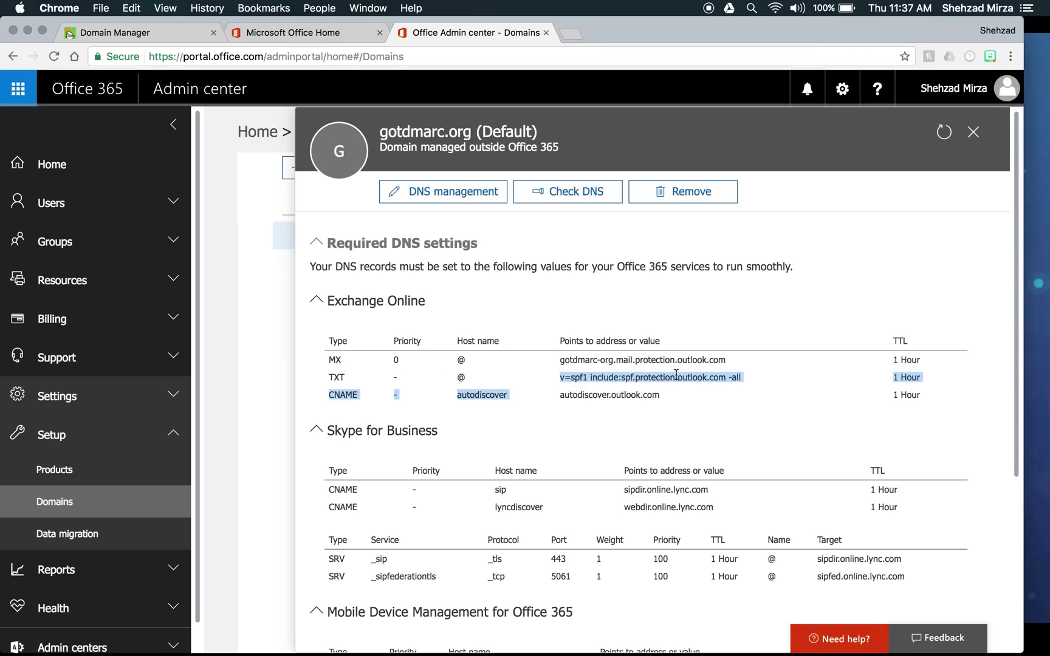
left_click(675, 374)
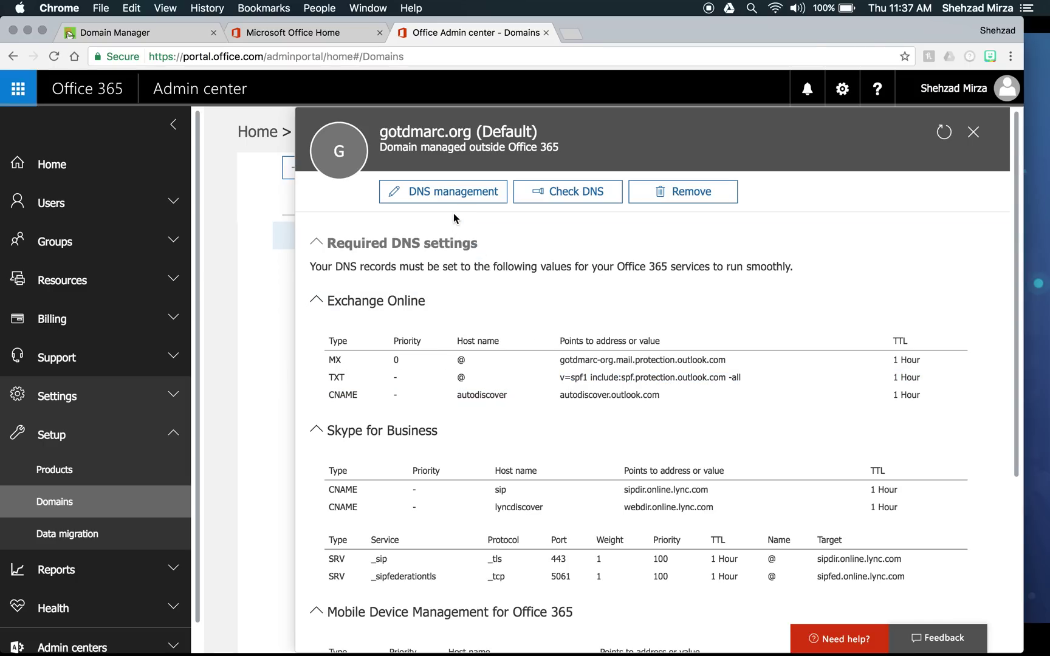
left_click(447, 194)
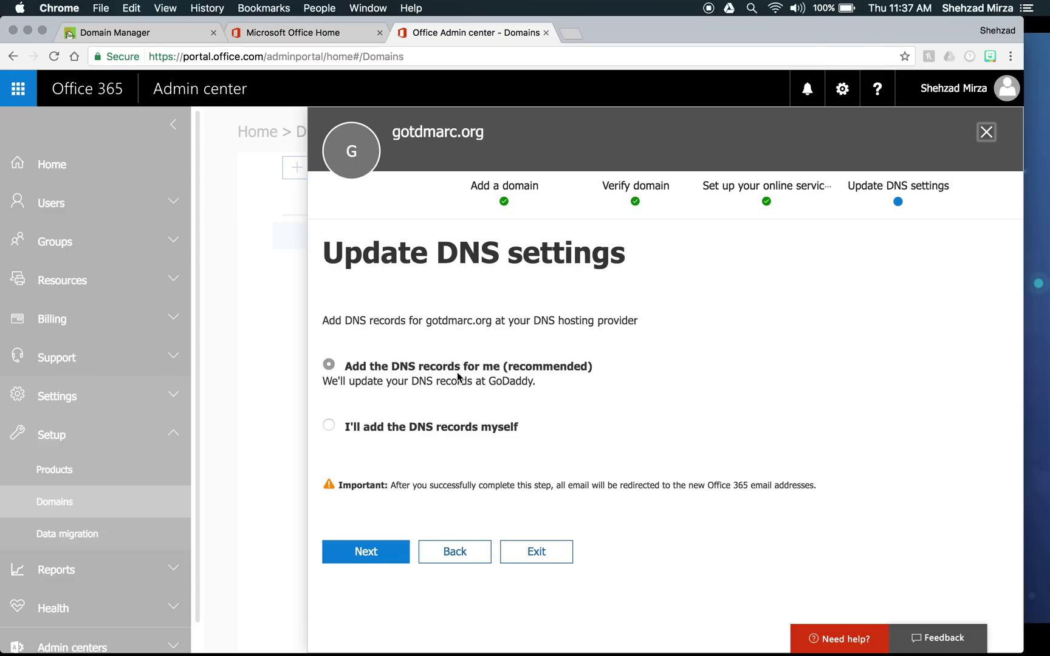
left_click(534, 553)
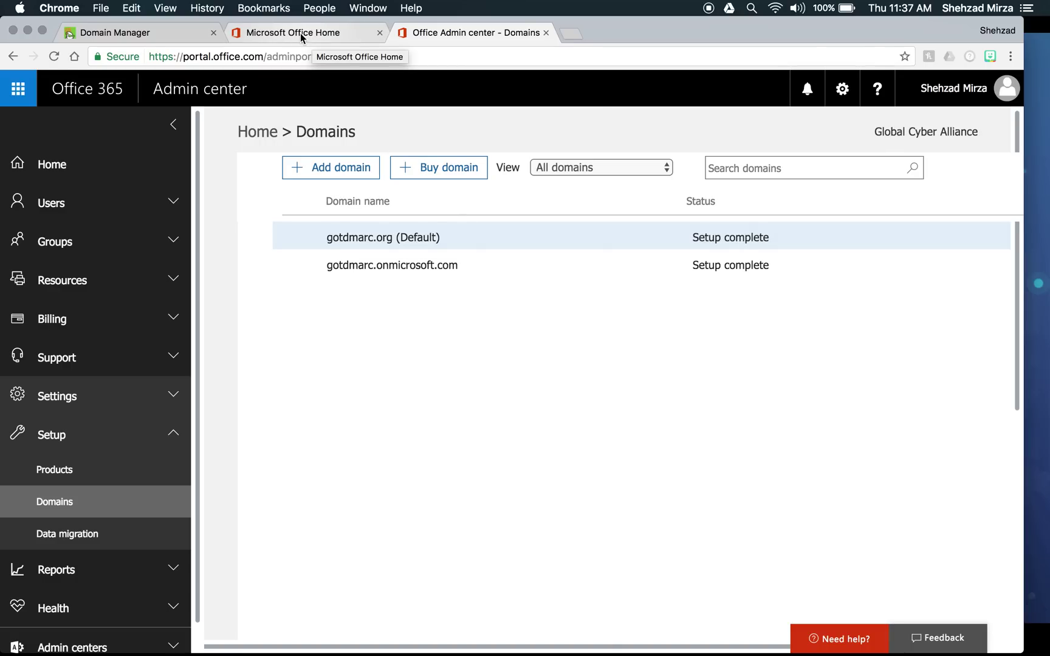
- In GoDaddy, check that the @ TXT value reads v=spf1 include:spf.protection.outlook.com -all
left_click(154, 34)
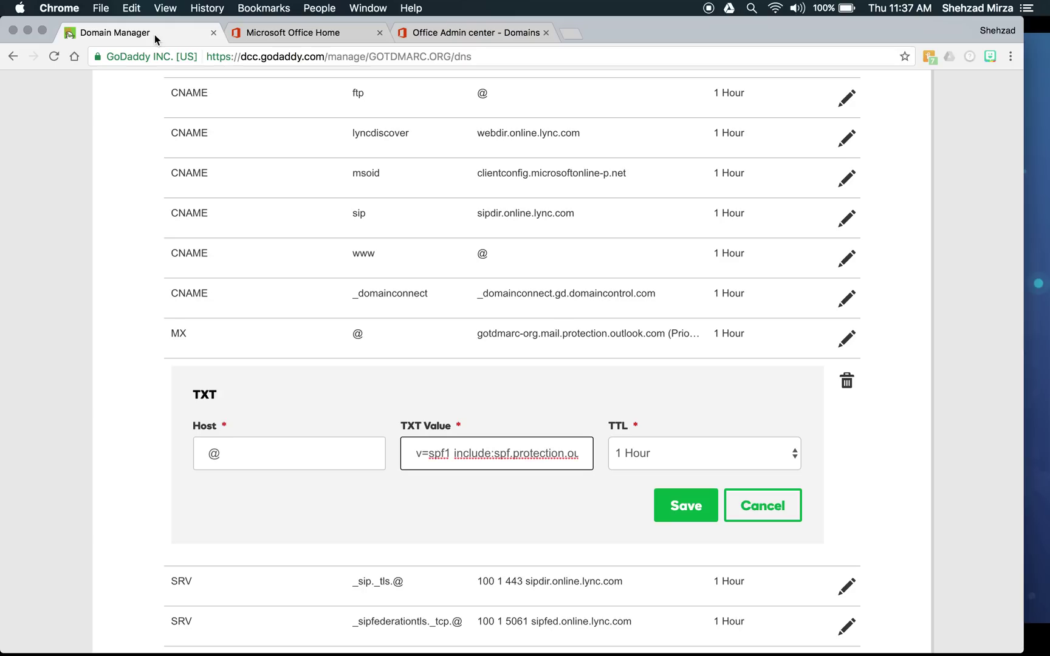
scroll(280, 227, "up", 5)
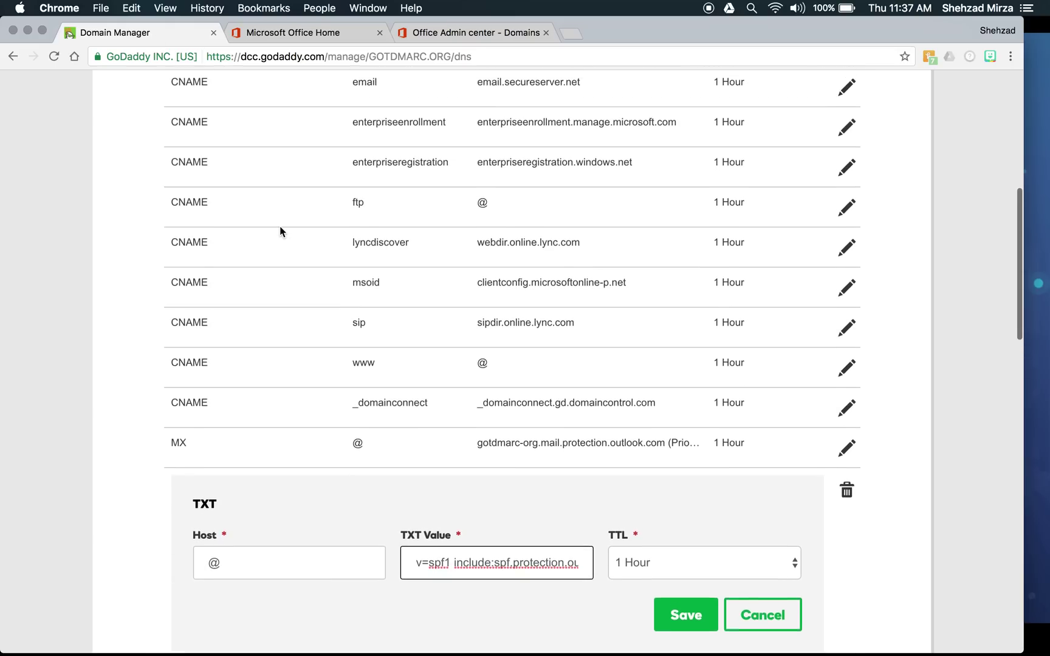
scroll(279, 226, "up", 4)
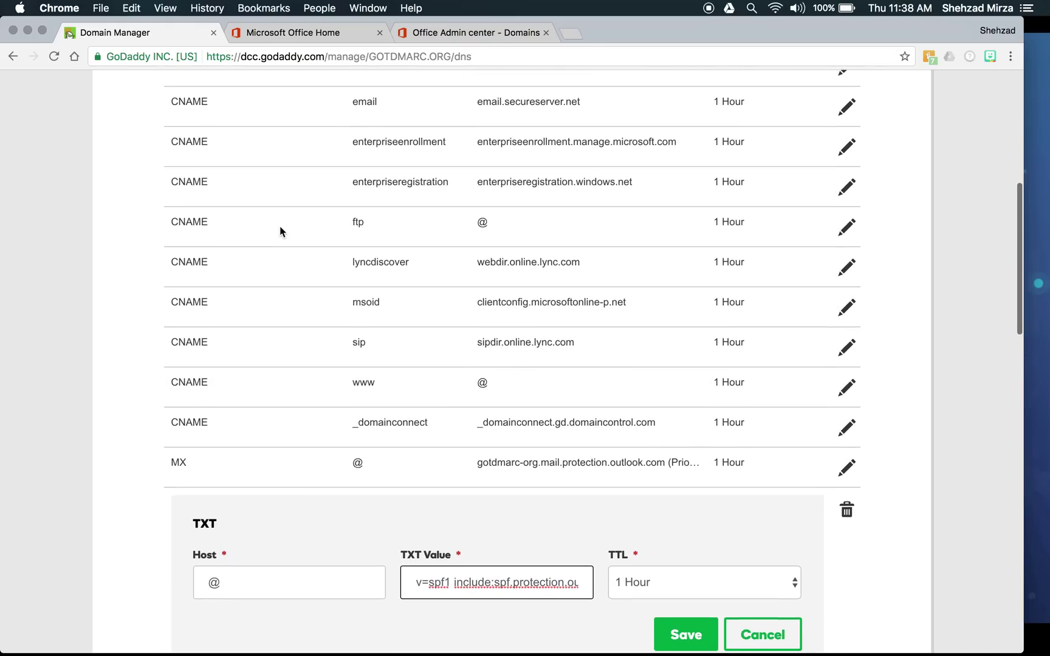
scroll(279, 226, "down", 9)
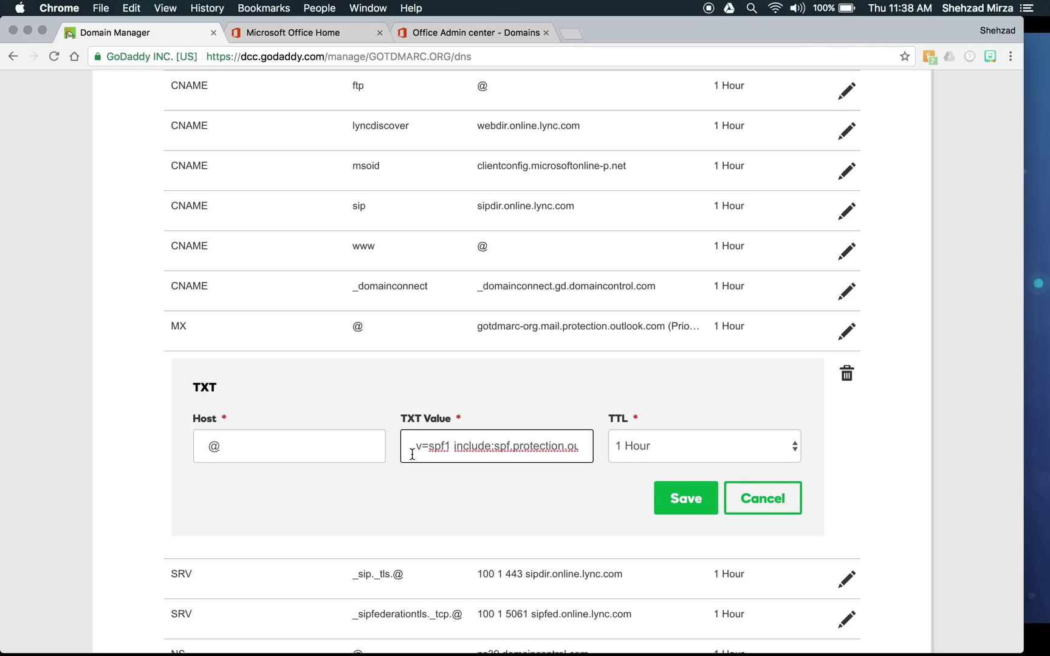
left_click_drag(477, 453, 571, 453)
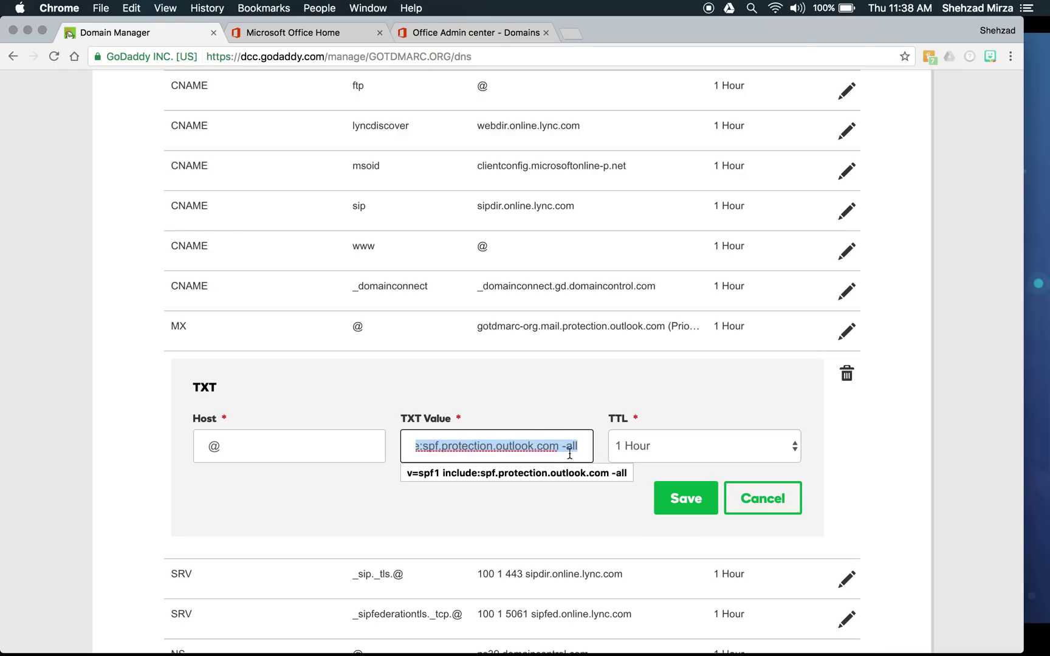
left_click(557, 450)
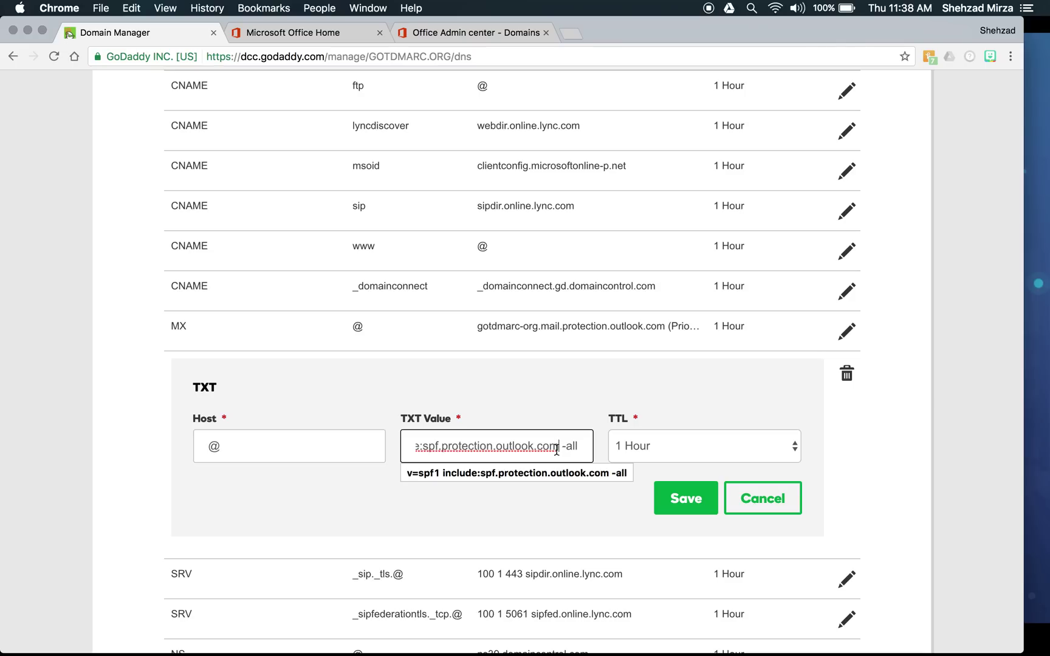
- Cancel the TXT record edit unchanged and return to the Office 365 domains page
left_click(764, 509)
left_click(764, 509)
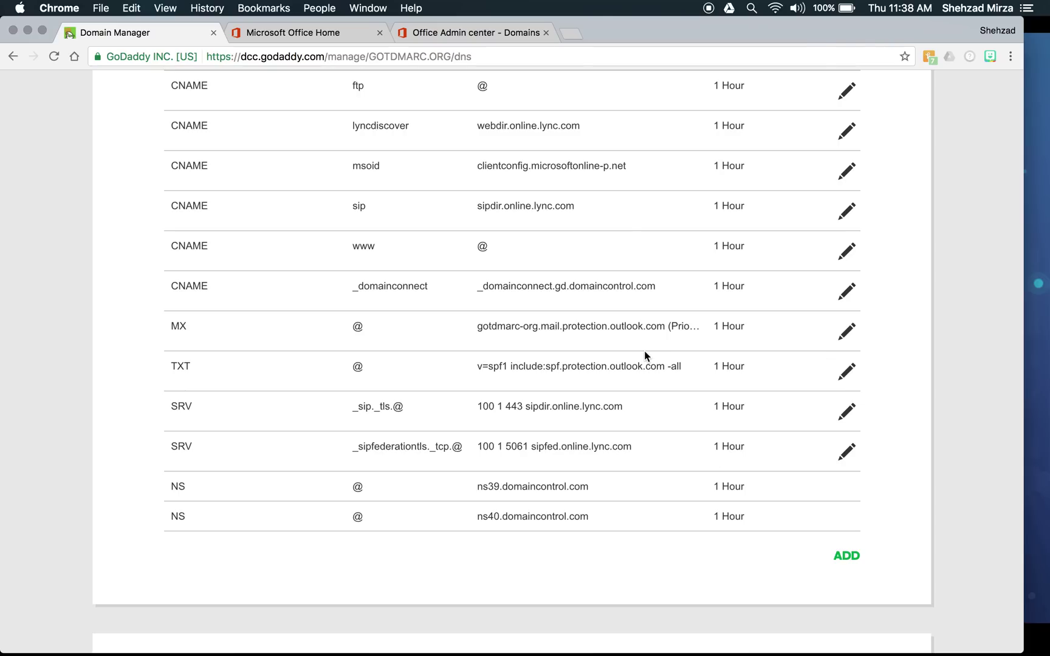
left_click(444, 39)
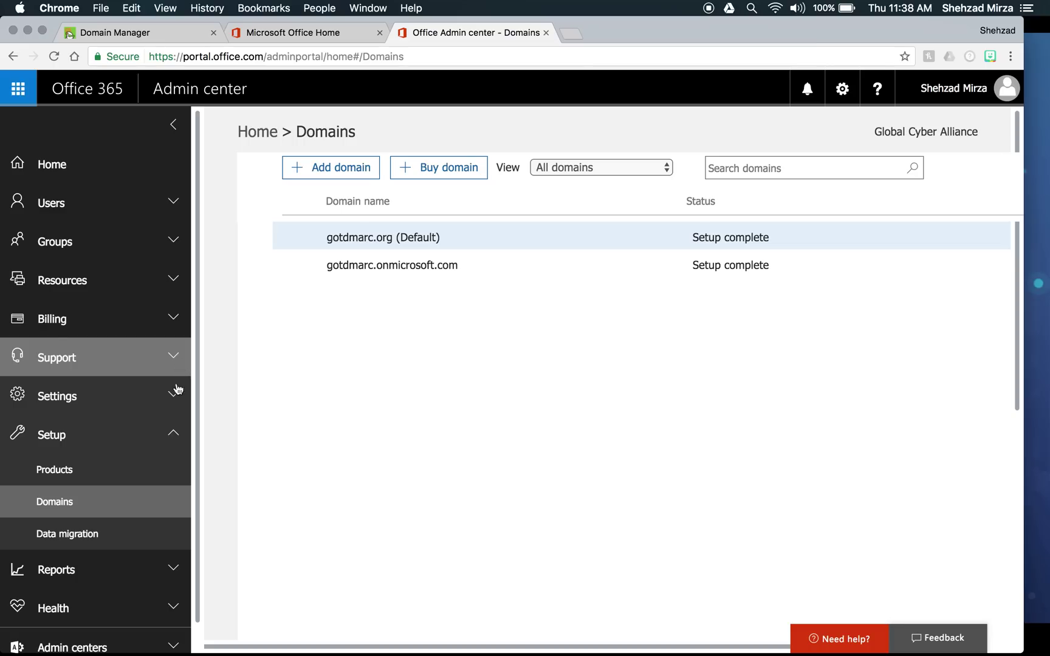
- Collapse Setup and expand Admin centers in the left nav to reveal Exchange
left_click(173, 435)
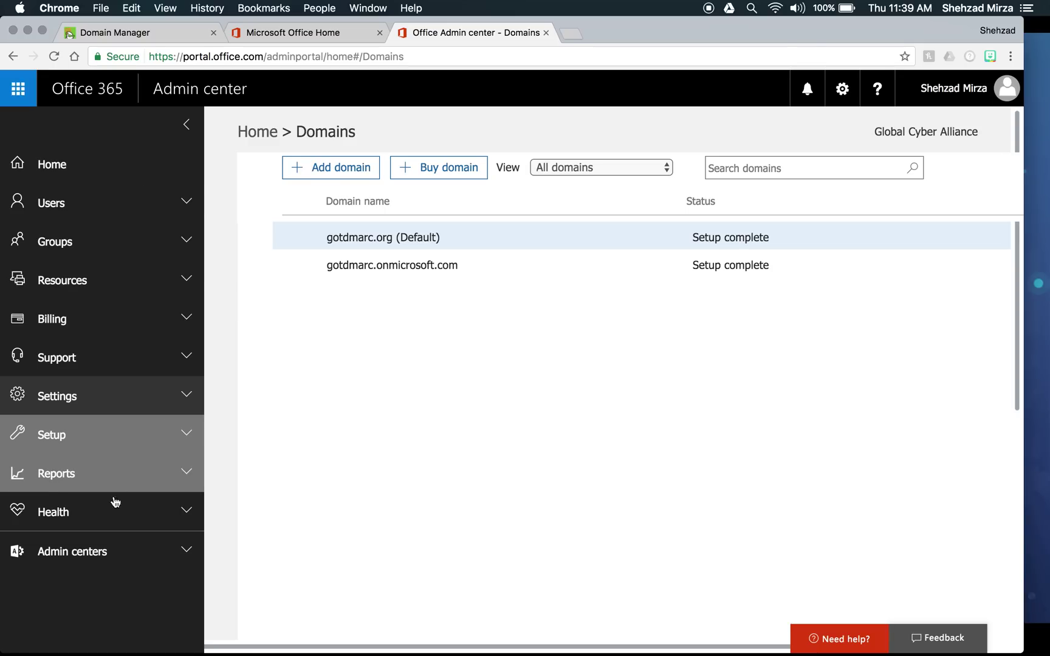
left_click(110, 557)
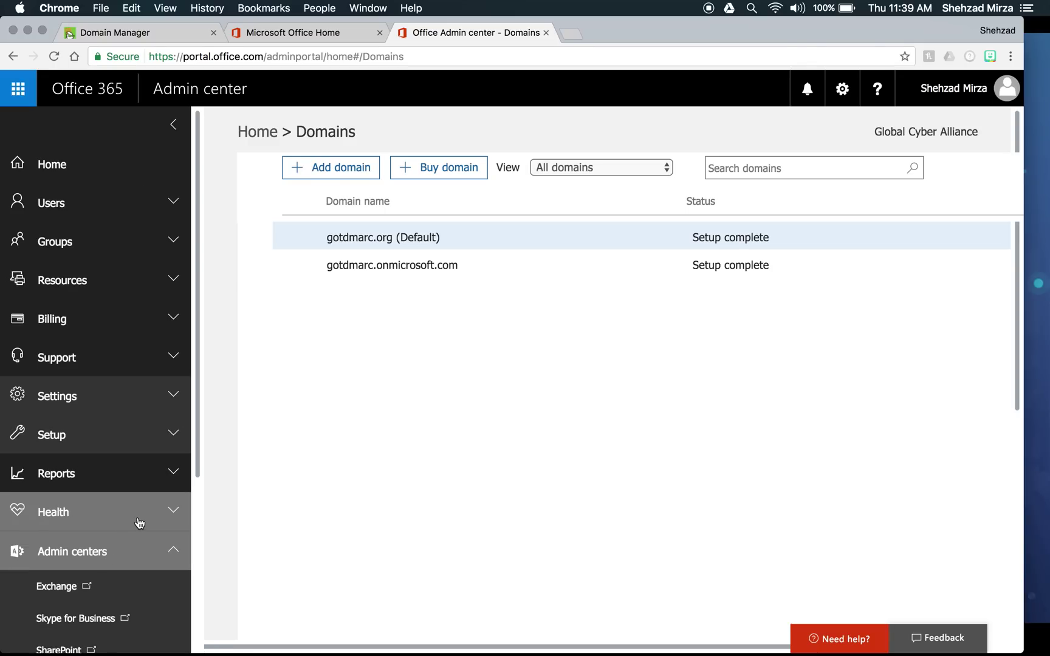
scroll(139, 522, "down", 5)
scroll(140, 523, "down", 4)
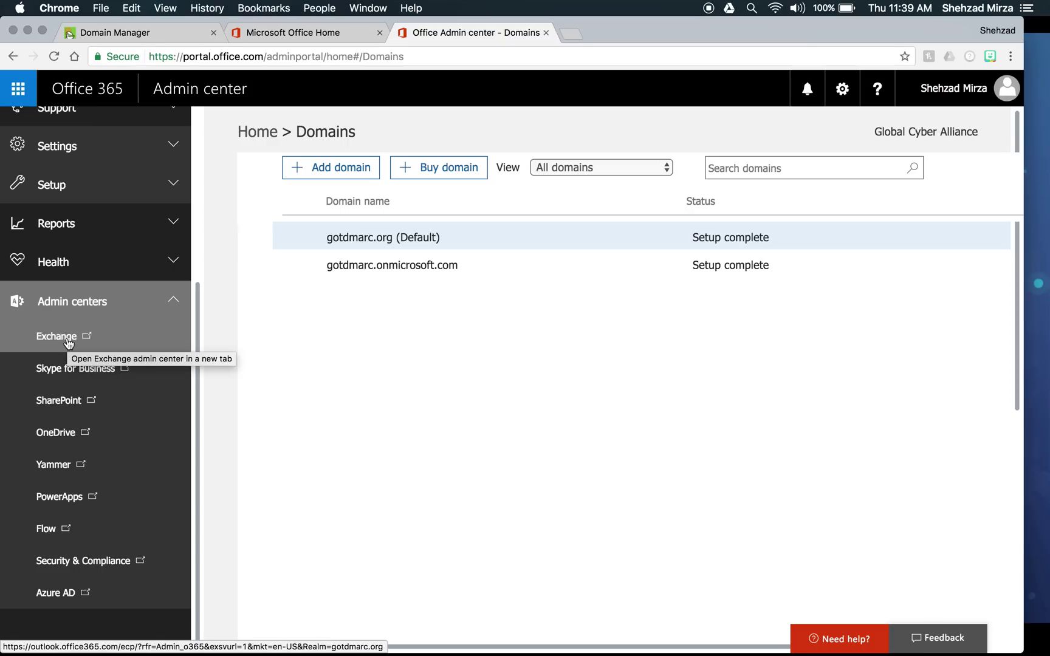
- Launch the Exchange admin center in a new tab and go to protection > dkim
left_click(68, 340)
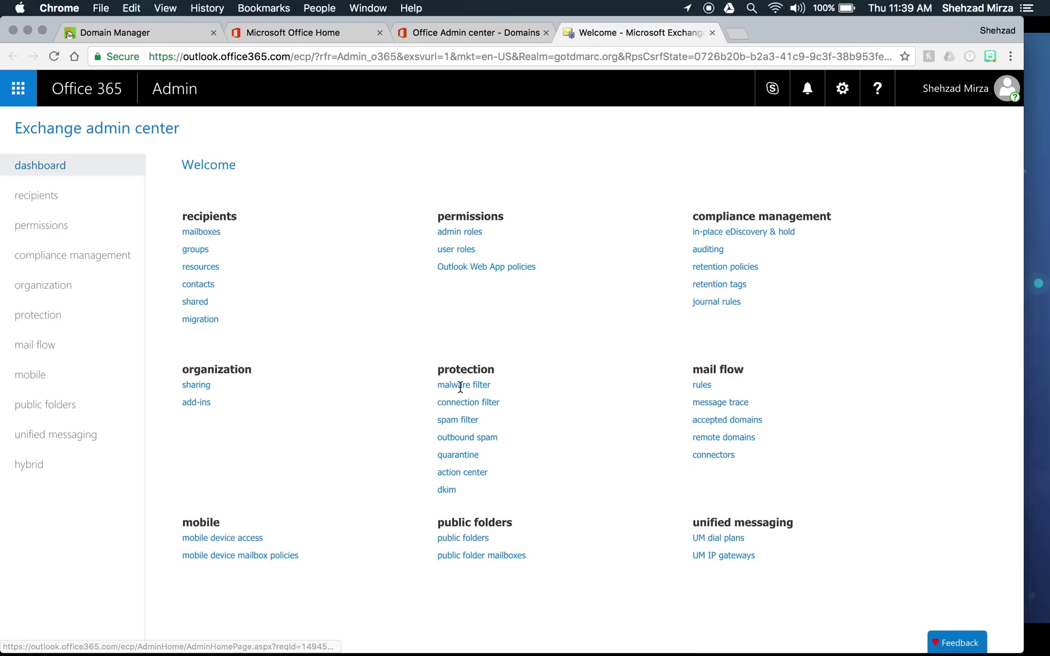
left_click(454, 476)
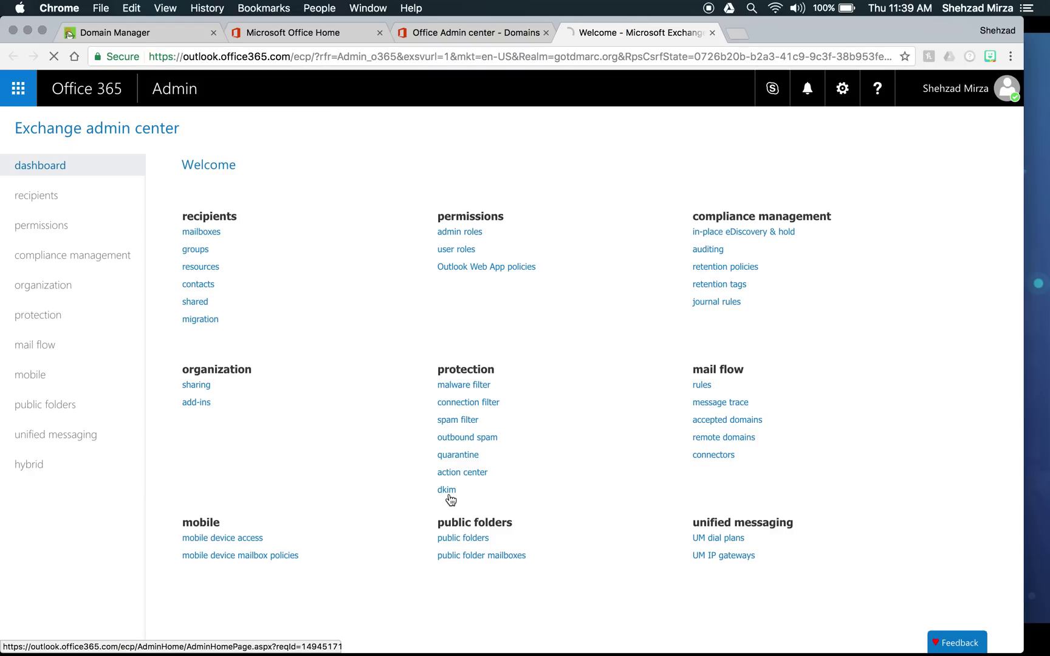
left_click(449, 491)
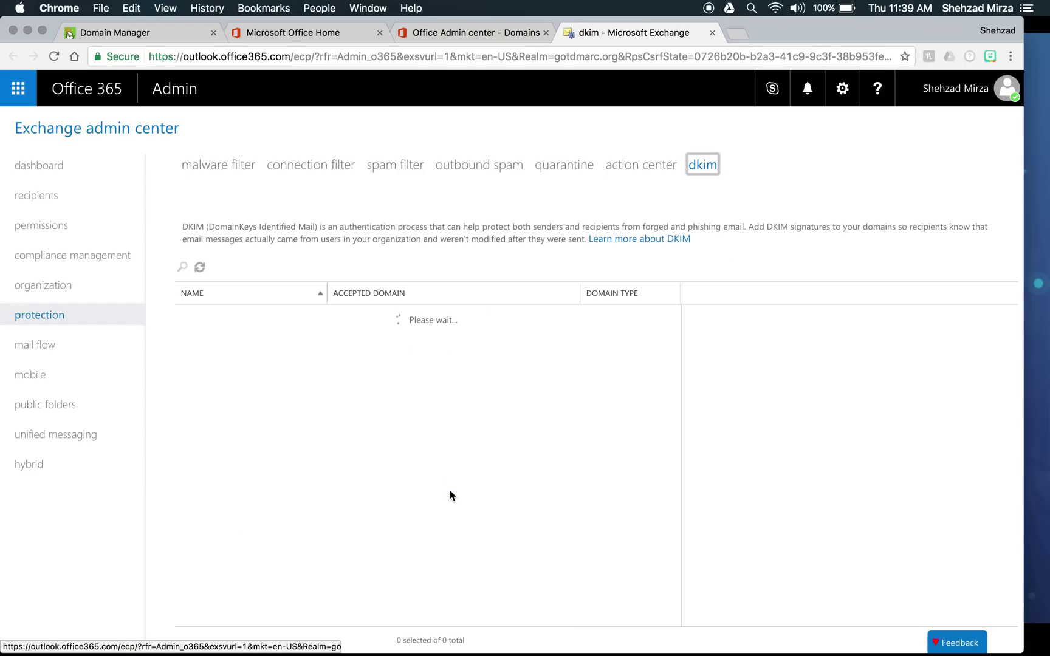
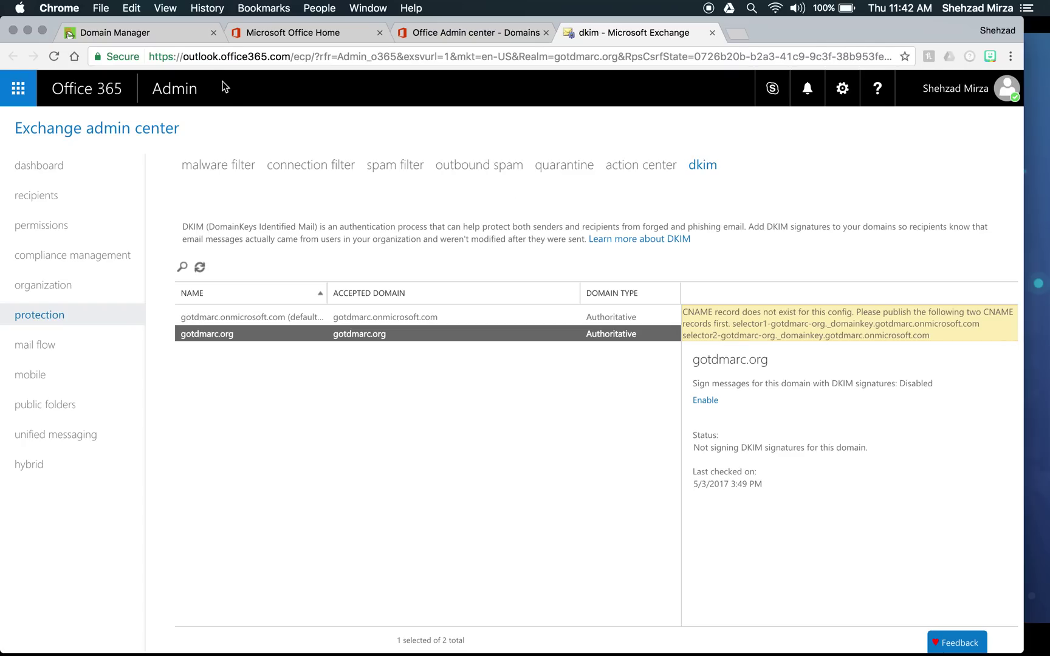
- Start a new CNAME record for gotdmarc.org in the DNS records, TTL 1 Hour
left_click(155, 35)
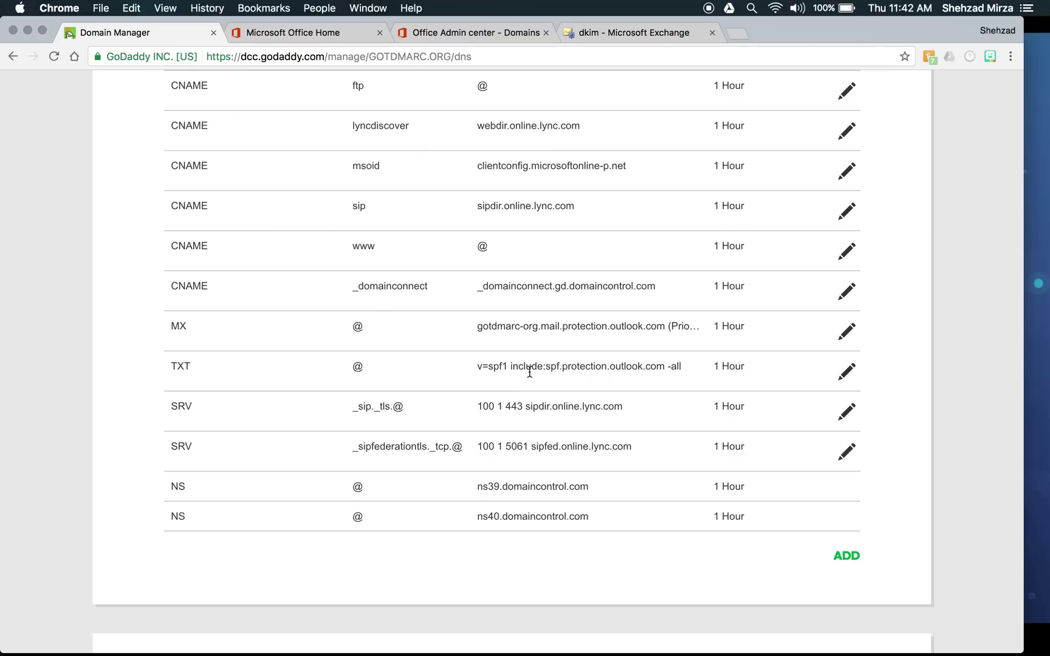
scroll(529, 372, "down", 2)
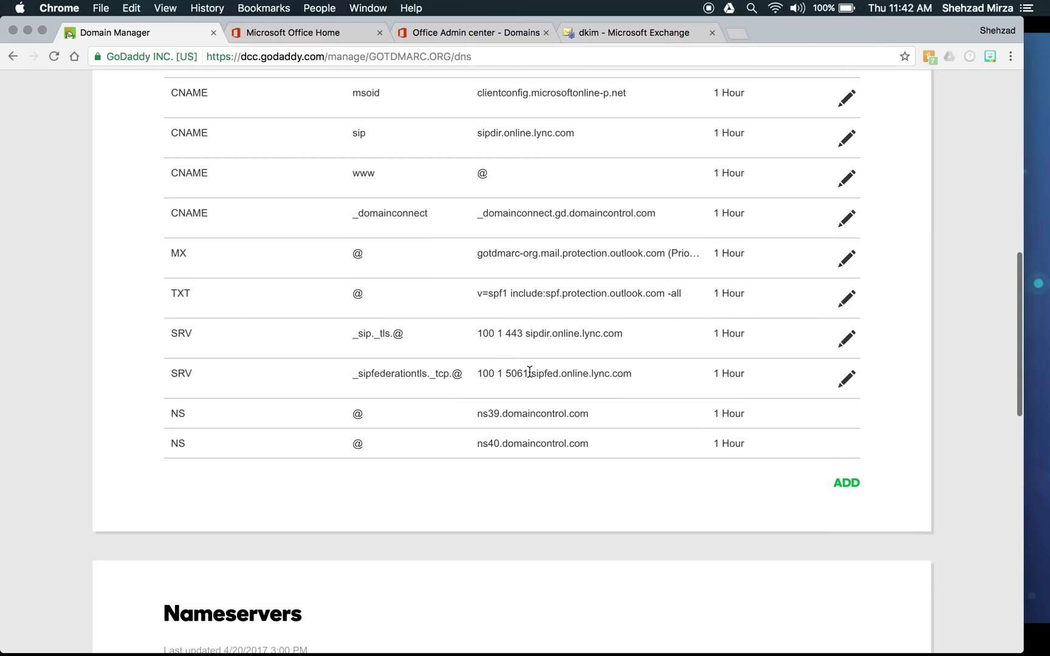
left_click(851, 484)
scroll(615, 468, "down", 5)
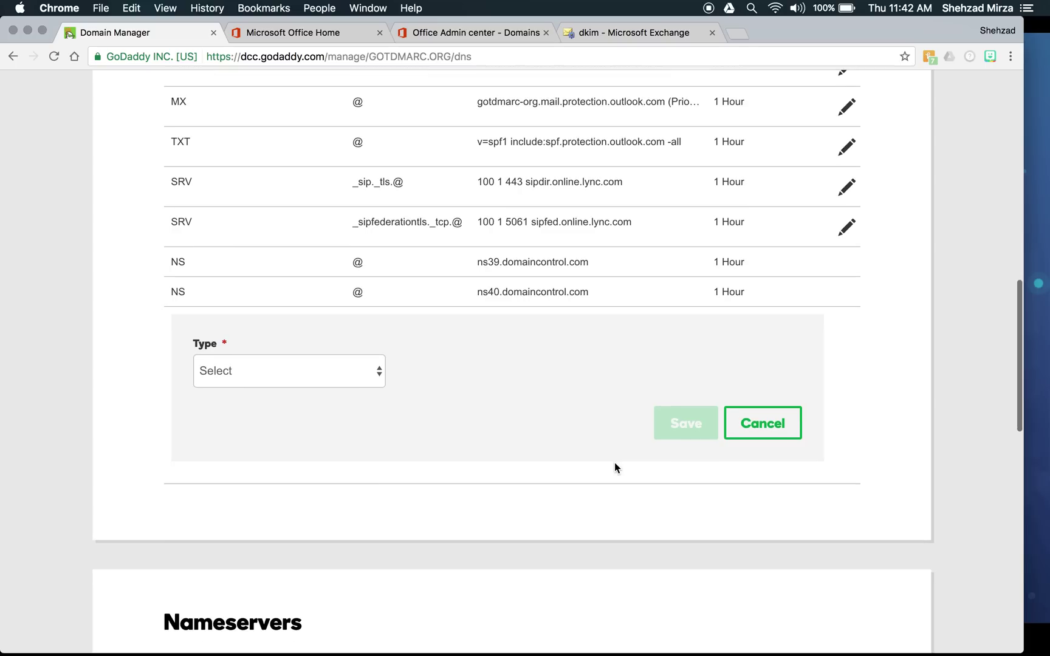
left_click(377, 314)
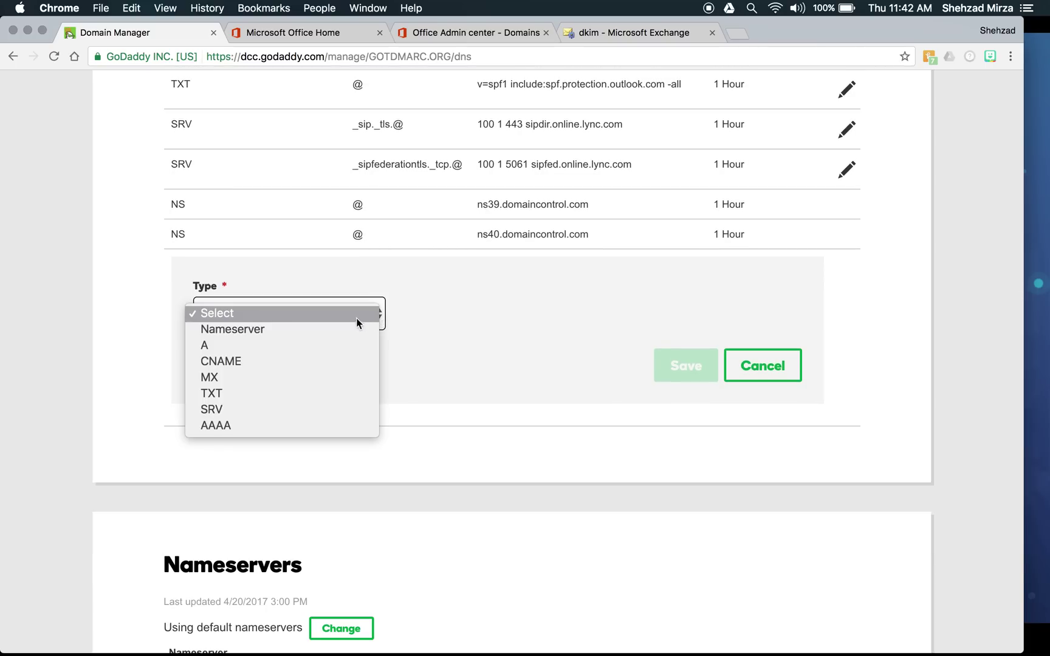
left_click(337, 363)
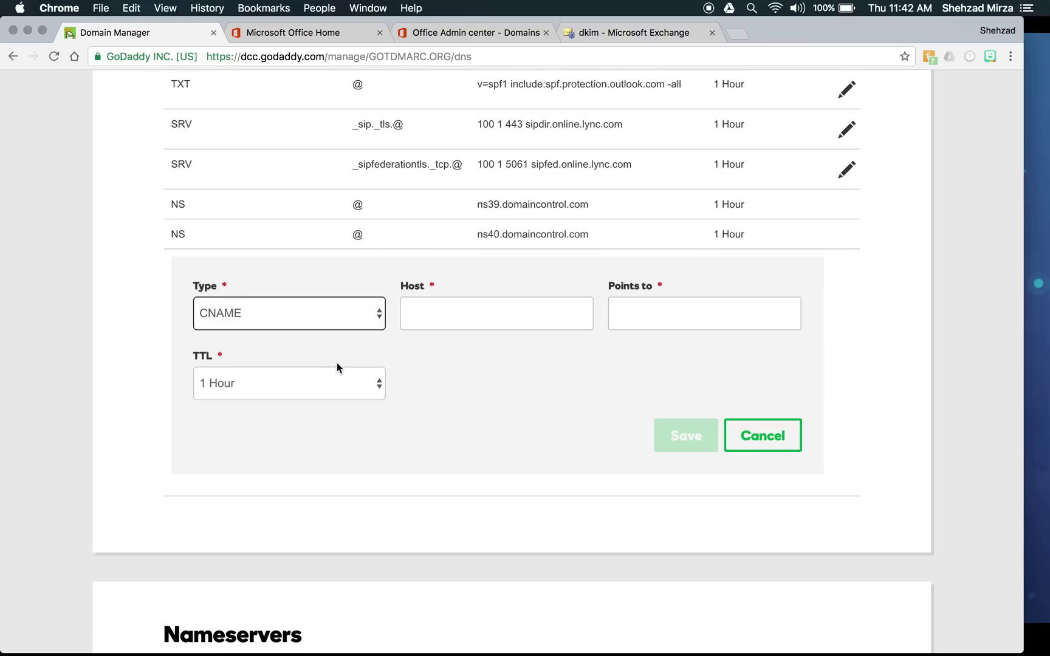
left_click(453, 312)
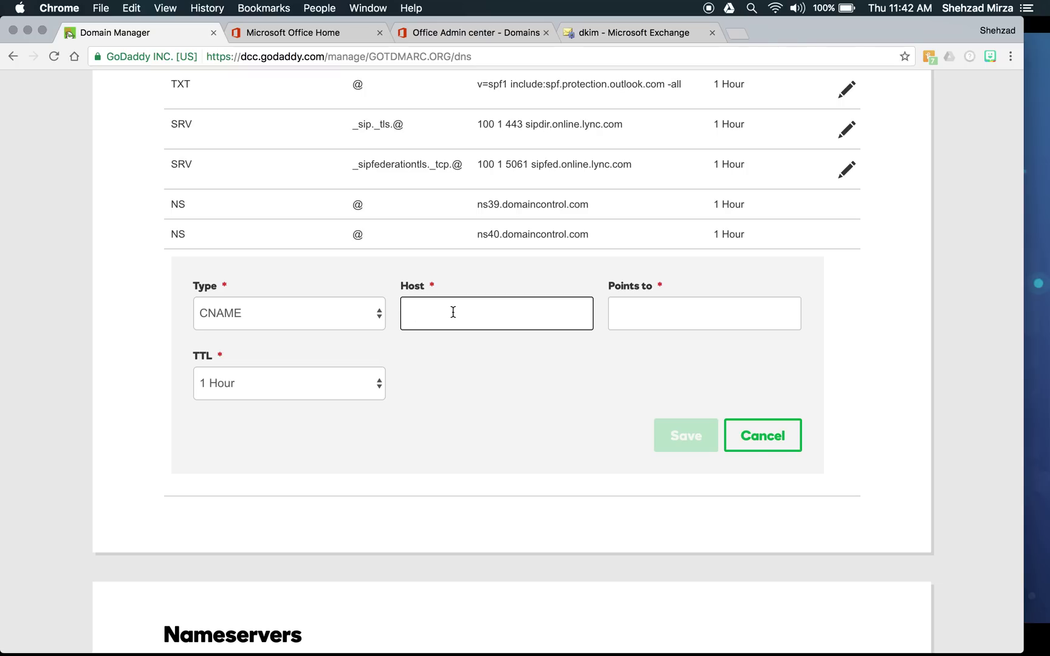
- Enter host selector1._domainkey and check the required CNAME target in Exchange
type("selector1._domain")
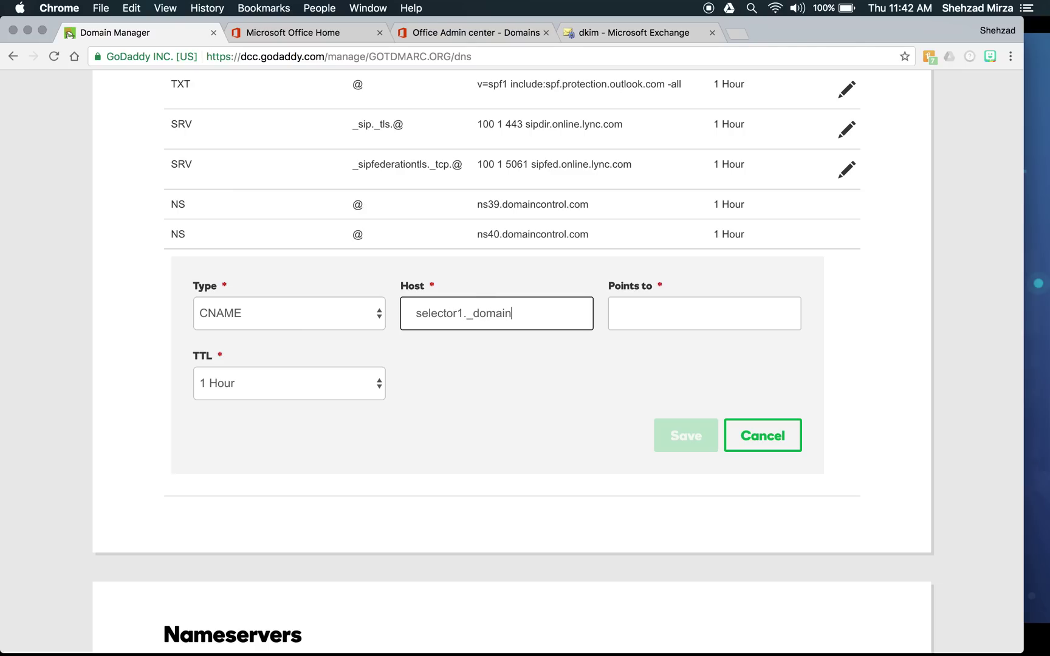
type("key")
left_click(633, 321)
left_click(627, 34)
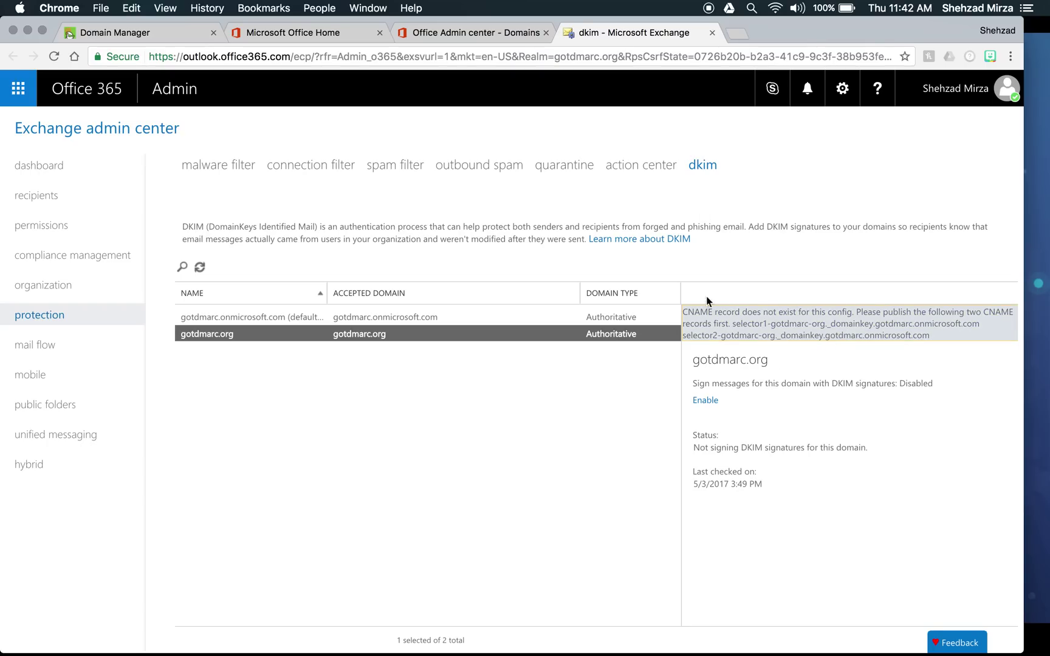
left_click(161, 38)
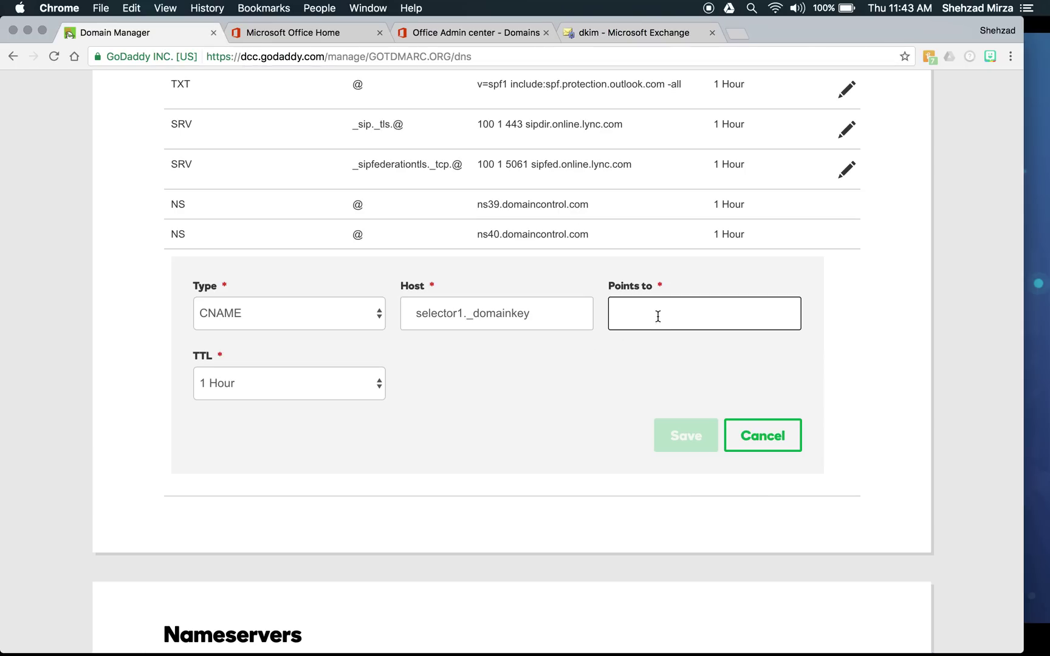
- Type the Points to target selector1-gotdmarc-org._domainkey.gotdmarc.onmicrosoft.com, rechecking Exchange midway
type("sle")
key("BackSpace")
key("BackSpace")
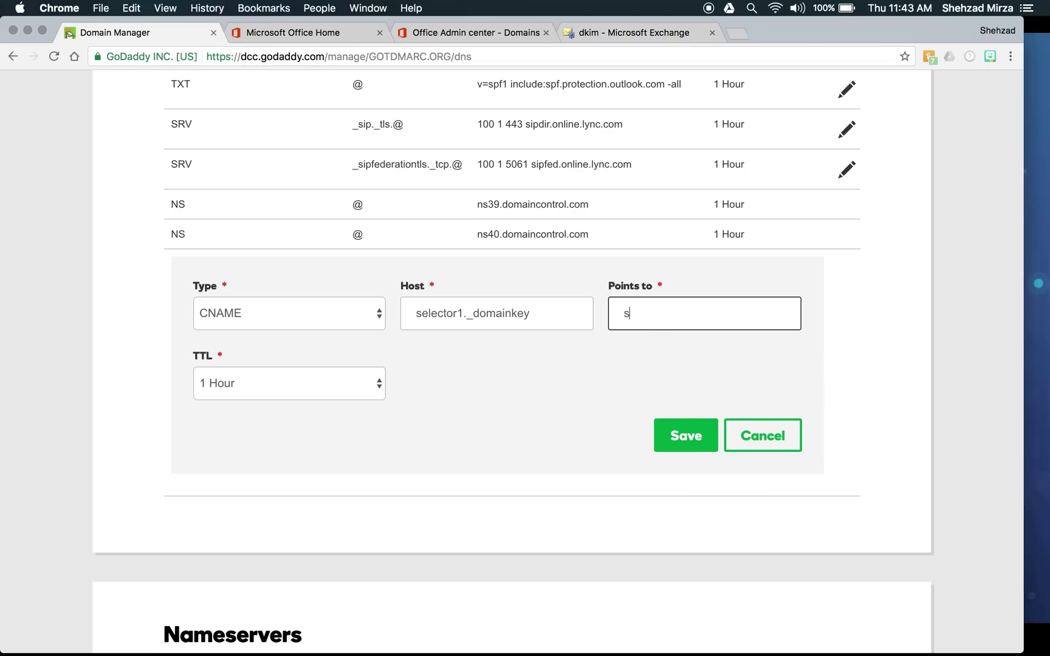
type("elector1-gotdmarc")
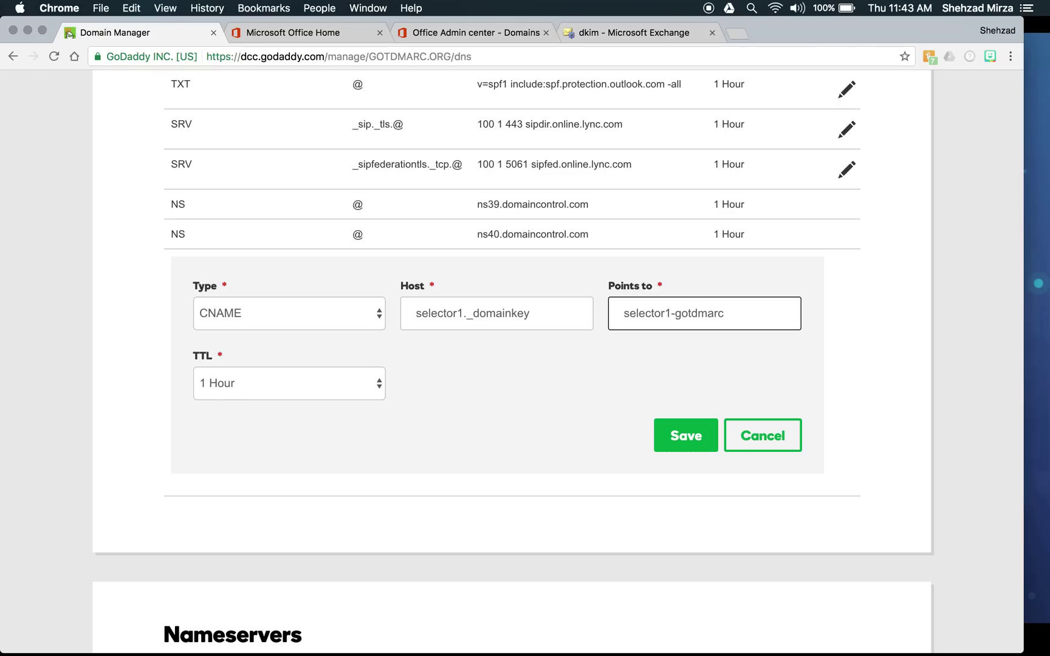
type("-org")
left_click(666, 37)
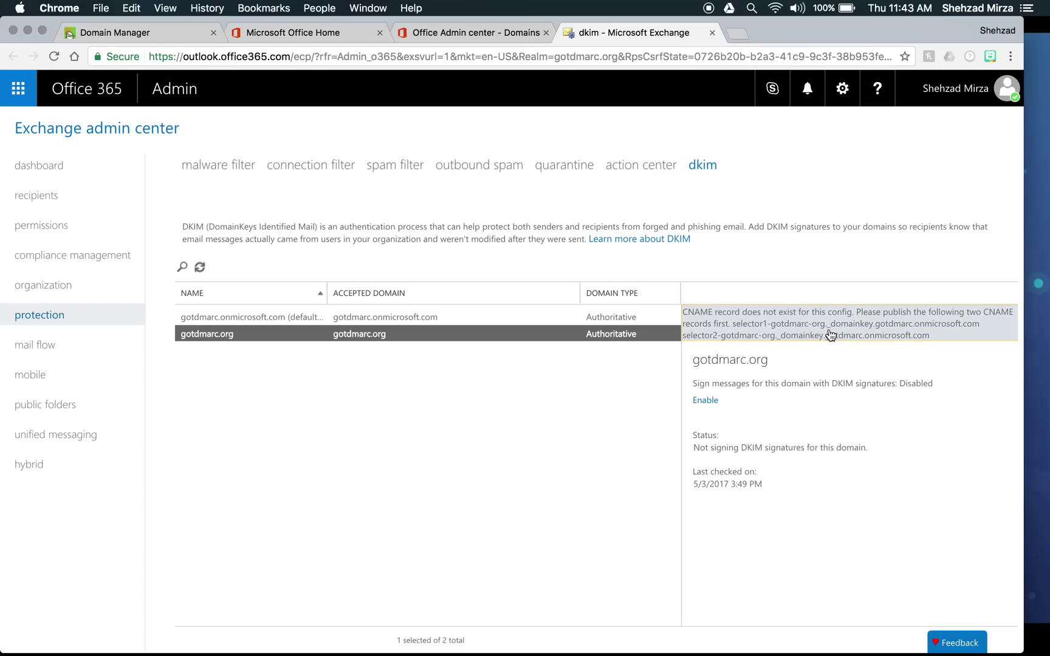
left_click(147, 33)
type("._")
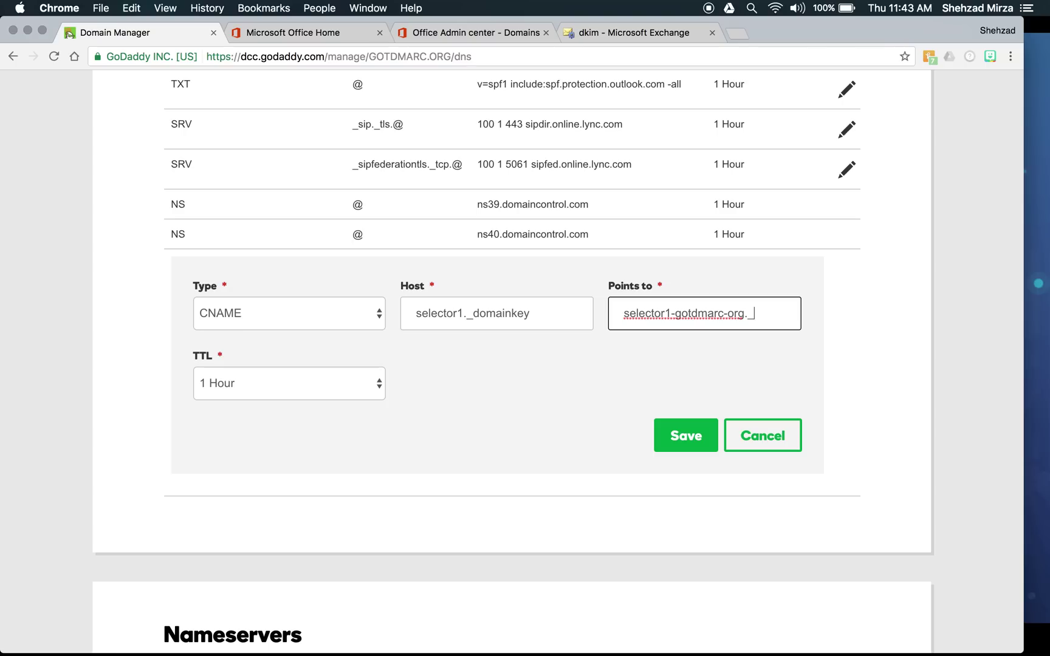
type("domainkey")
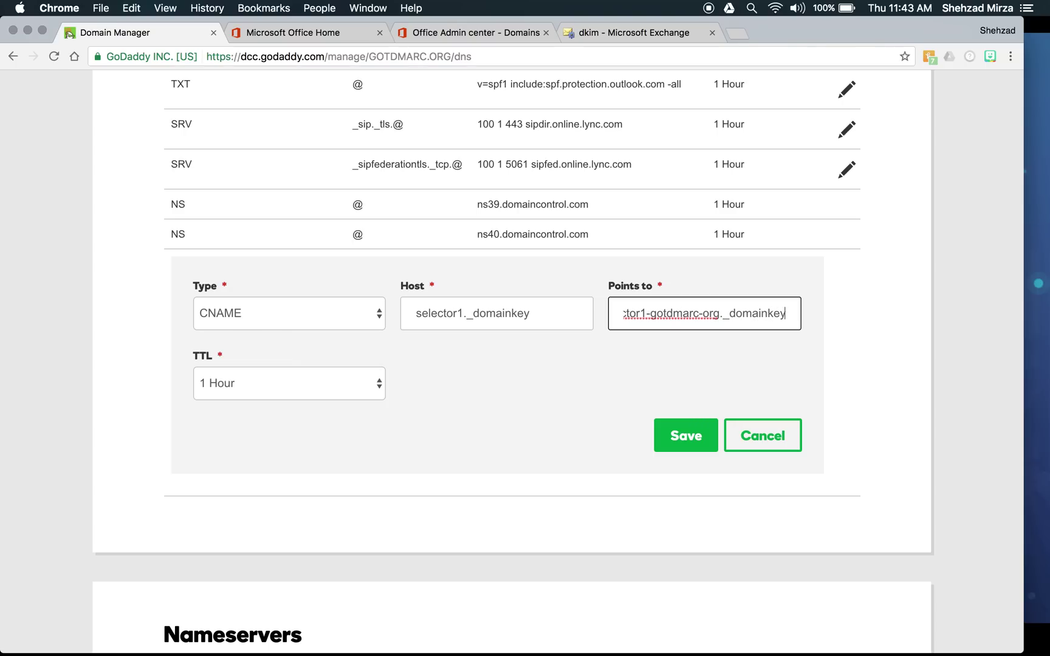
type(".got")
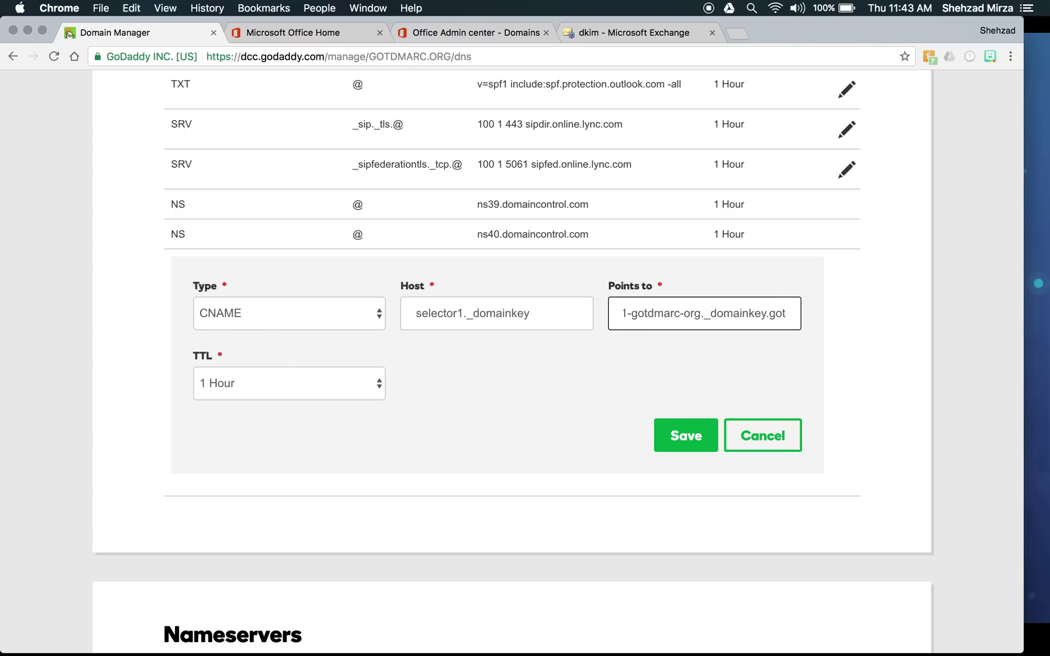
type("dmarc.")
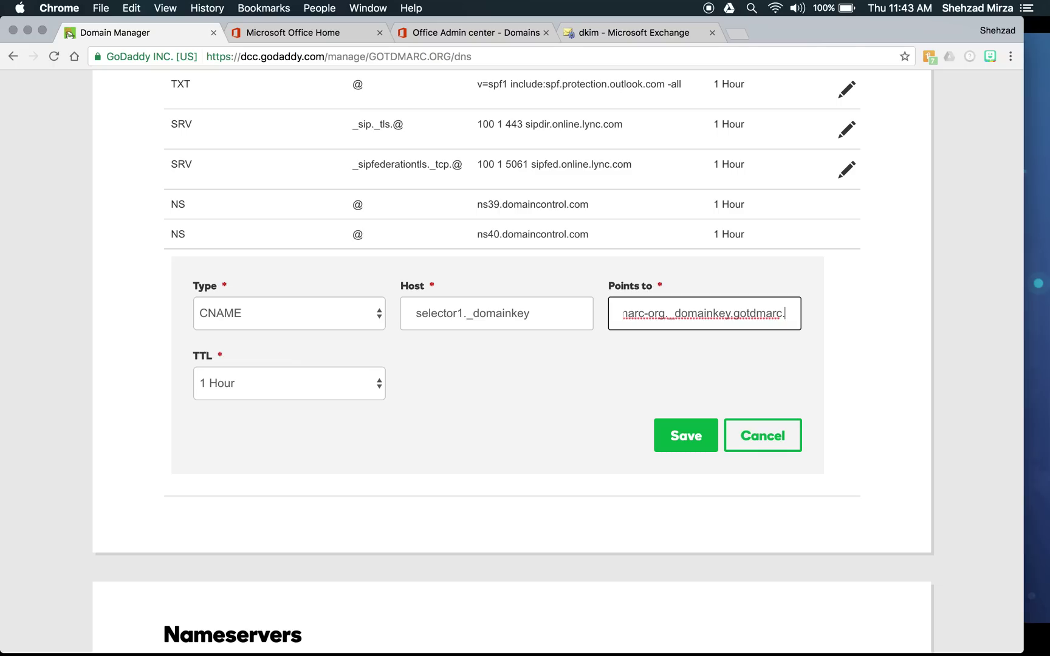
type("or")
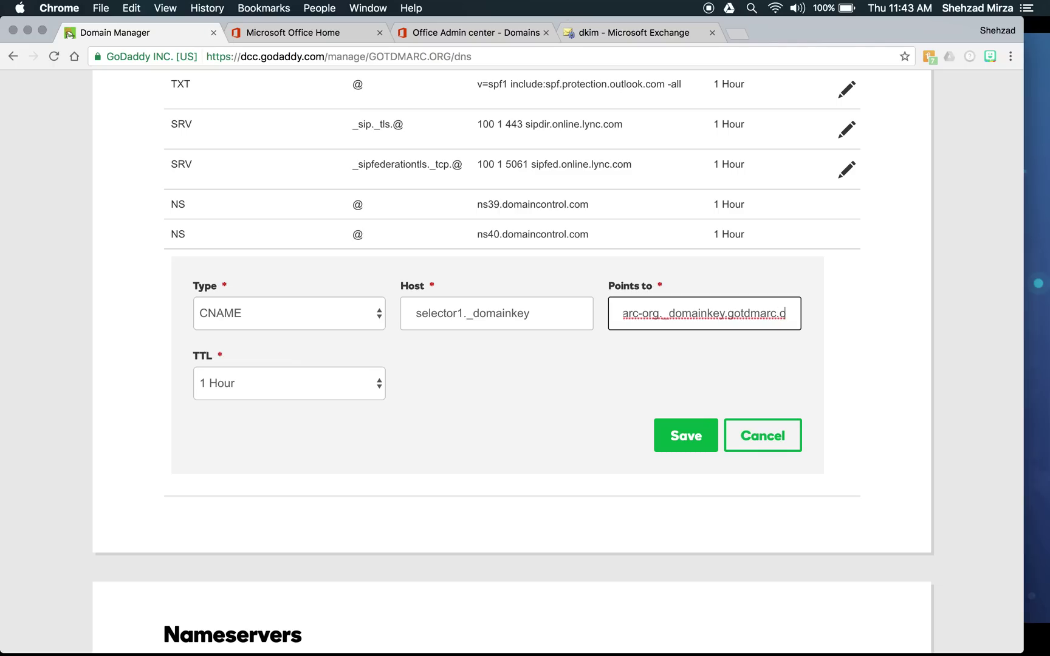
type("micros")
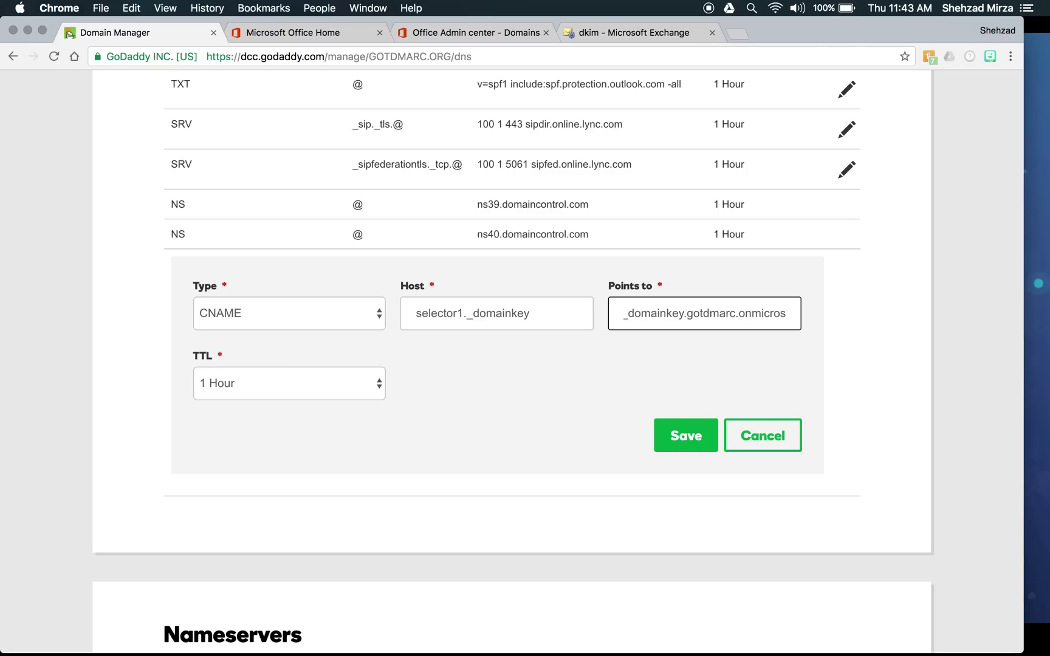
type("oft.")
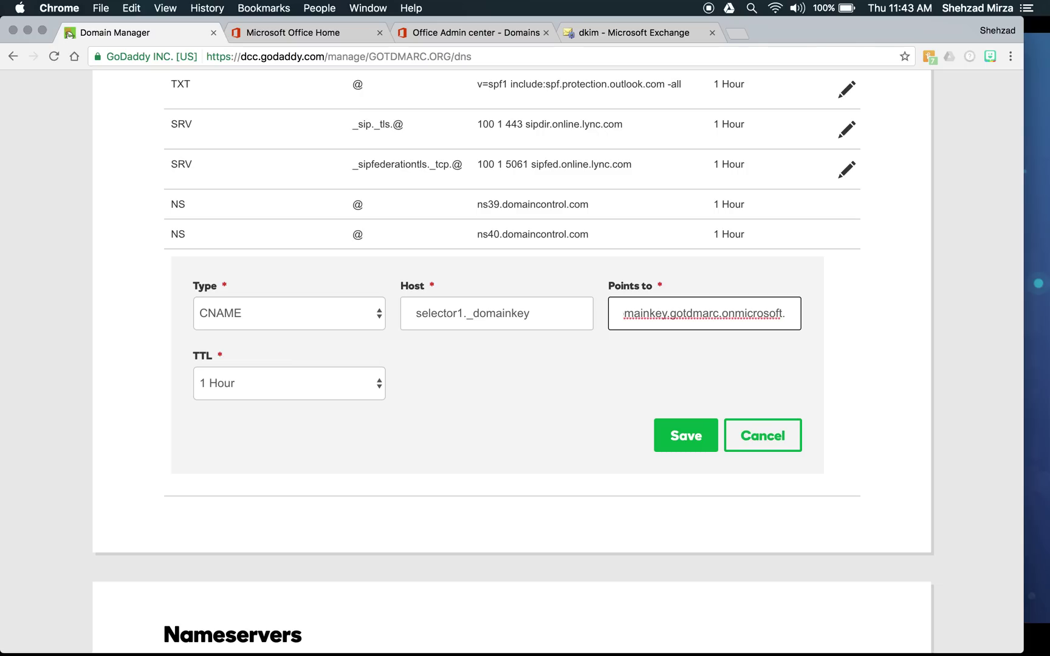
type("com")
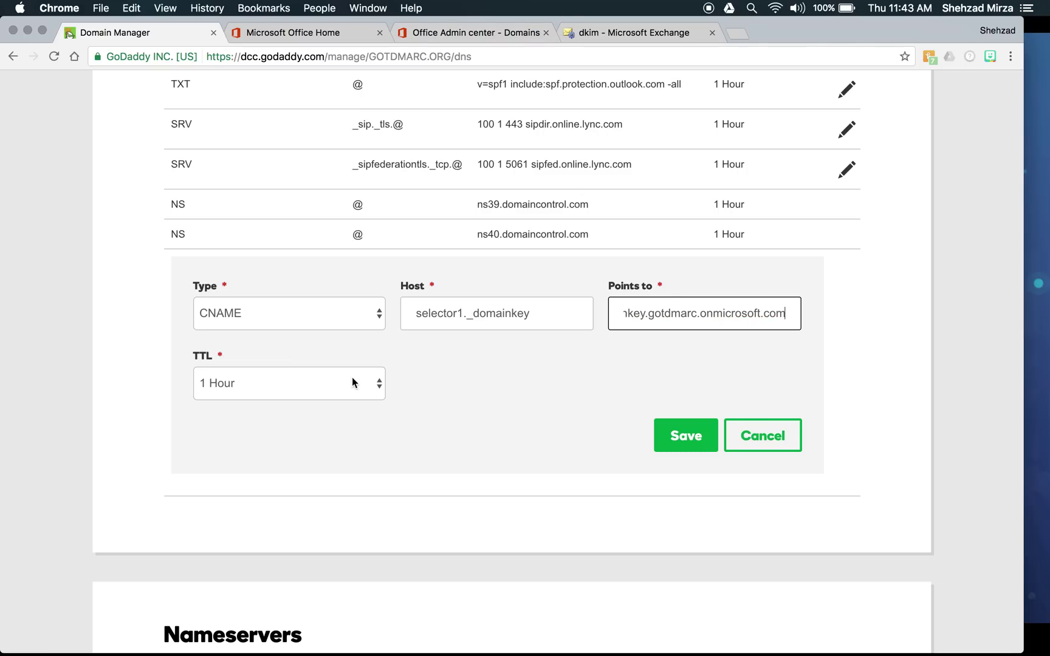
- Save and reopen the selector1 CNAME, checking its target against Exchange's DKIM values
left_click(698, 438)
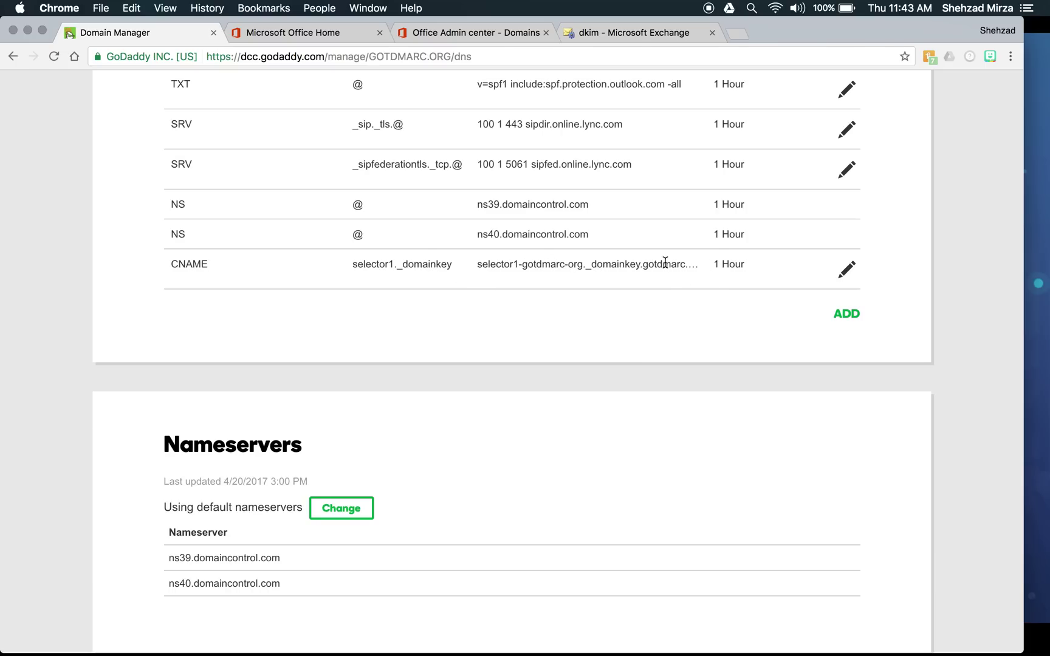
left_click(844, 276)
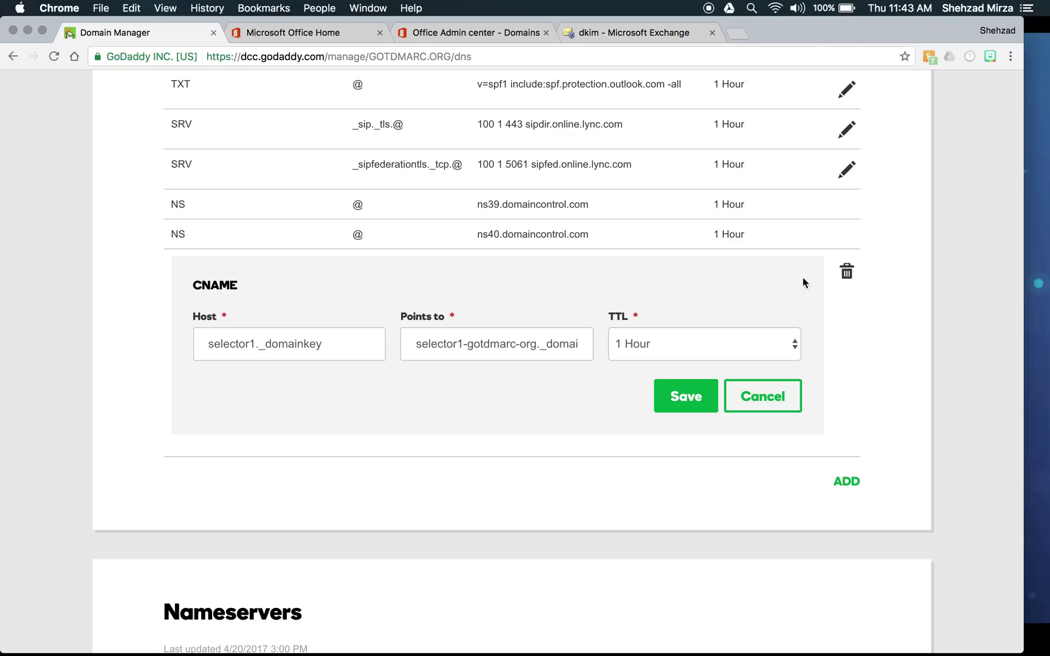
left_click(546, 345)
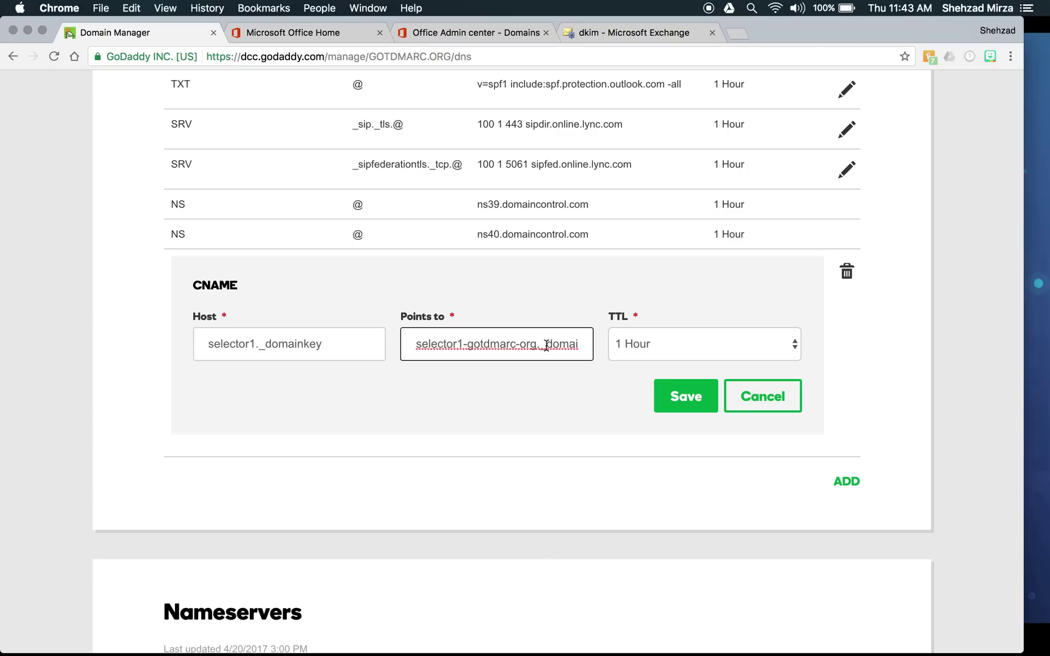
left_click(550, 348)
left_click_drag(537, 349, 584, 349)
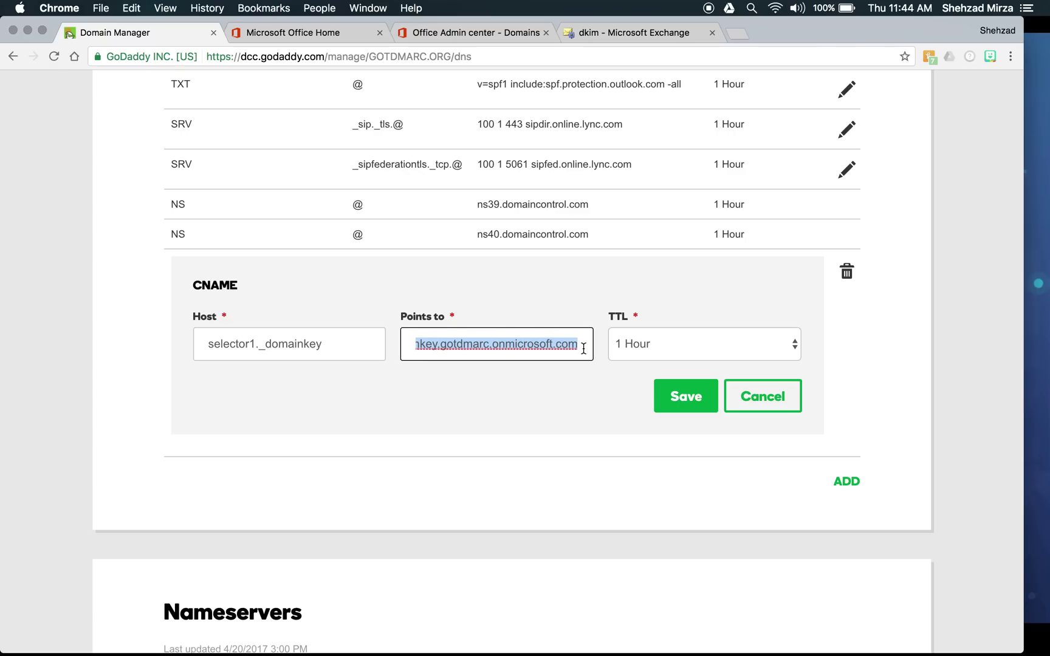
left_click(495, 346)
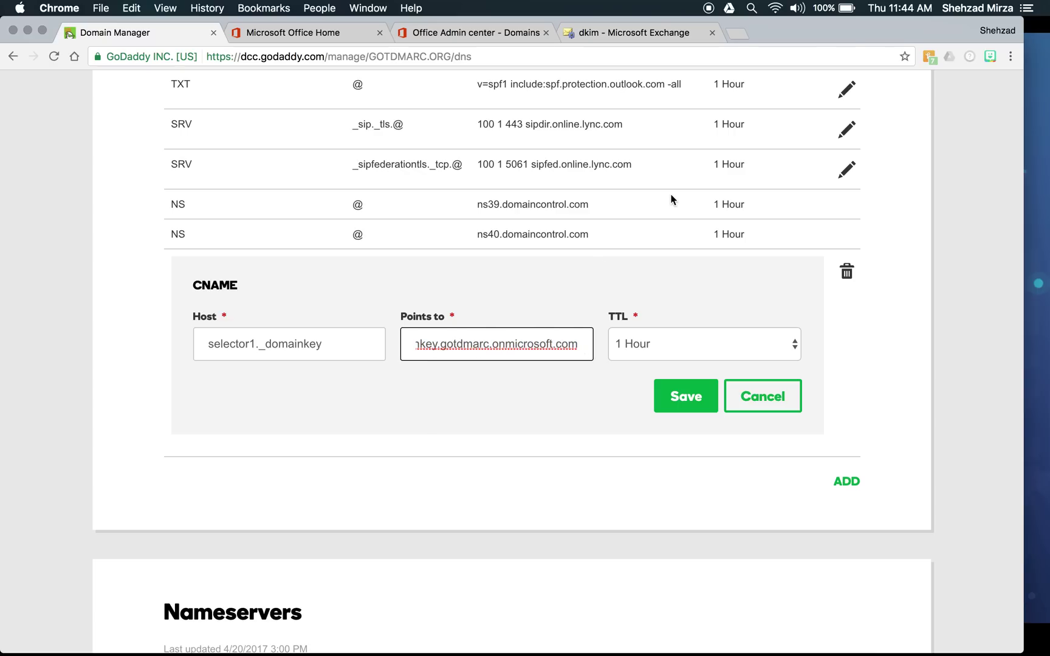
left_click(658, 32)
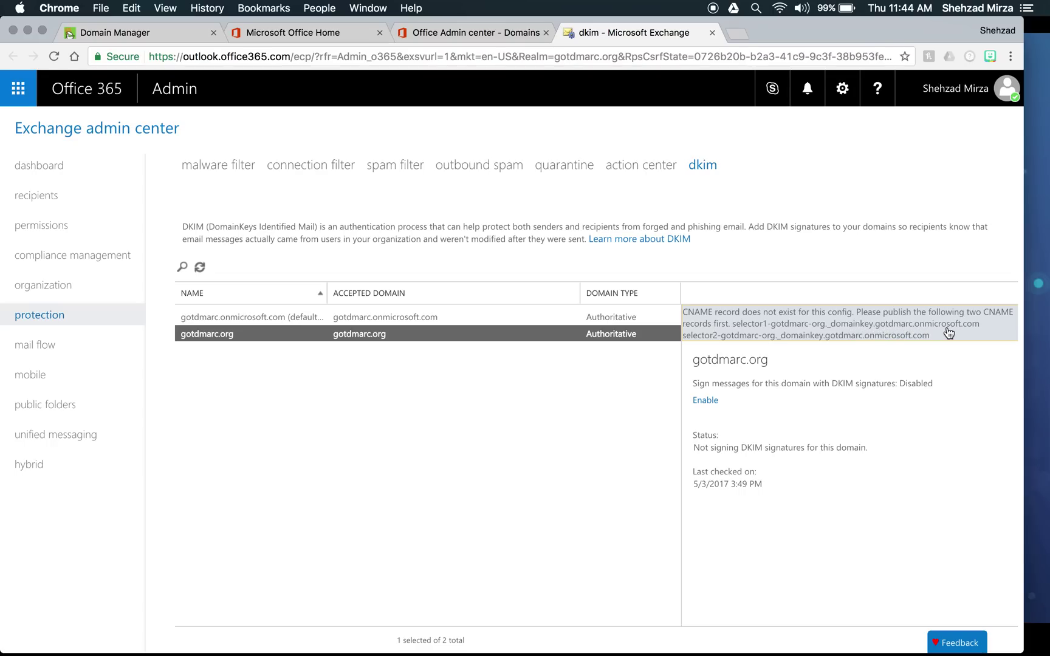
left_click(440, 39)
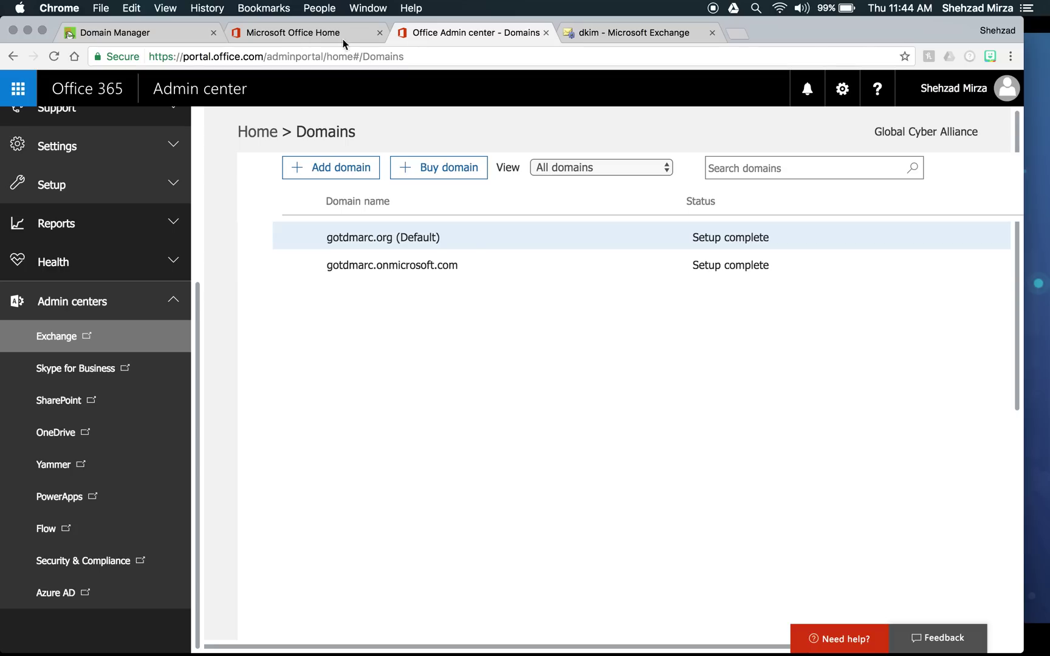
left_click(155, 33)
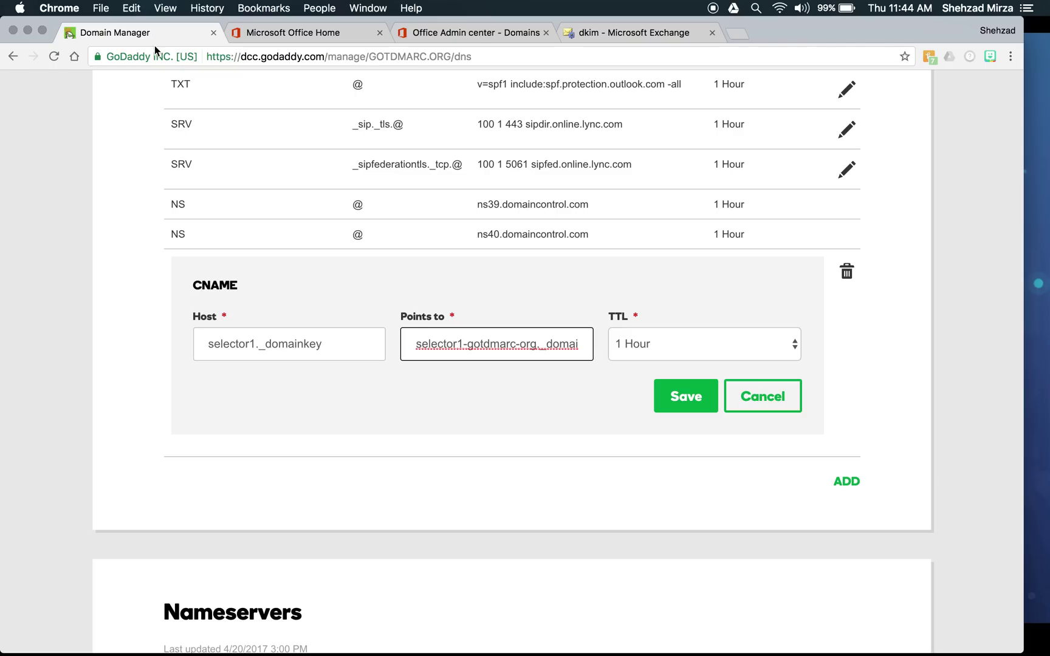
- Save selector1, then add CNAME selector2._domainkey pointing to selector2-gotdmarc-org._domainkey.gotdmarc.onmicrosoft.com
left_click(739, 405)
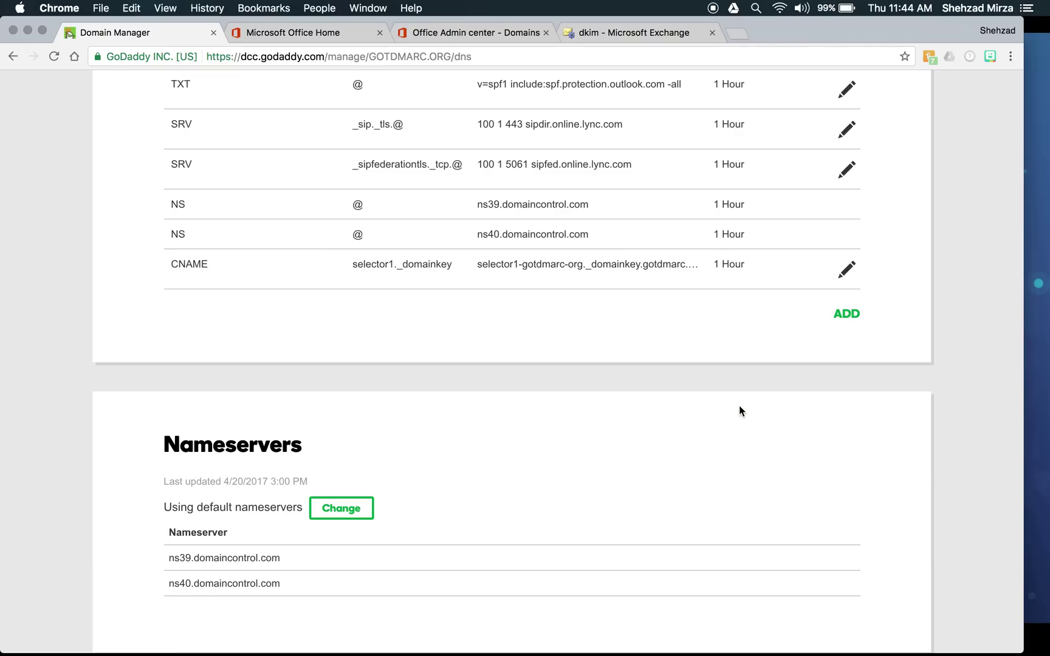
left_click(848, 314)
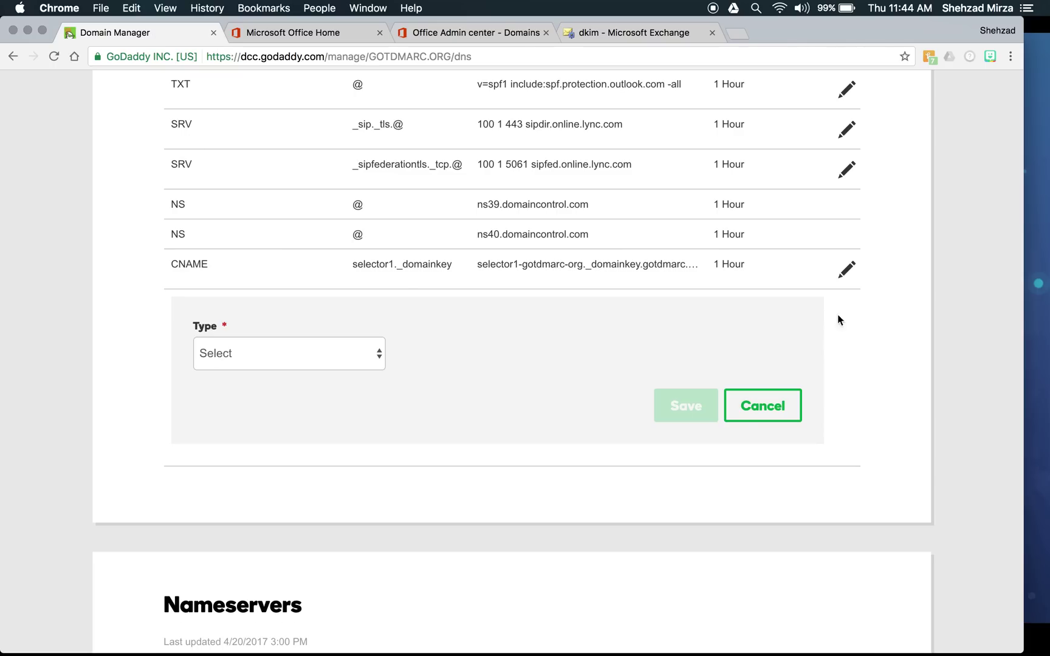
left_click(375, 354)
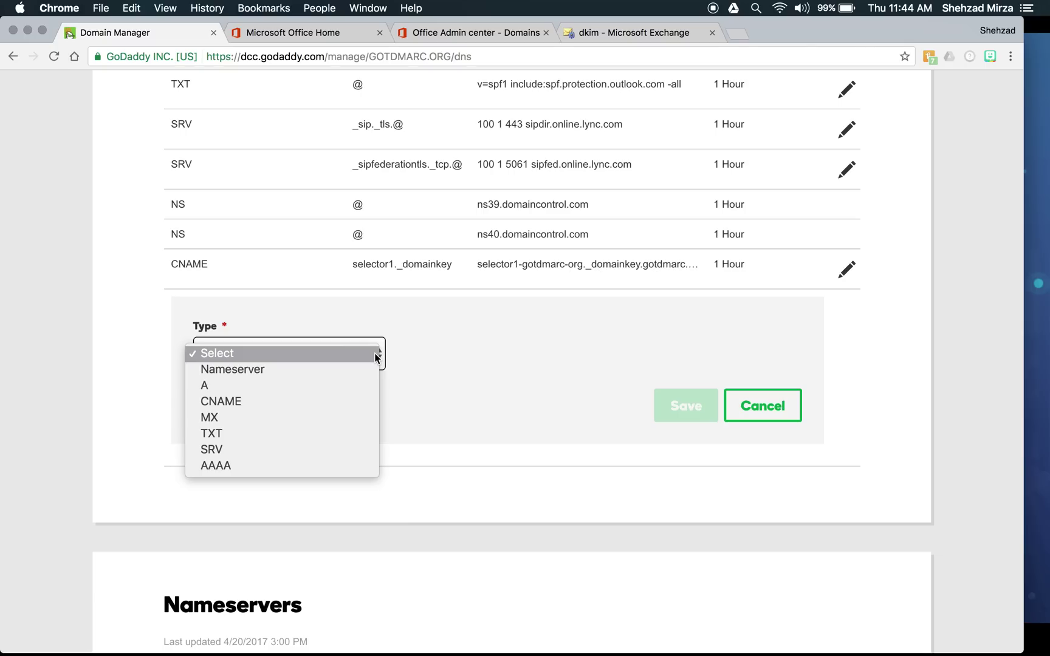
left_click(344, 403)
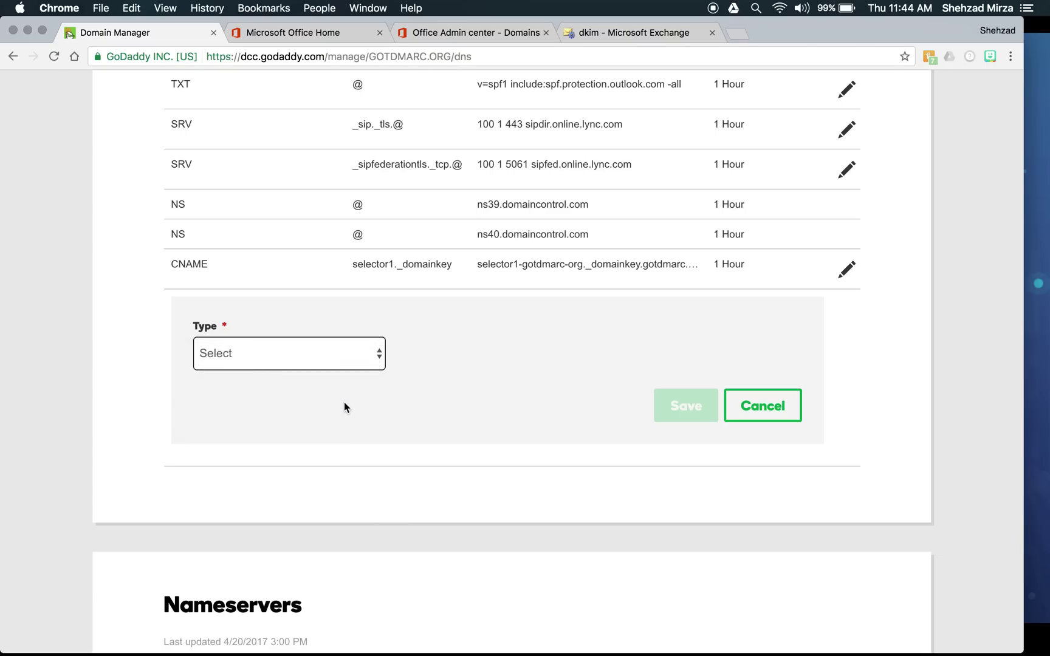
left_click(433, 349)
type("se")
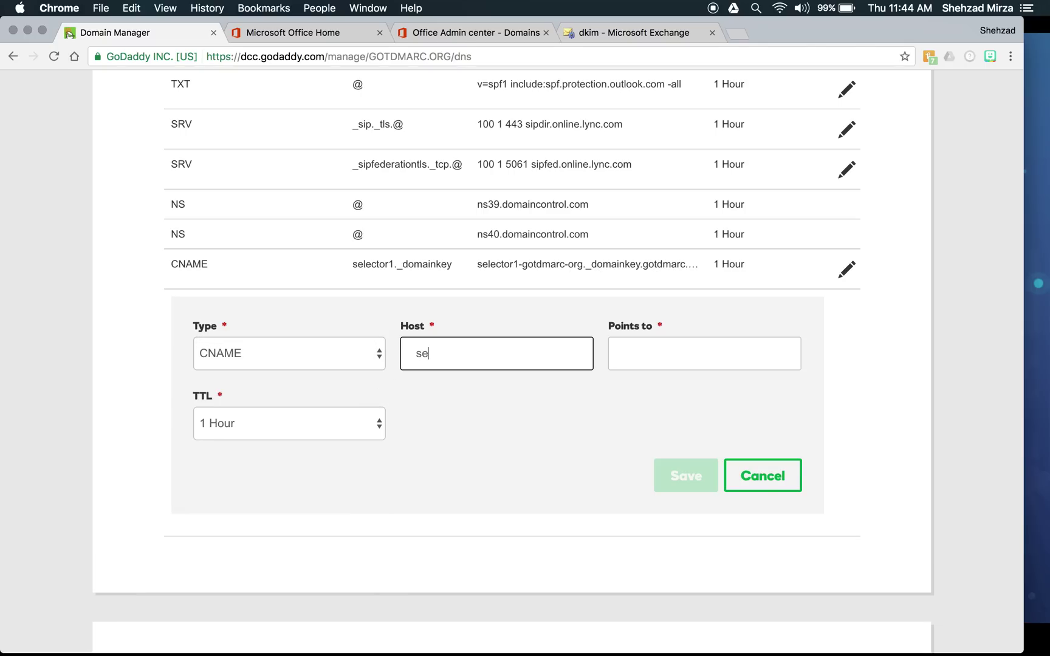
type("lector2._domainkey")
left_click(675, 361)
type("selector")
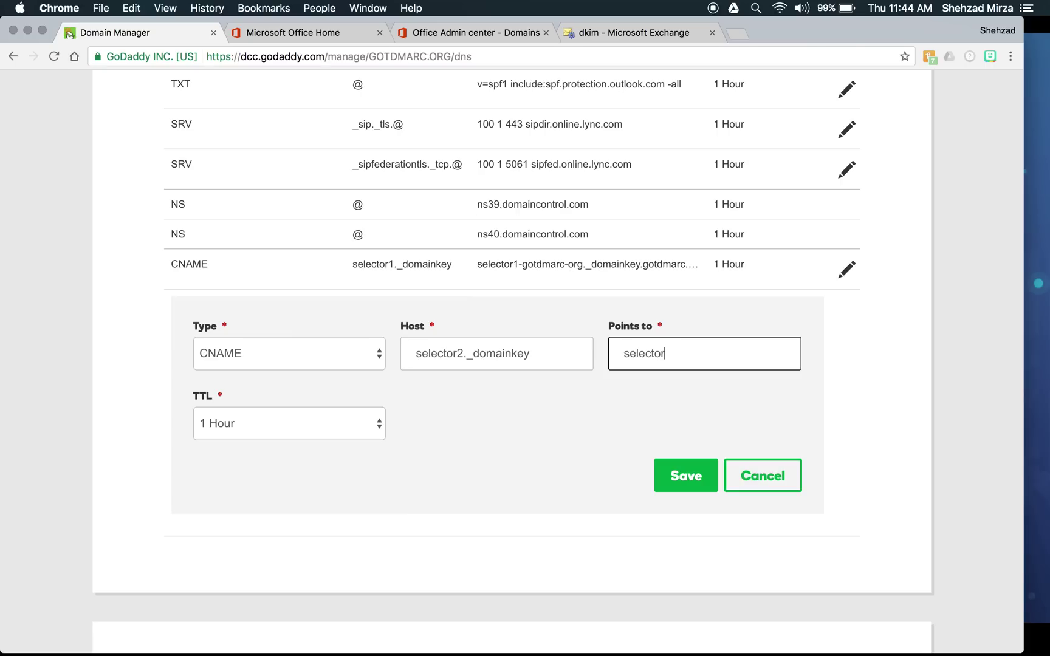
type("2-gotdmarc-org.")
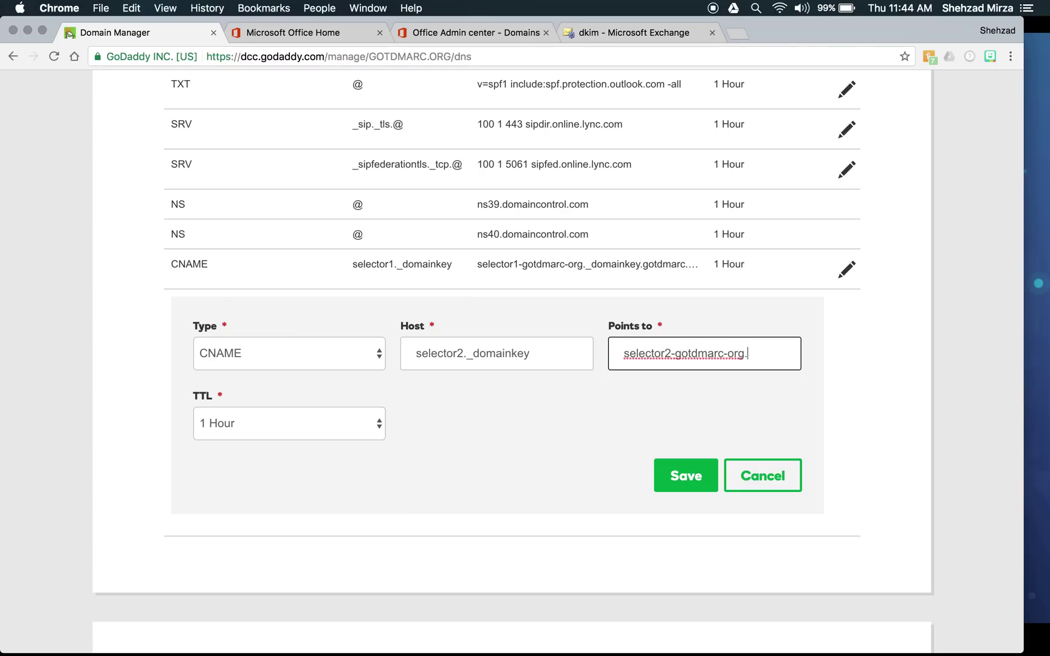
type("_domainkey")
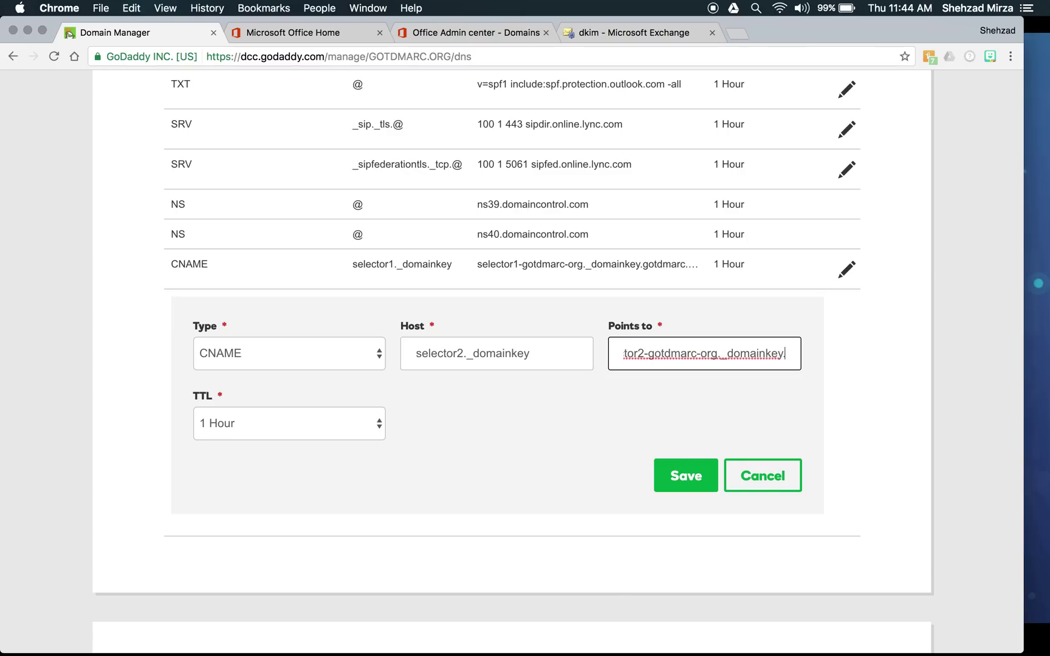
type(".gotdmar")
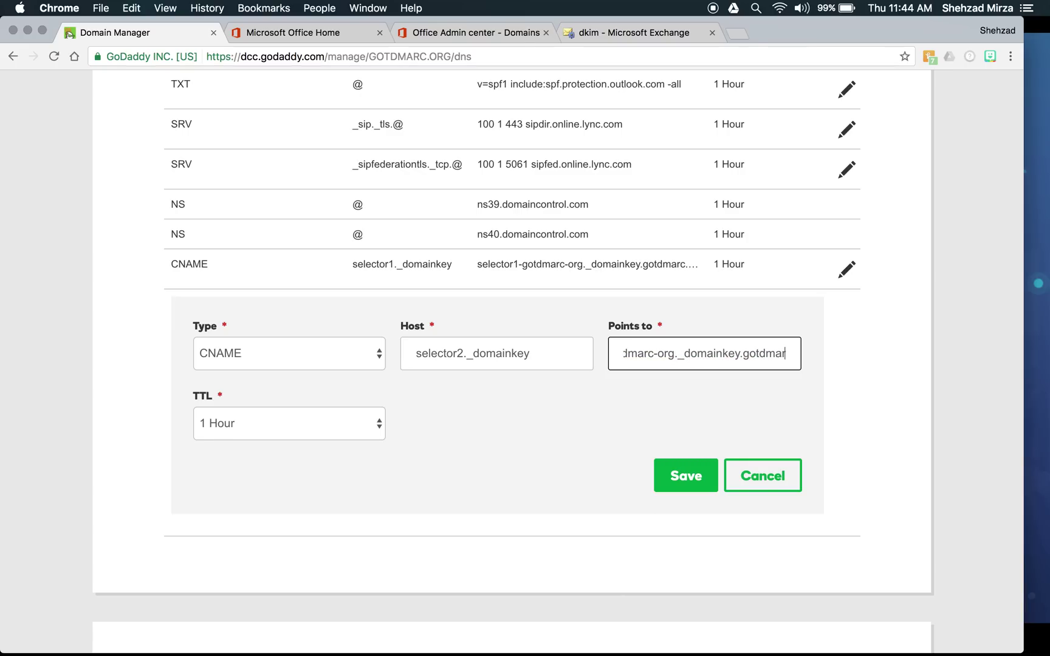
type("c.onm")
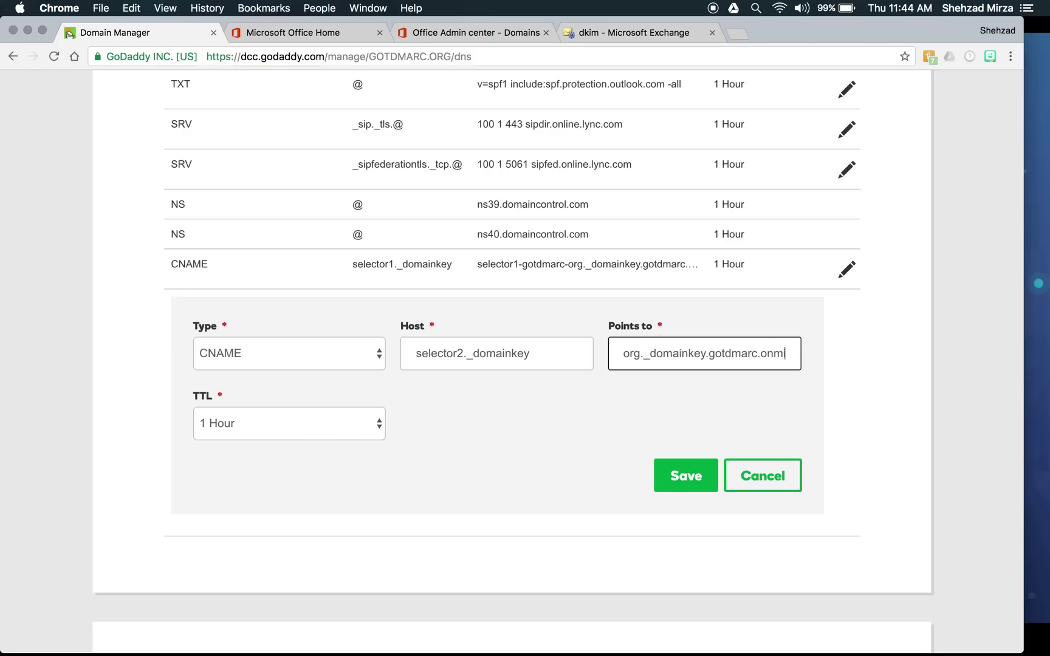
type("icrosoft.com")
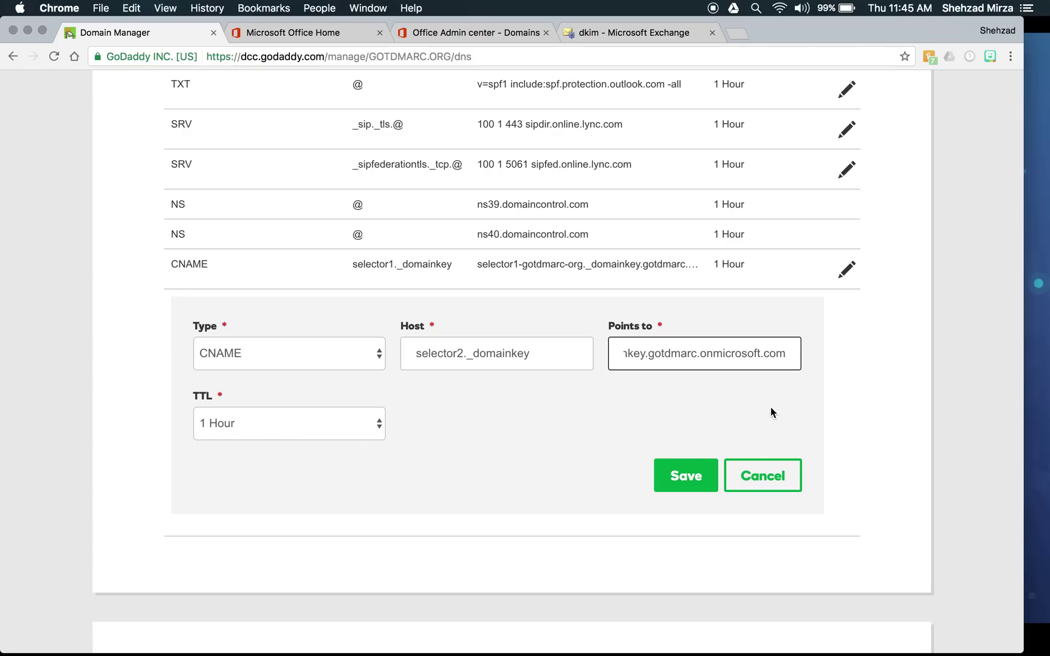
left_click(691, 476)
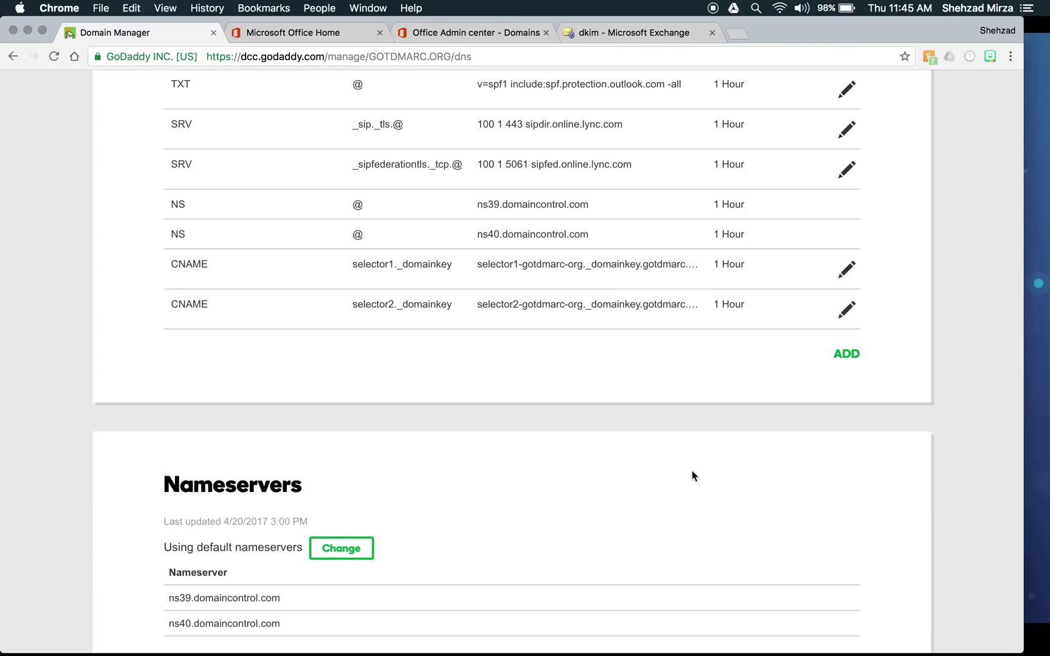
- Try twice to enable DKIM signing for gotdmarc.org in Exchange admin center
left_click(599, 35)
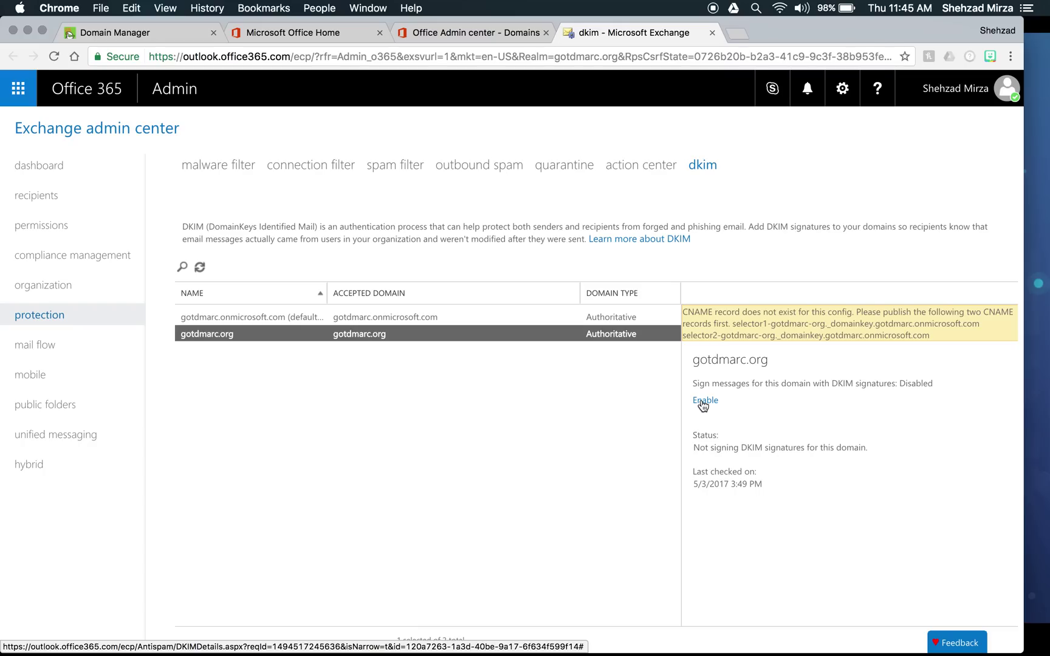
left_click(703, 404)
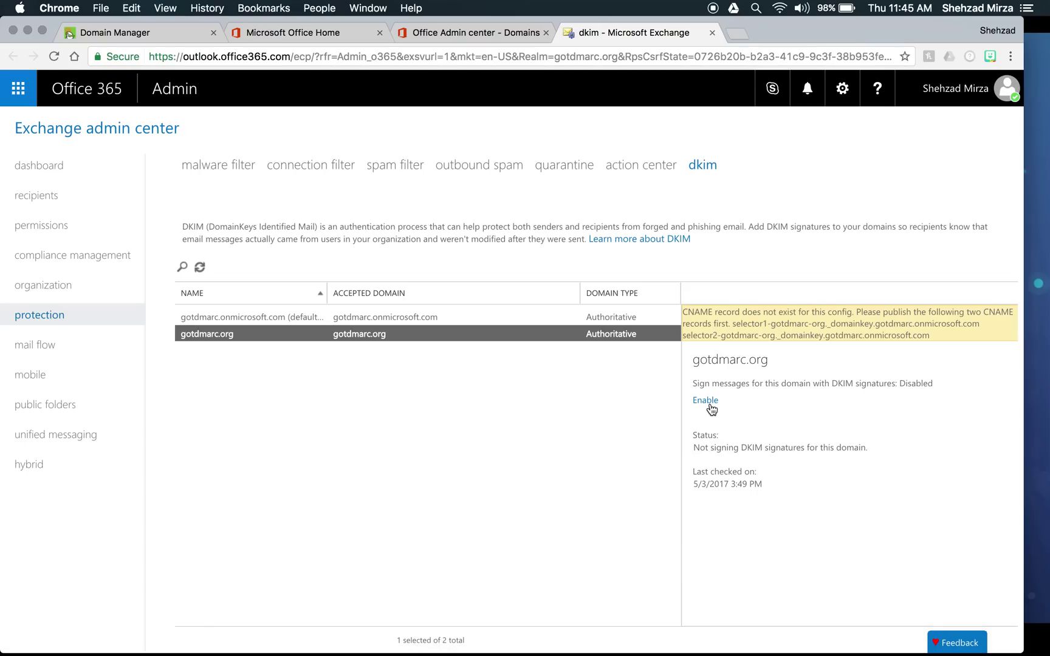
left_click(706, 404)
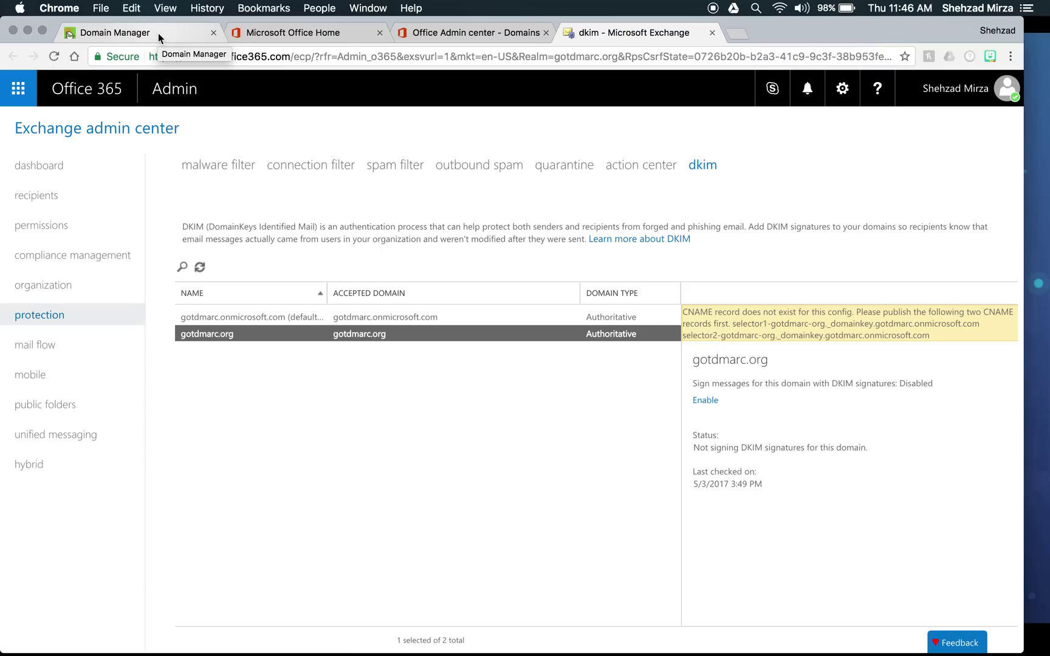
- Add a new TXT record with host _dmarc and TTL 1 Hour
left_click(158, 32)
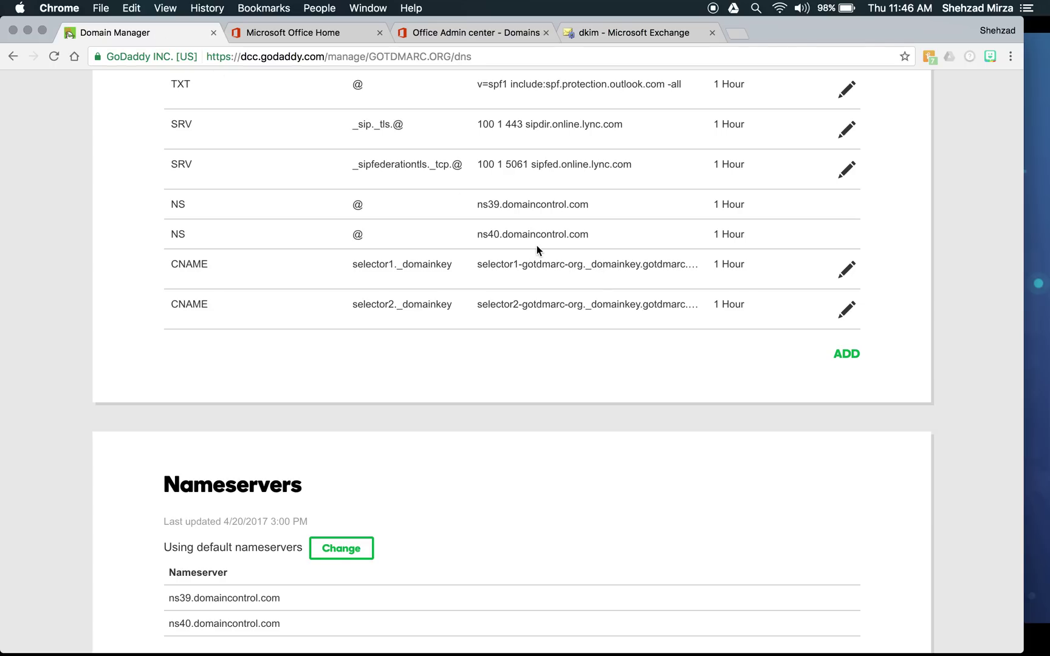
left_click(845, 355)
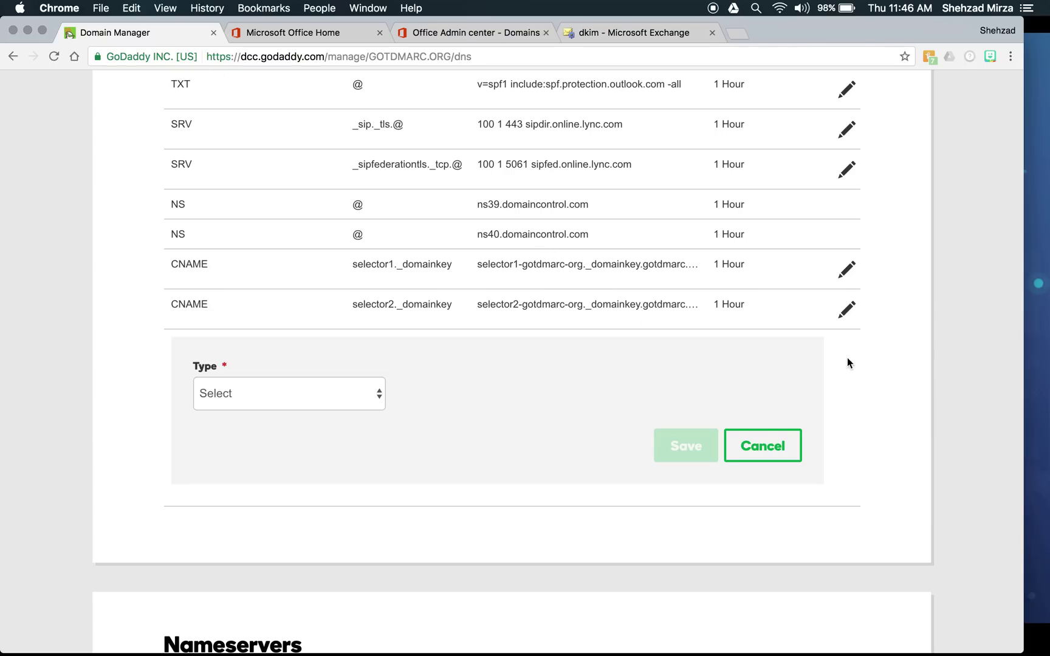
scroll(848, 363, "down", 3)
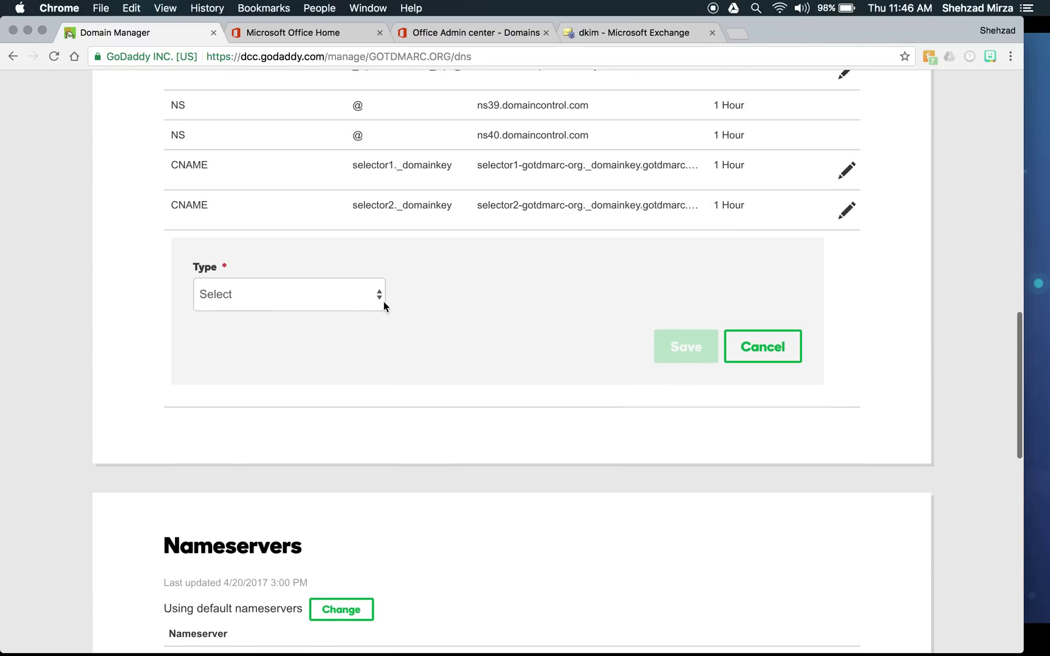
left_click(371, 296)
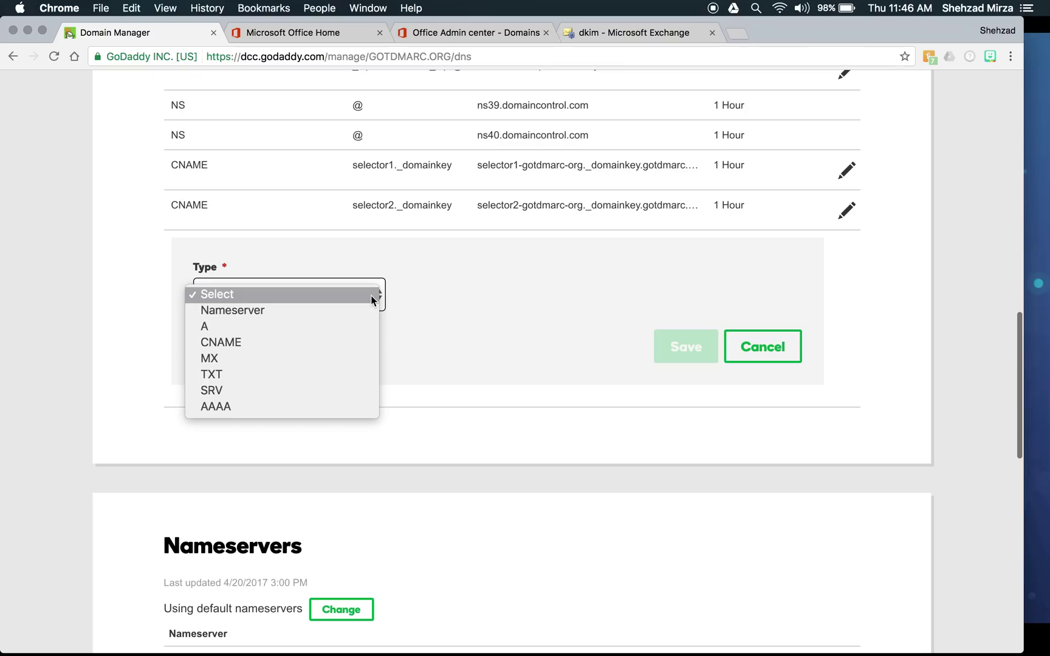
left_click(305, 375)
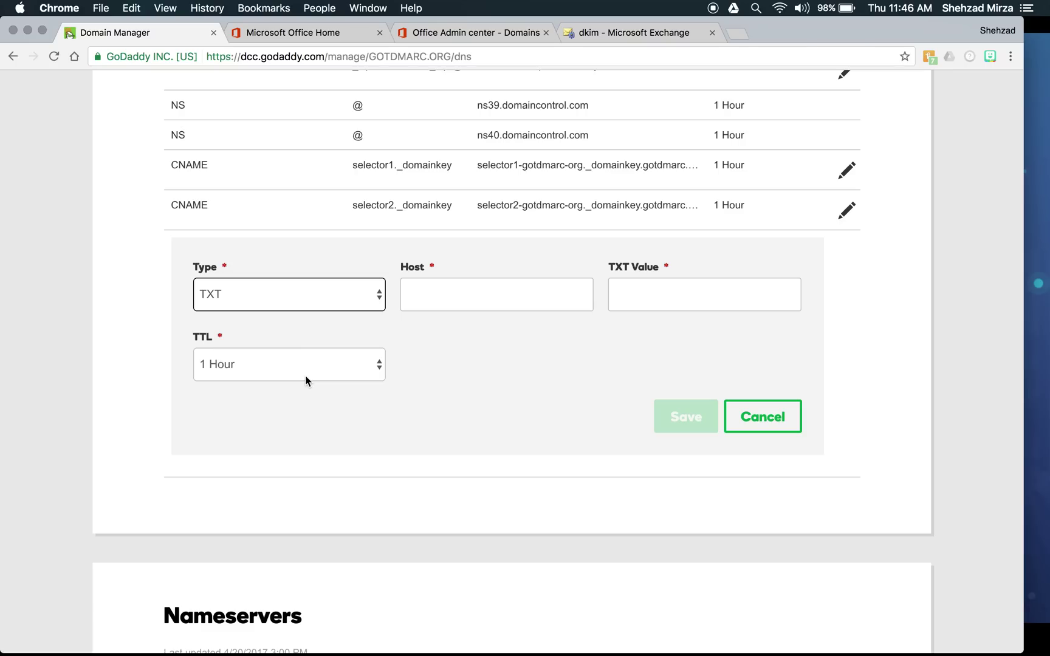
left_click(454, 307)
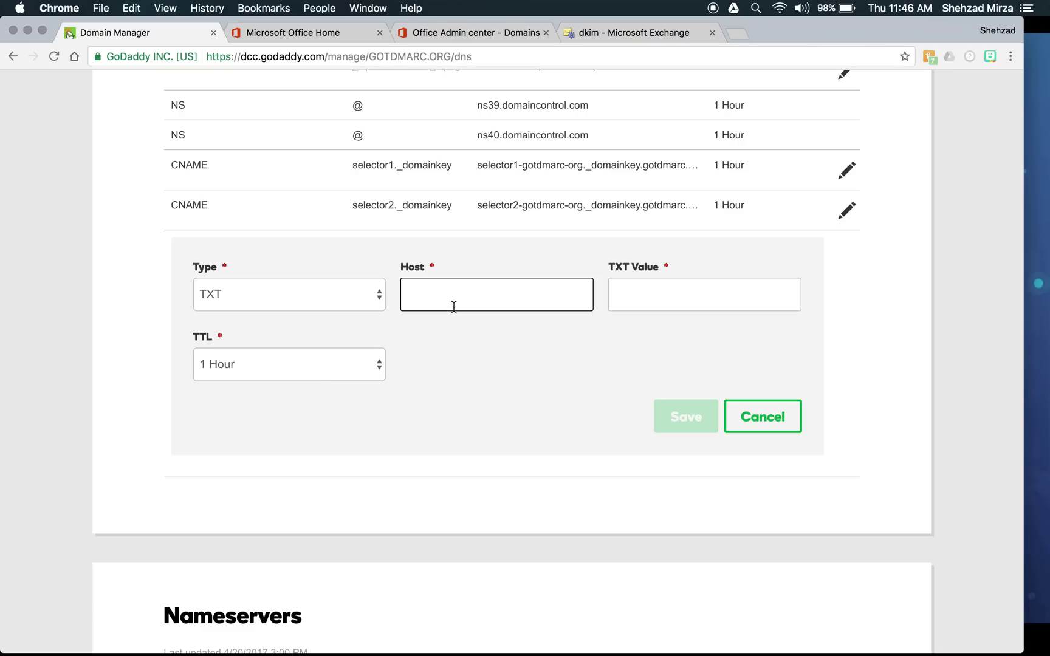
type("_dmarc")
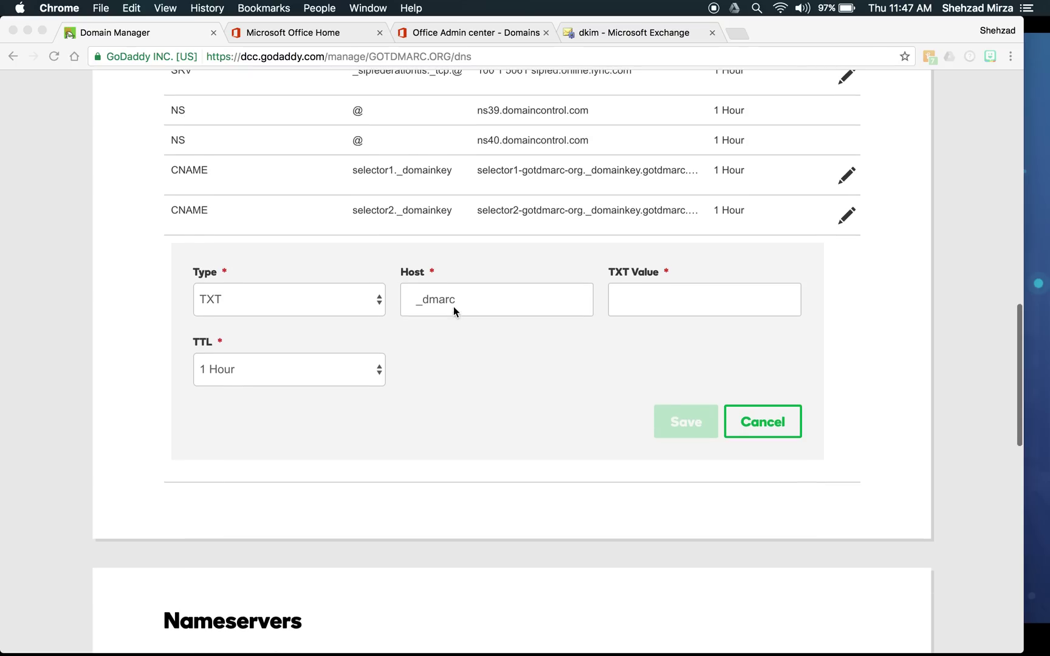
scroll(454, 306, "up", 3)
scroll(454, 307, "down", 5)
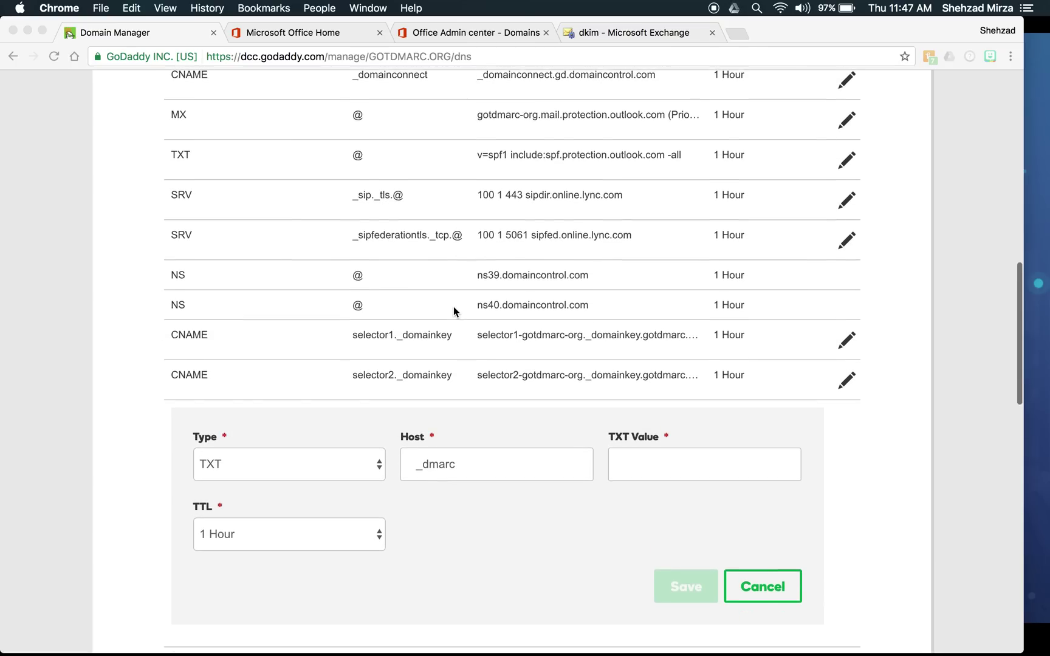
left_click(646, 274)
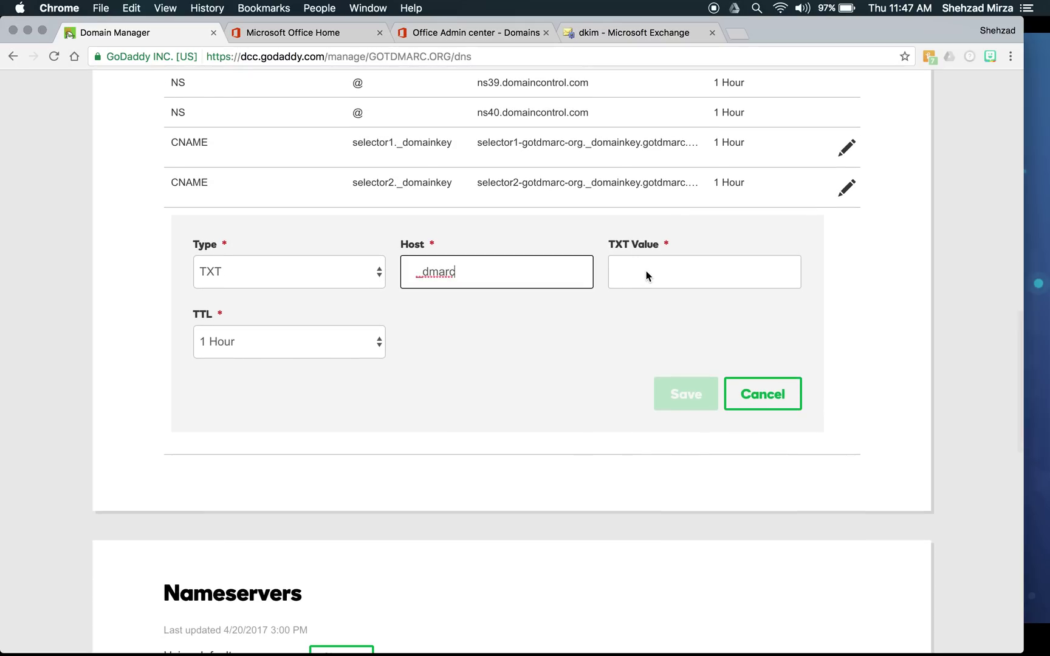
- Enter the TXT value v=DMARC1; p=none; rua=
left_click(647, 272)
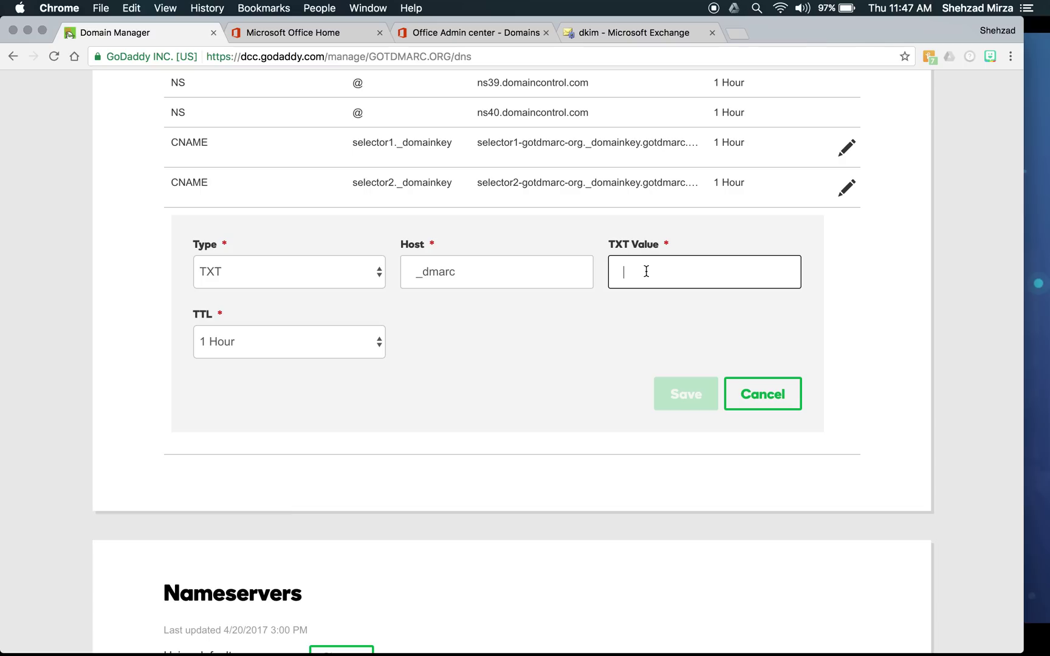
type("v")
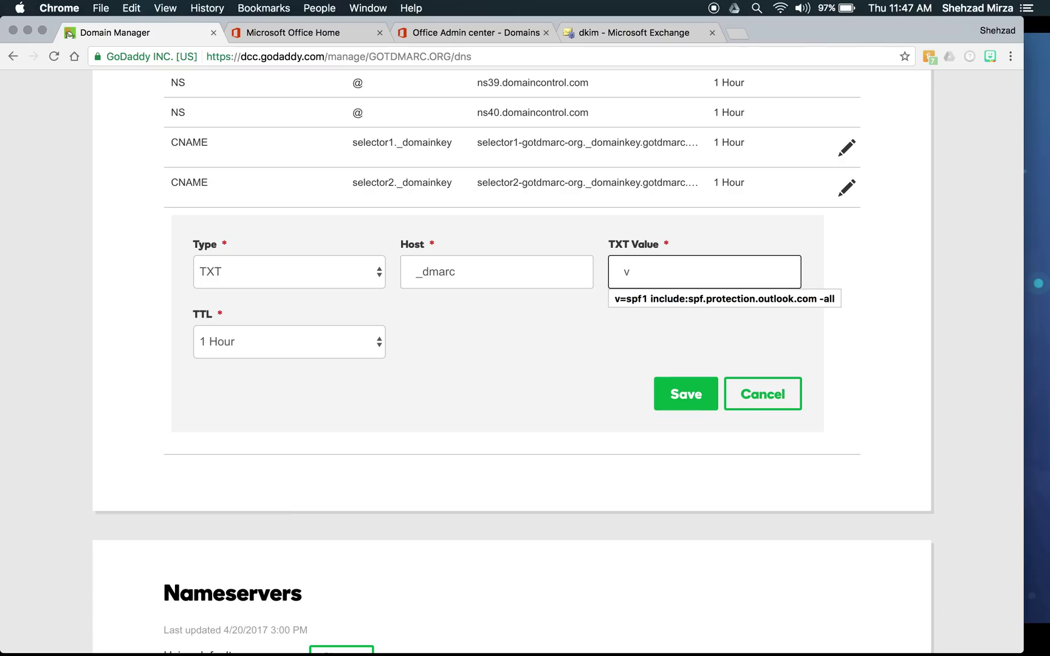
type("=DM")
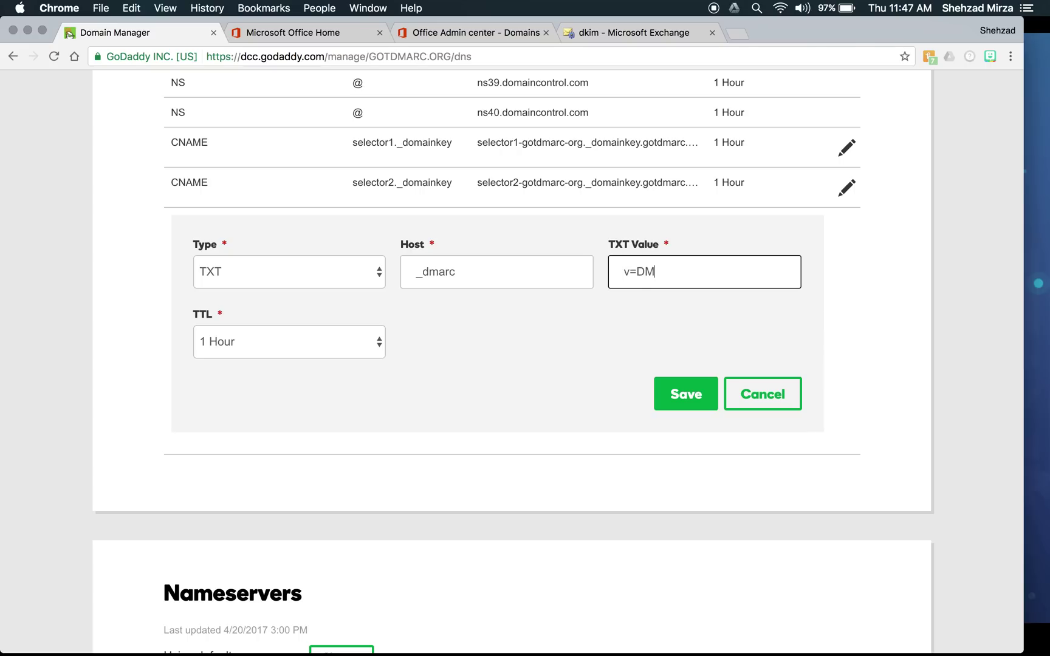
type("ARC1;")
type("p=")
type("none")
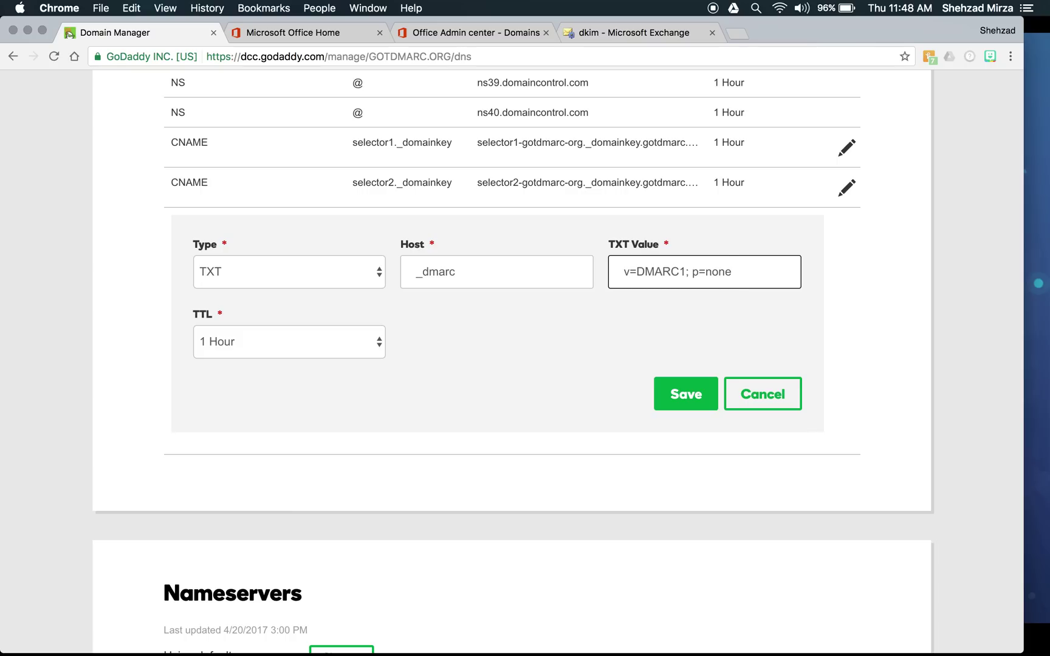
type("; ")
type("rua=")
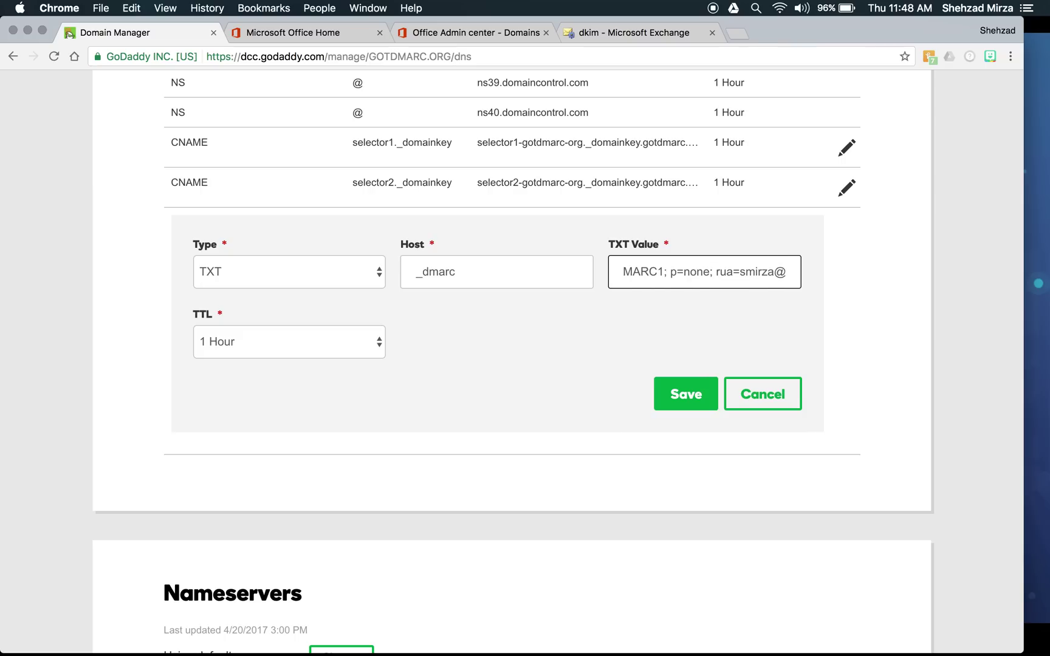
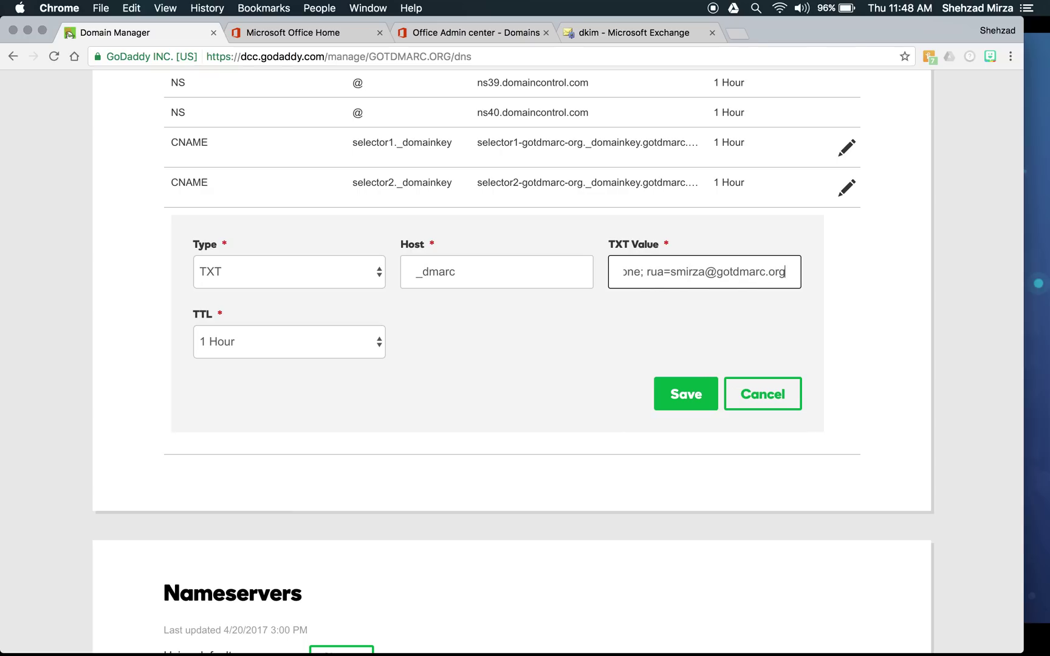
- Complete rua= with a mailto: reporting address at gotdmarc.org and a semicolon, then add ruf=
type(";")
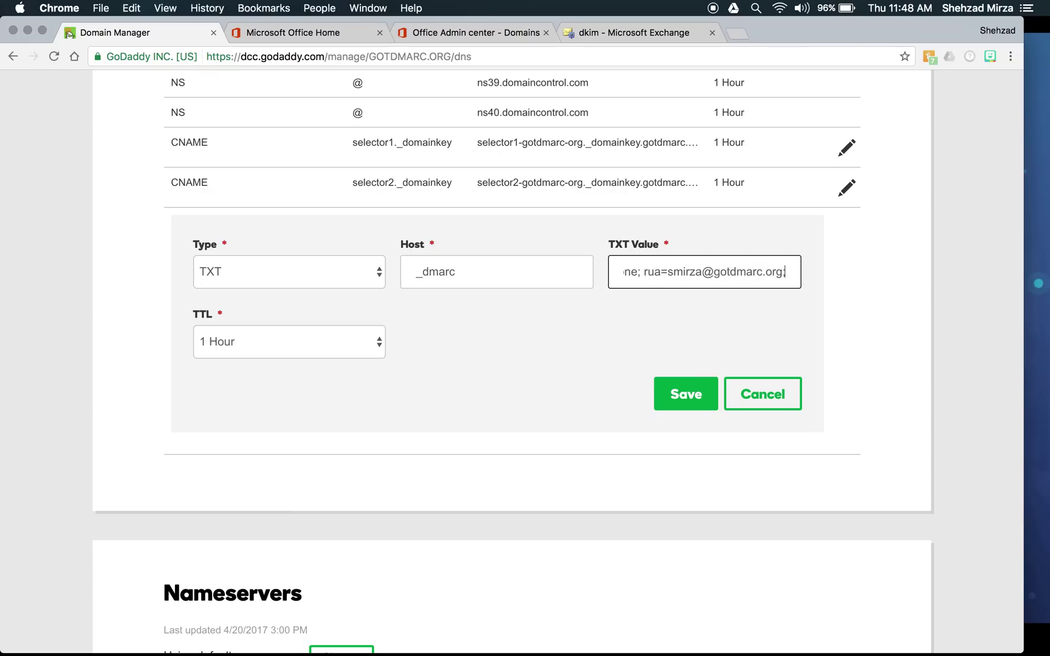
key("Left")
key("Left")
key("Left")
key("Left")
key("Left")
key("Left")
key("Left")
key("Left")
key("Left")
key("Left")
key("Left")
key("Left")
key("Left")
key("Left")
key("Left")
key("Left")
key("Left")
key("Right")
type("mailto:")
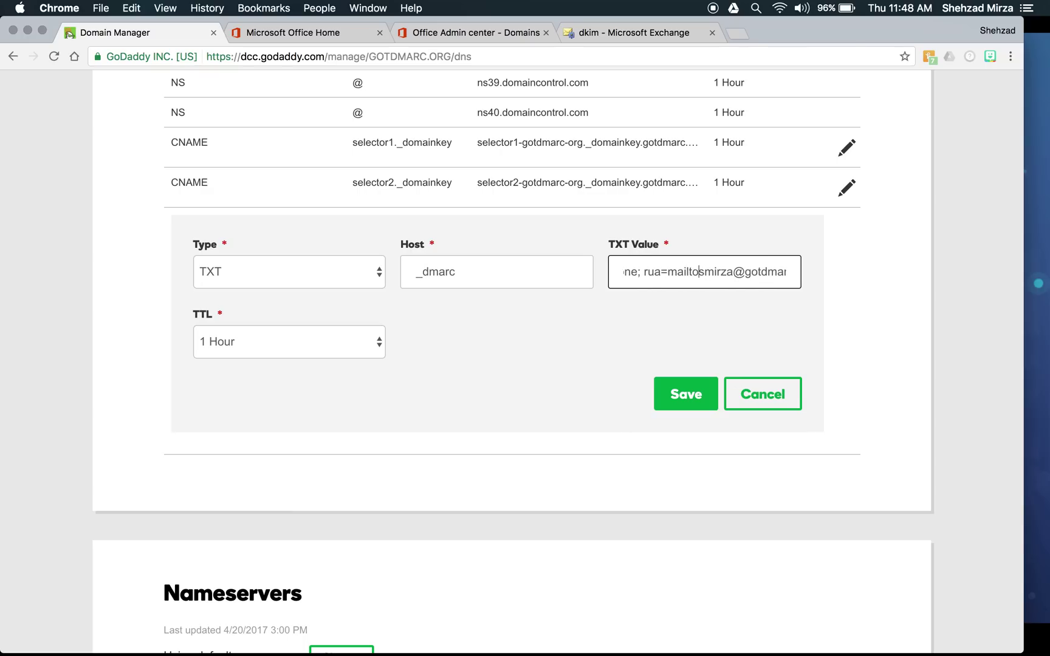
key("Right")
key("Right")
key("Right")
key("Right")
key("Right")
key("Right")
key("Right")
key("Right")
key("Right")
key("Right")
key("Right")
key("Right")
key("Right")
key("Right")
key("Right")
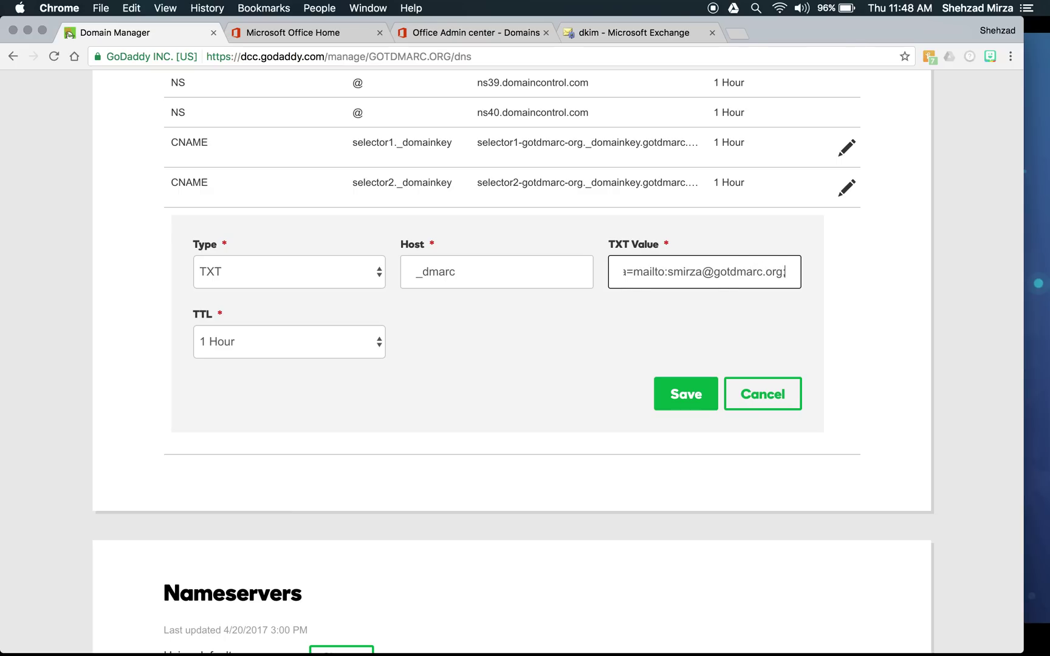
type(",")
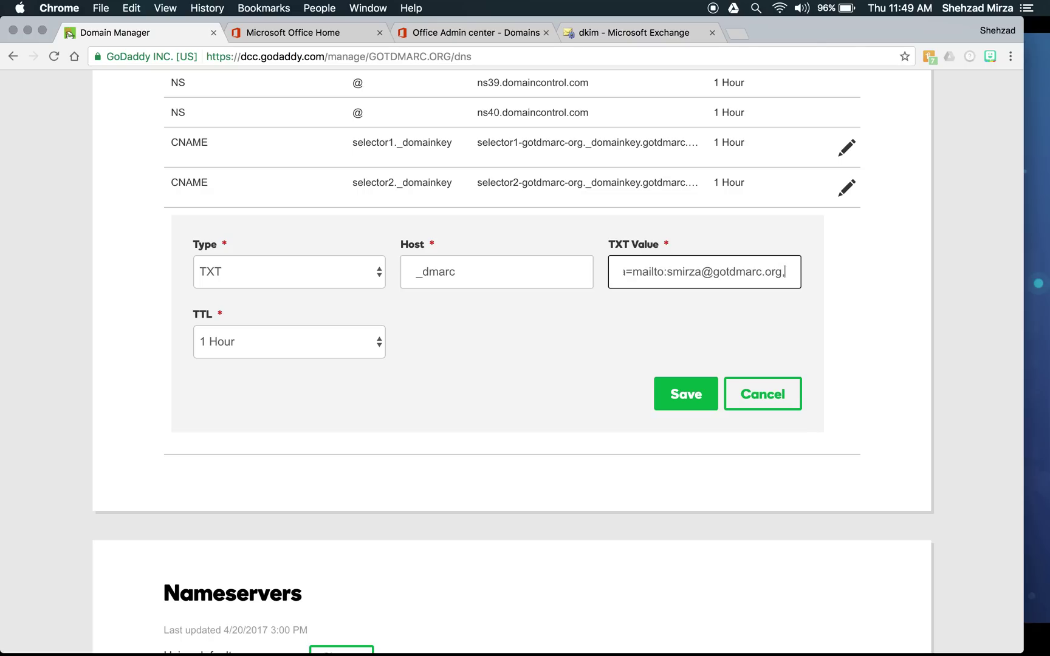
key("BackSpace")
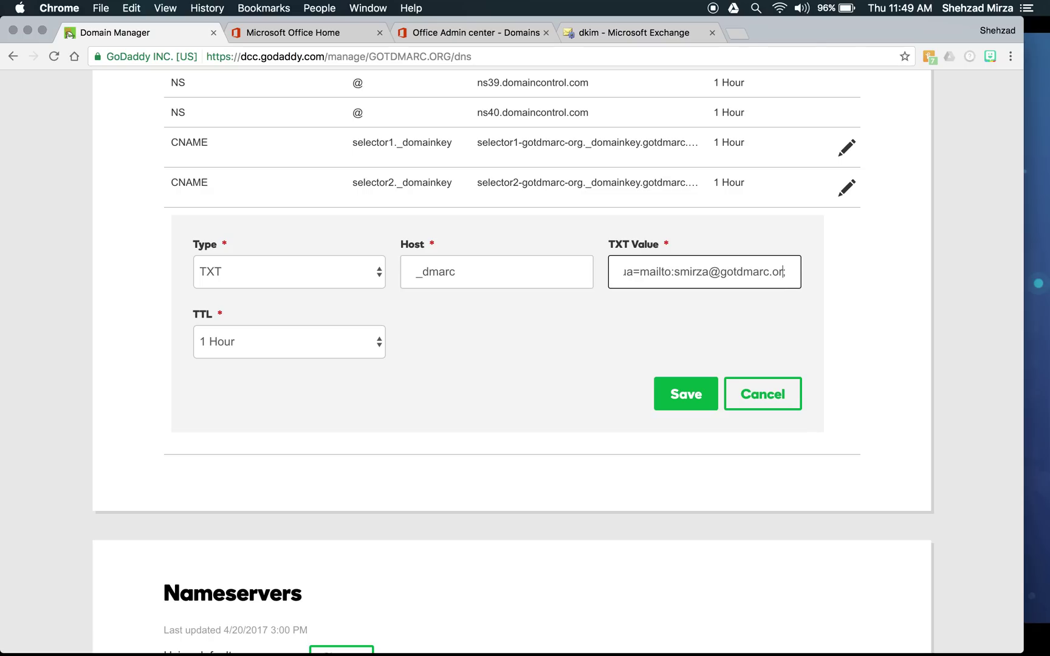
type(";")
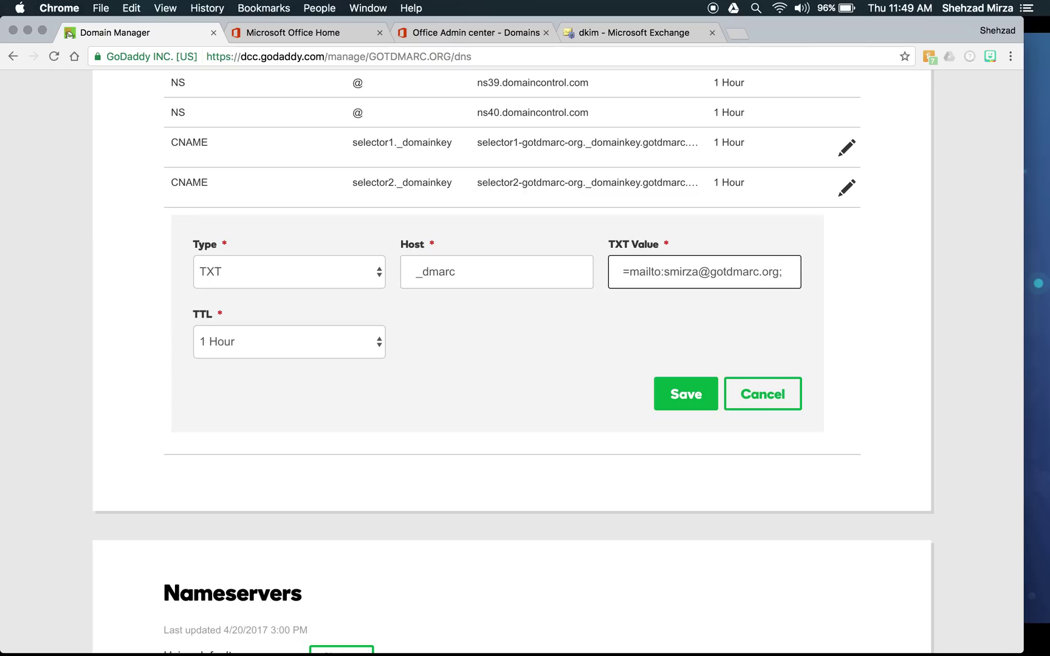
type("ruf=")
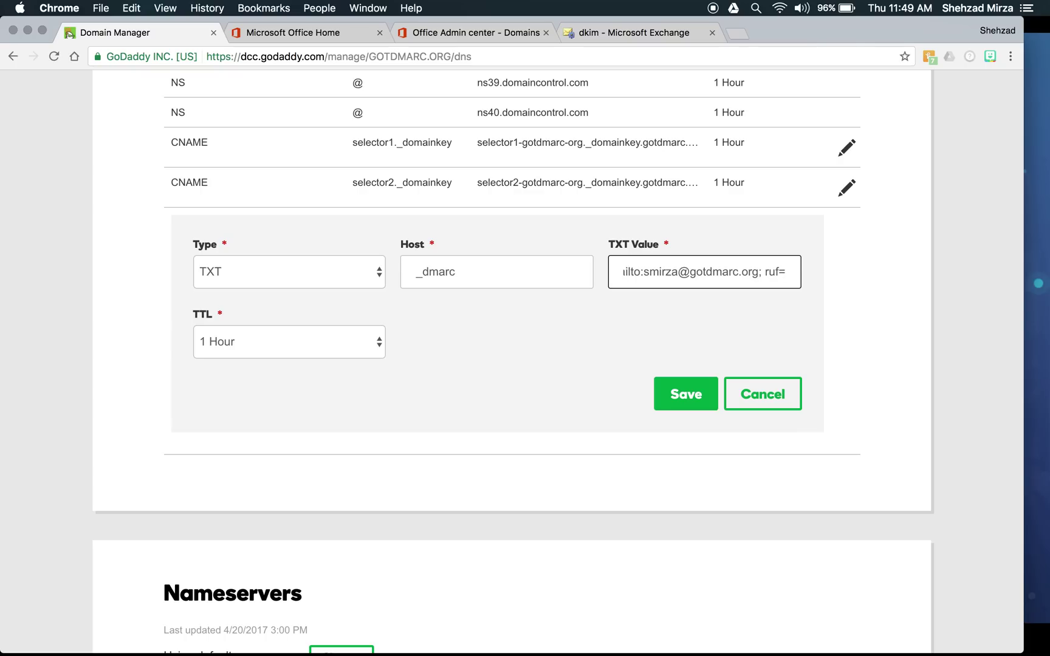
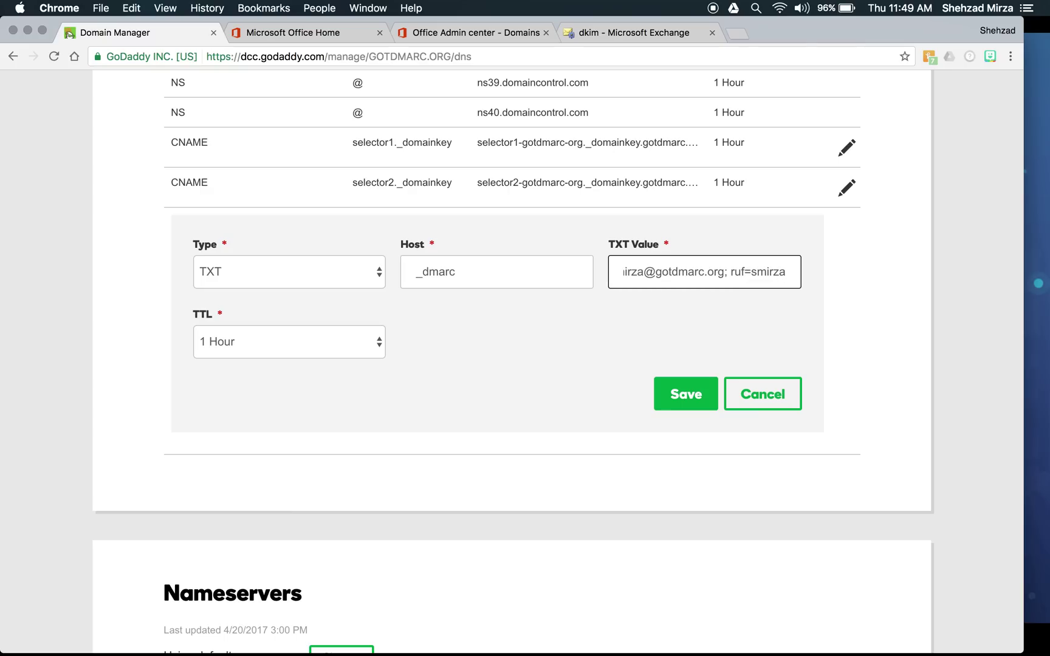
- Fill ruf= with a mailto: forensic-report address at gotdmarc.org, ending with a semicolon
key("BackSpace")
key("BackSpace")
key("BackSpace")
key("BackSpace")
key("BackSpace")
key("BackSpace")
key("BackSpace")
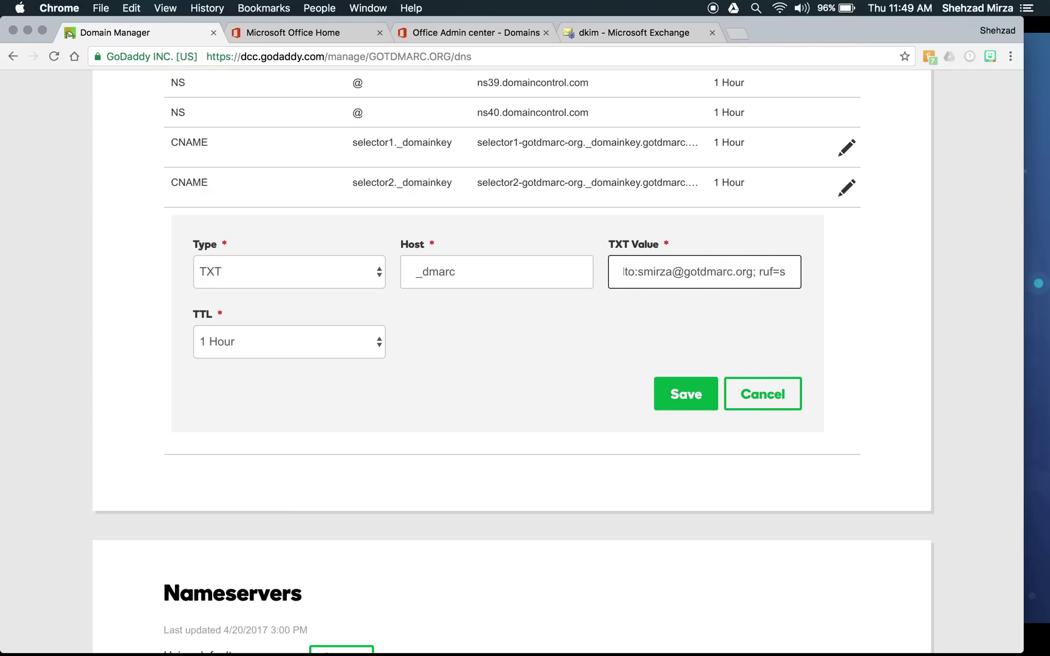
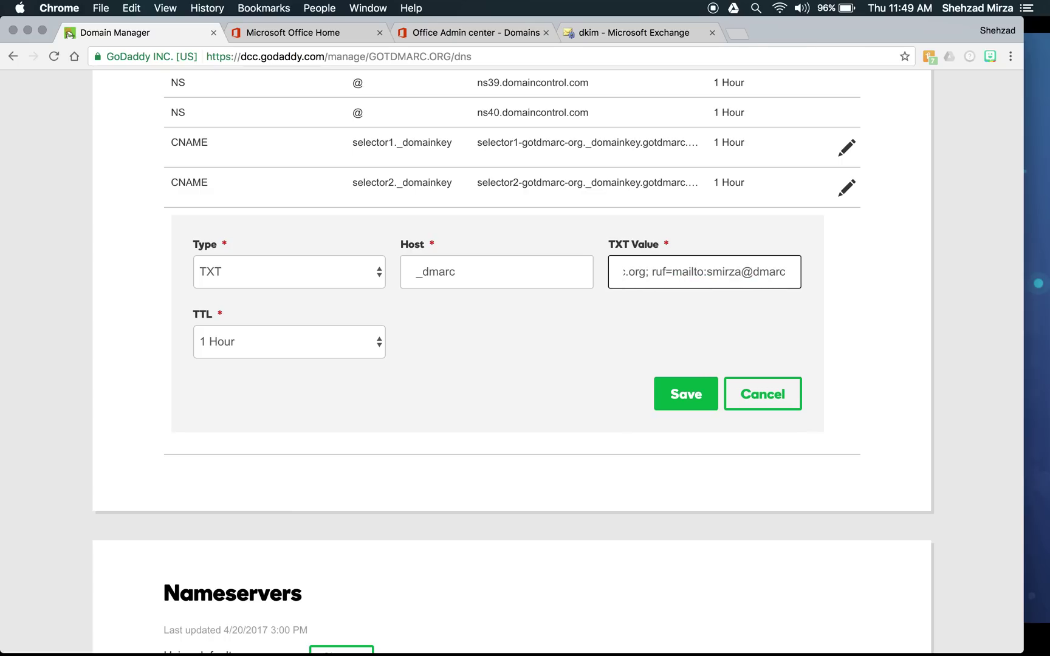
key("BackSpace")
key("BackSpace")
key("BackSpace")
key("BackSpace")
key("BackSpace")
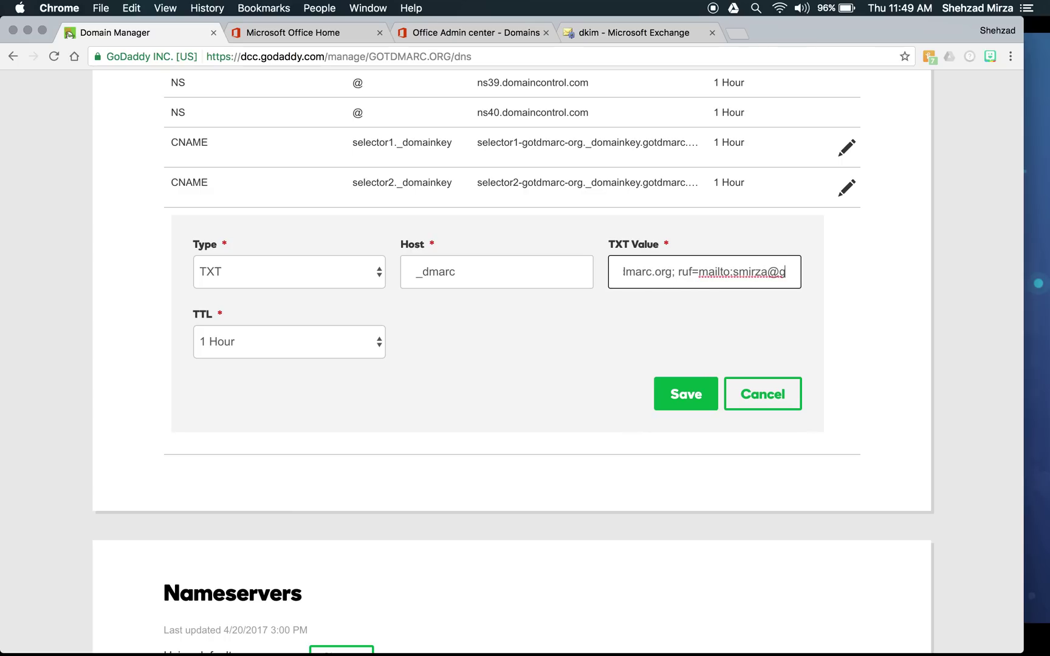
key("BackSpace")
key("BackSpace")
key("BackSpace")
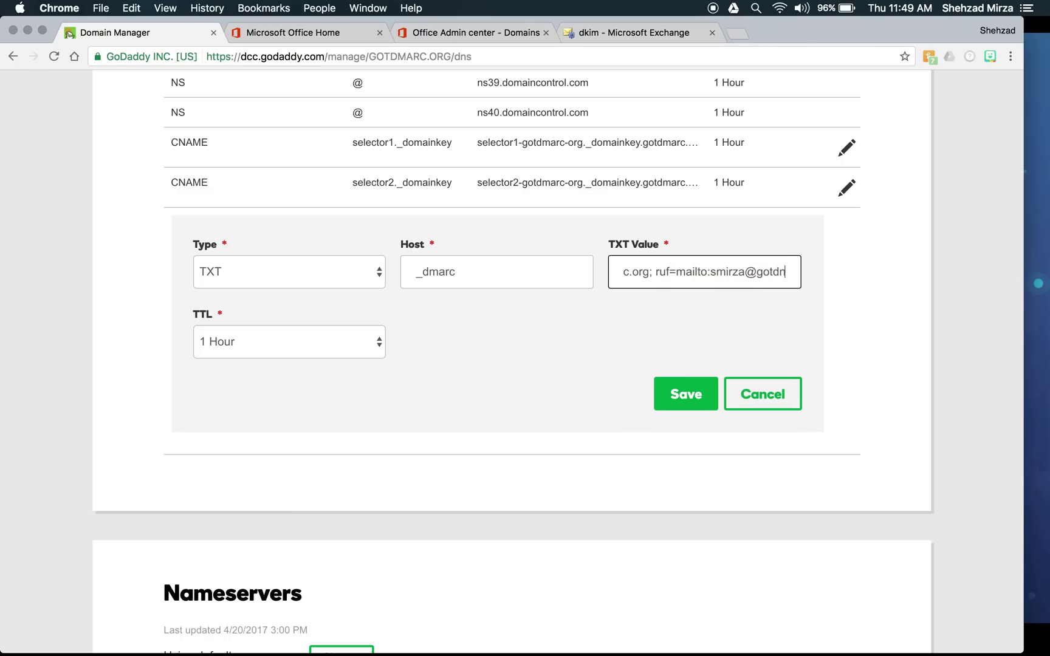
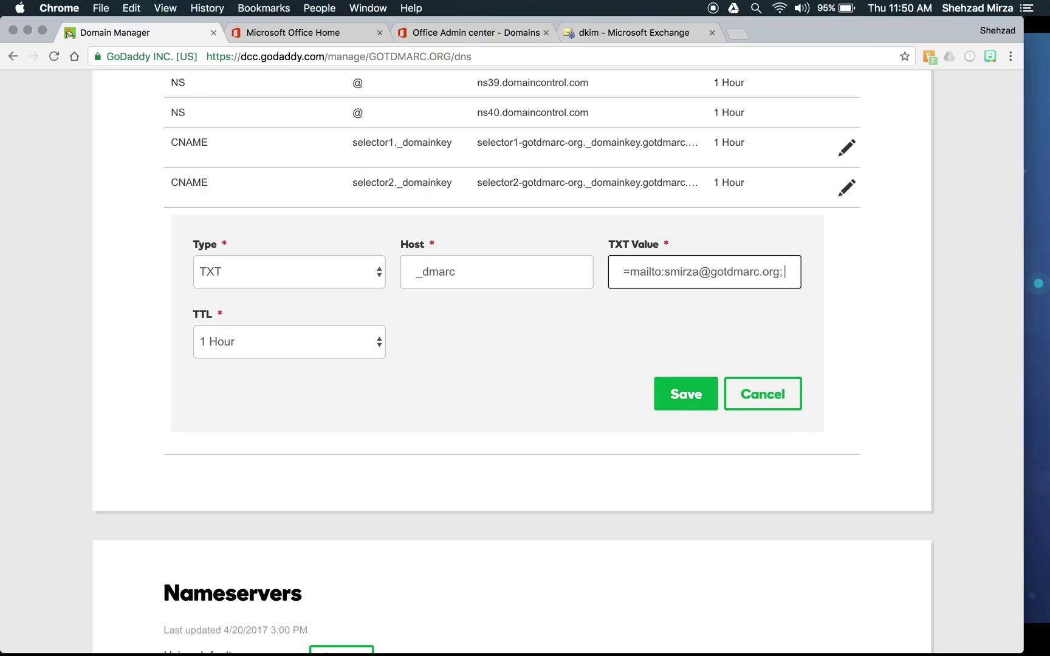
- Append sp=reject; ri=84600; to the DMARC value and save the _dmarc TXT record
type("sp=")
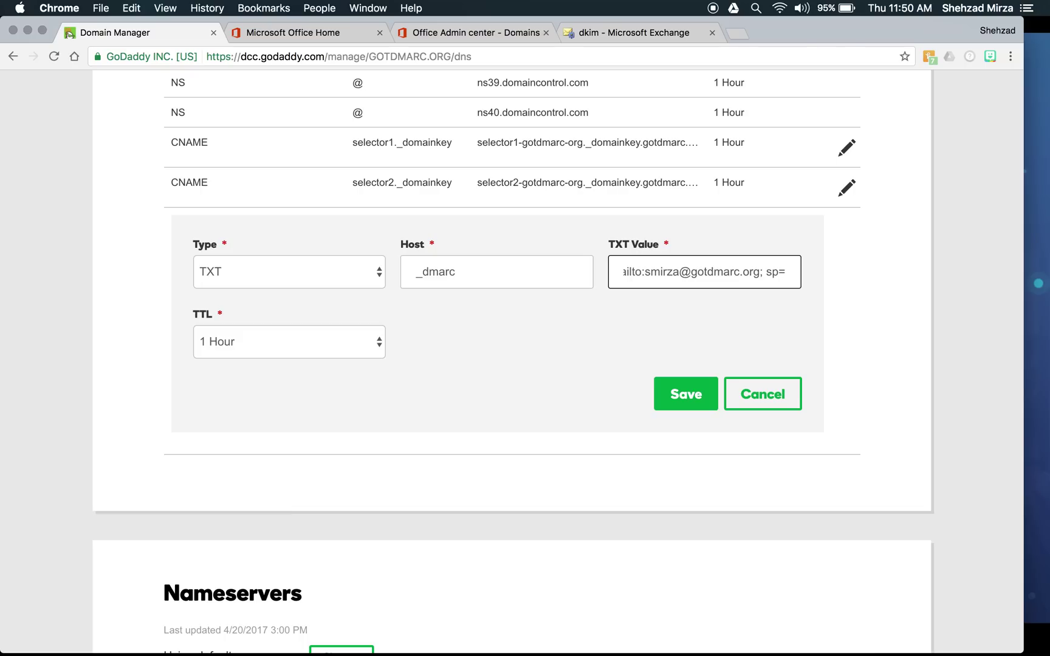
type("reject")
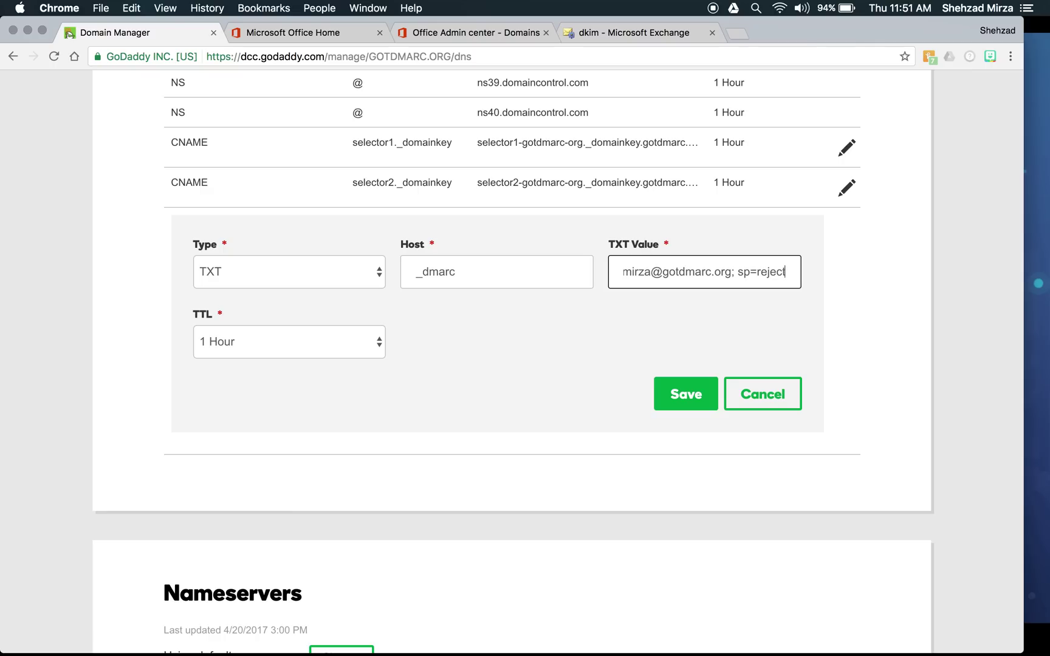
type(";")
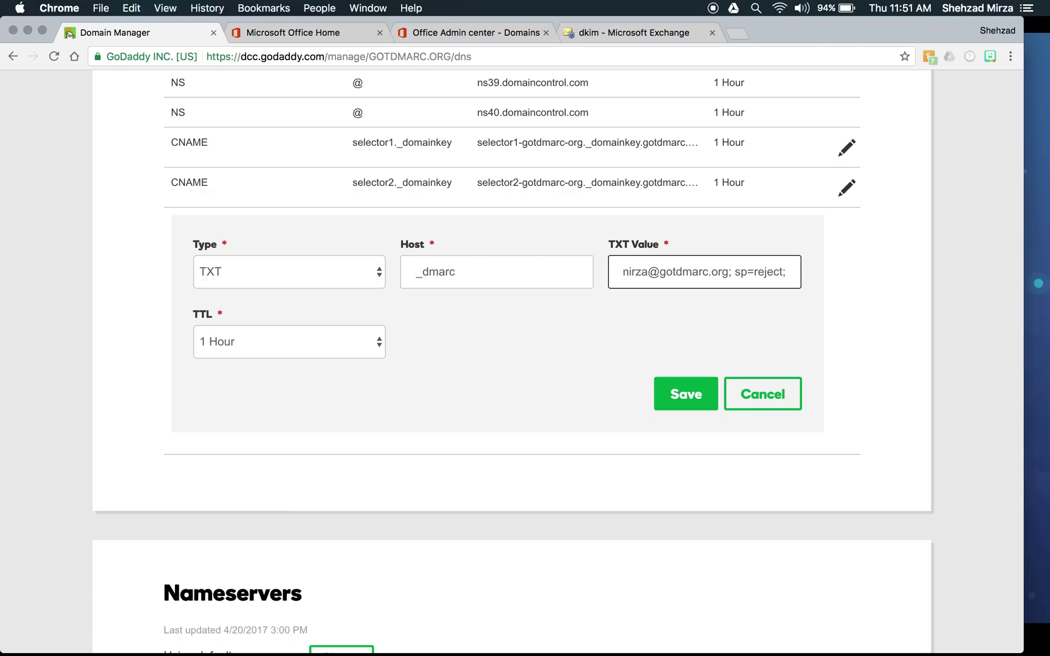
type("r")
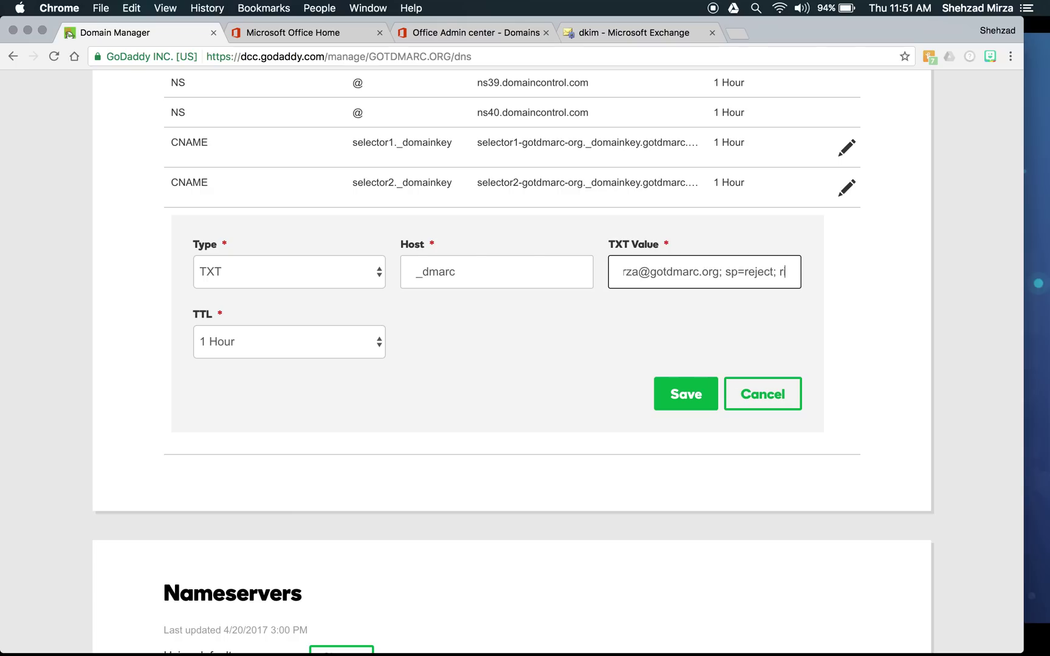
type("i=")
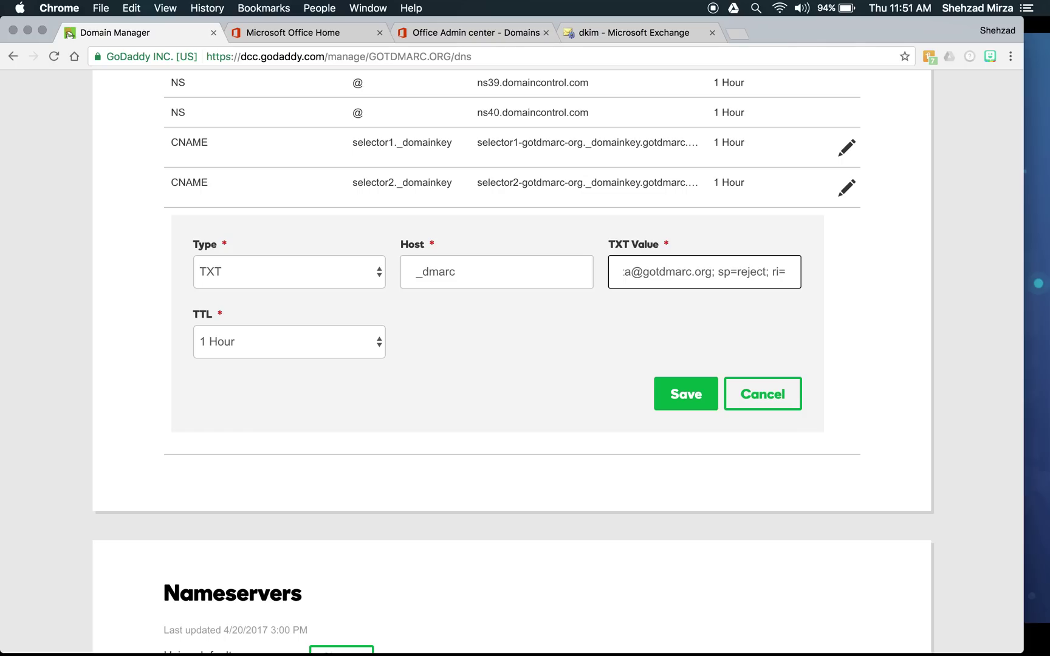
type("84600")
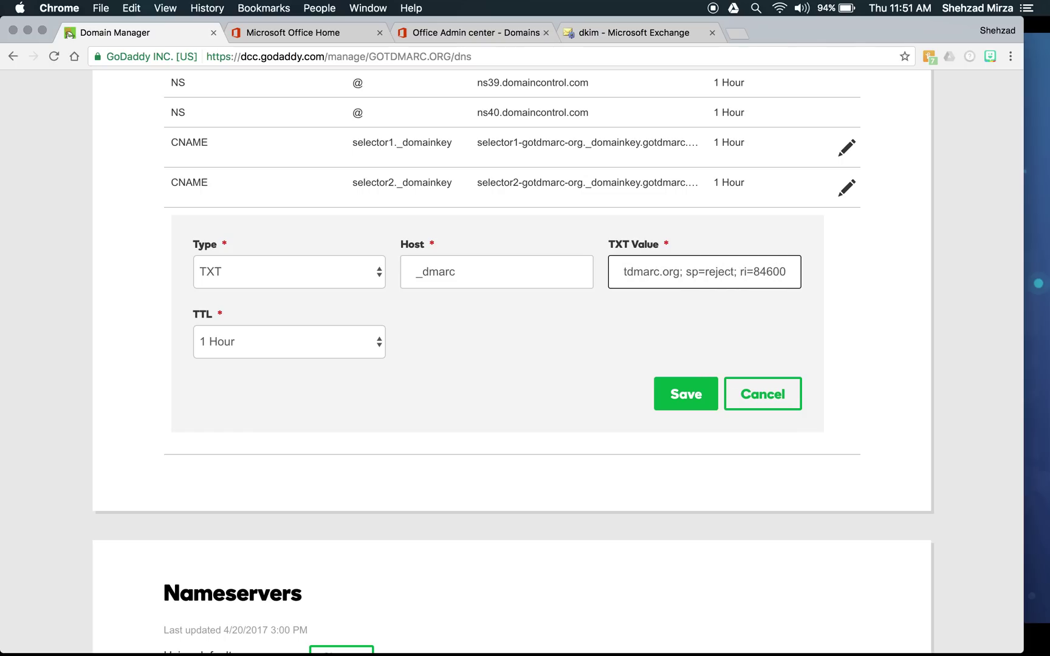
type(";")
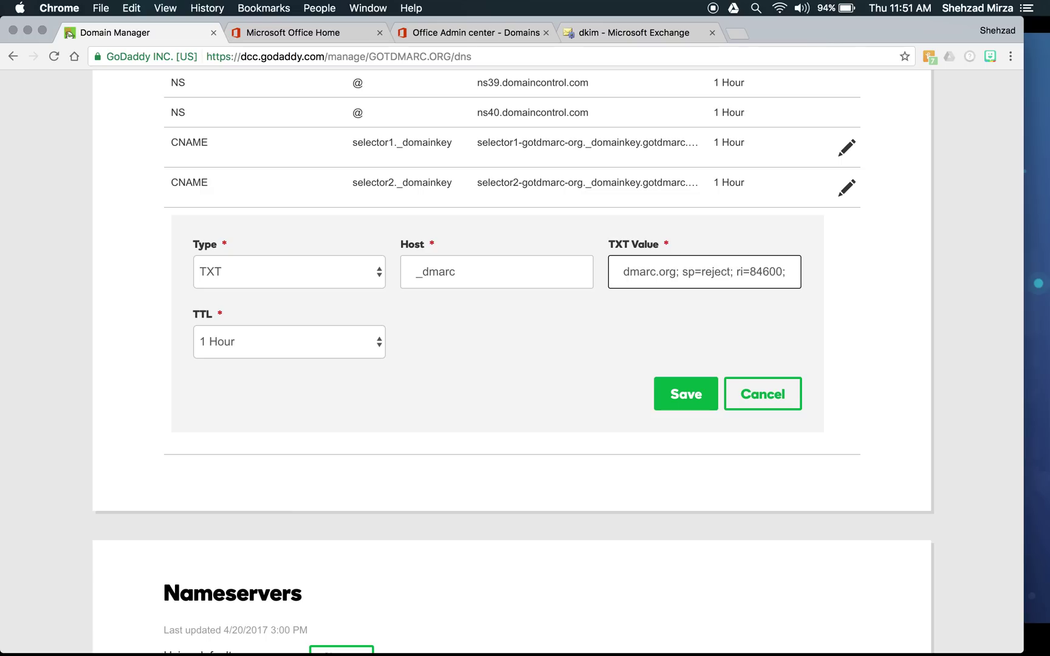
left_click(676, 394)
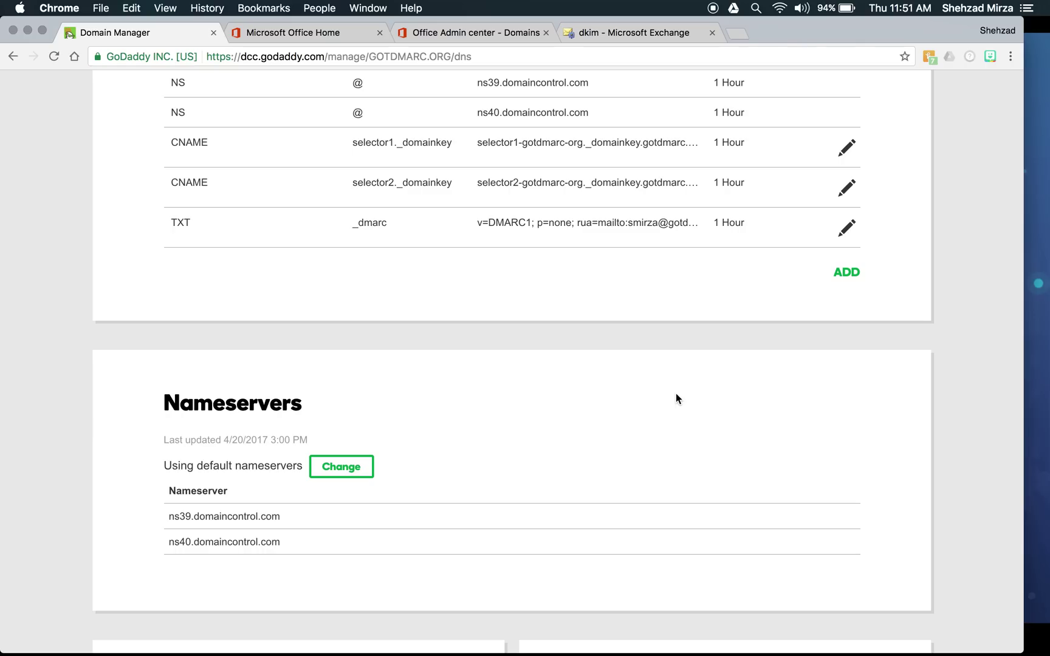
- Confirm the new TXT _dmarc row in the DNS records, then return to Exchange DKIM
scroll(677, 394, "up", 5)
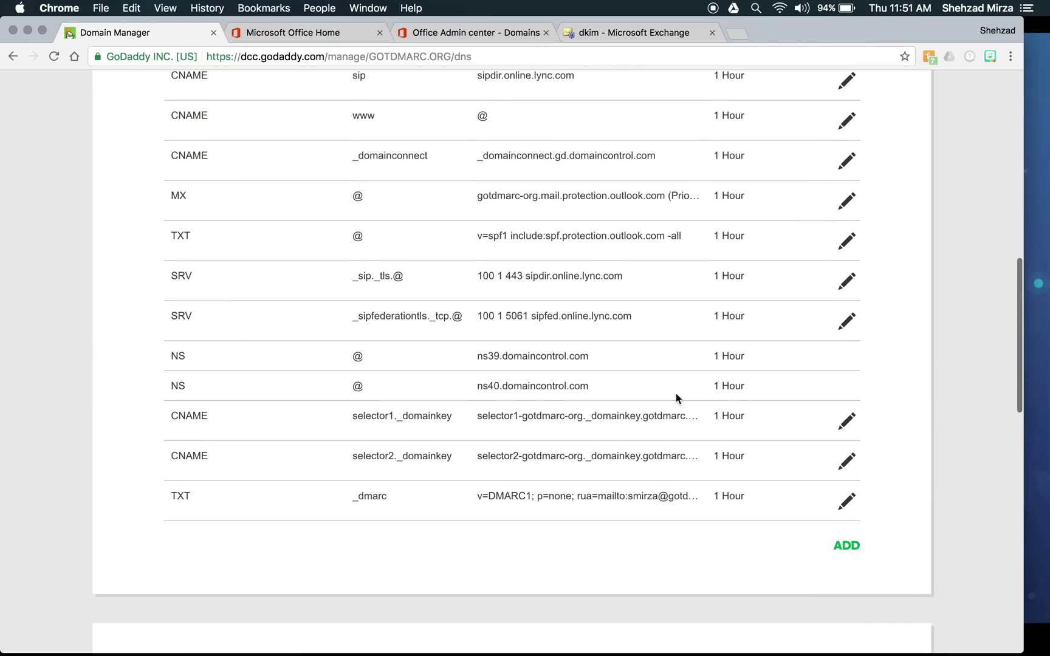
scroll(676, 393, "down", 1)
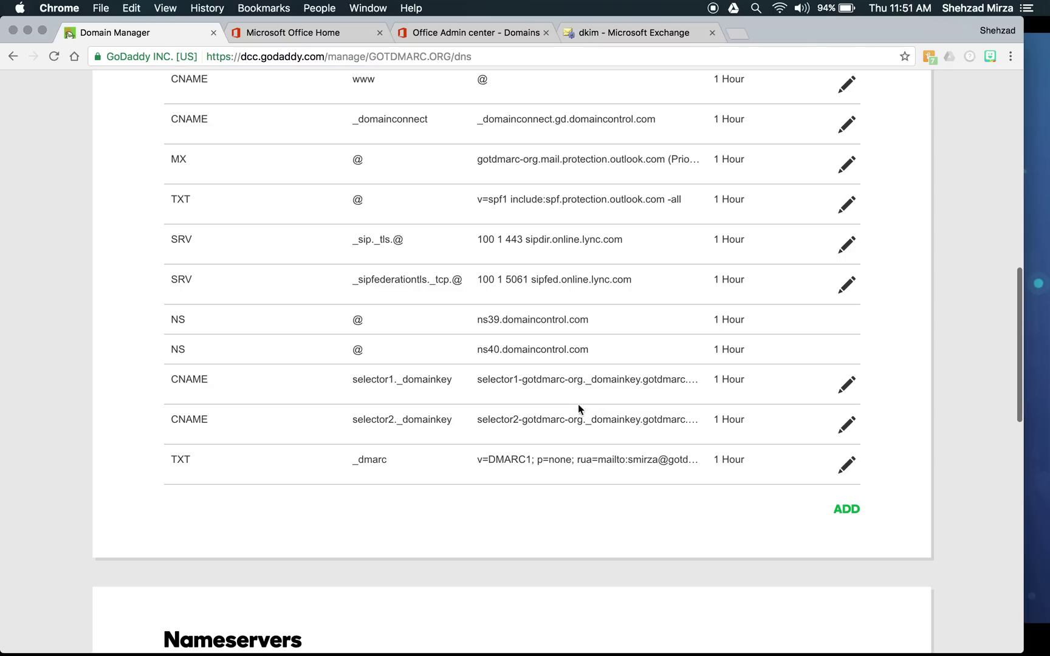
scroll(580, 435, "down", 1)
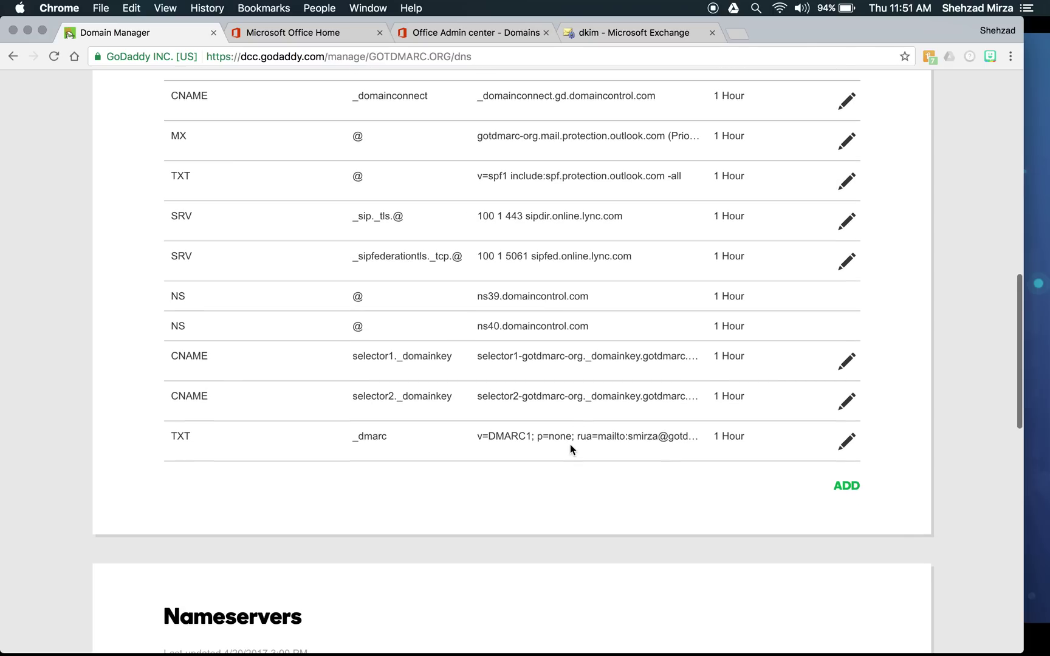
left_click(633, 32)
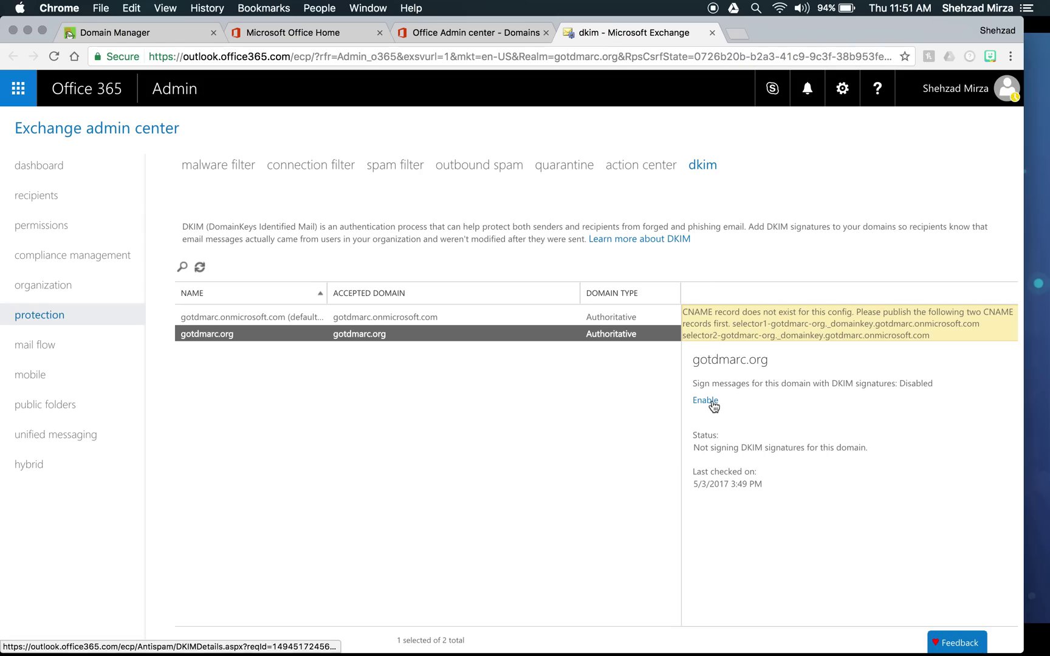
- Enable DKIM signing for gotdmarc.org, then go back to the GoDaddy DNS records
left_click(710, 402)
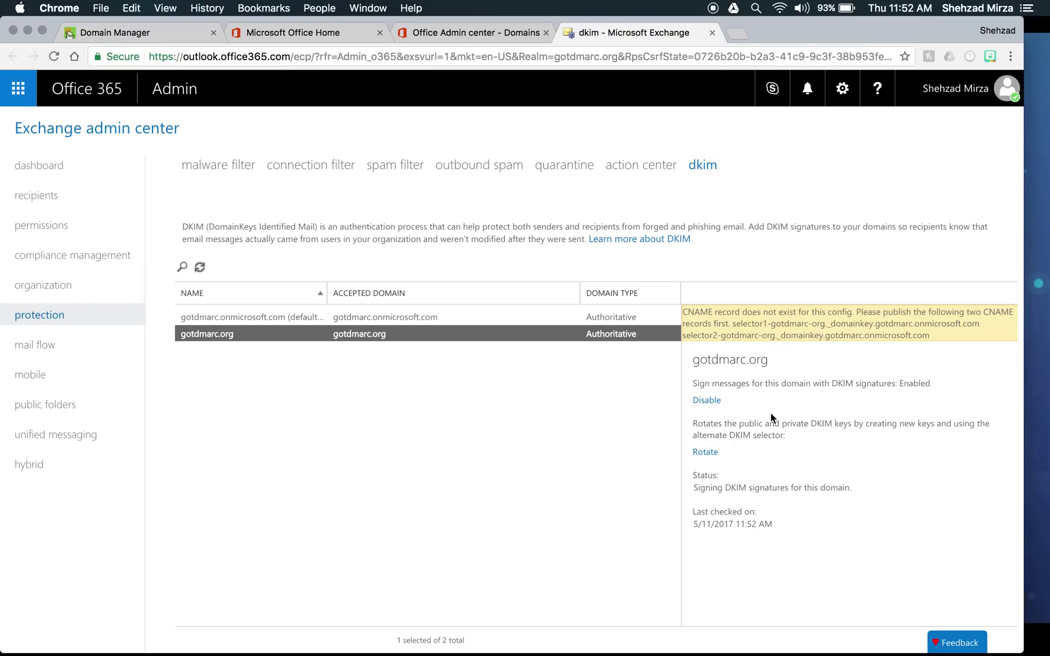
left_click(141, 33)
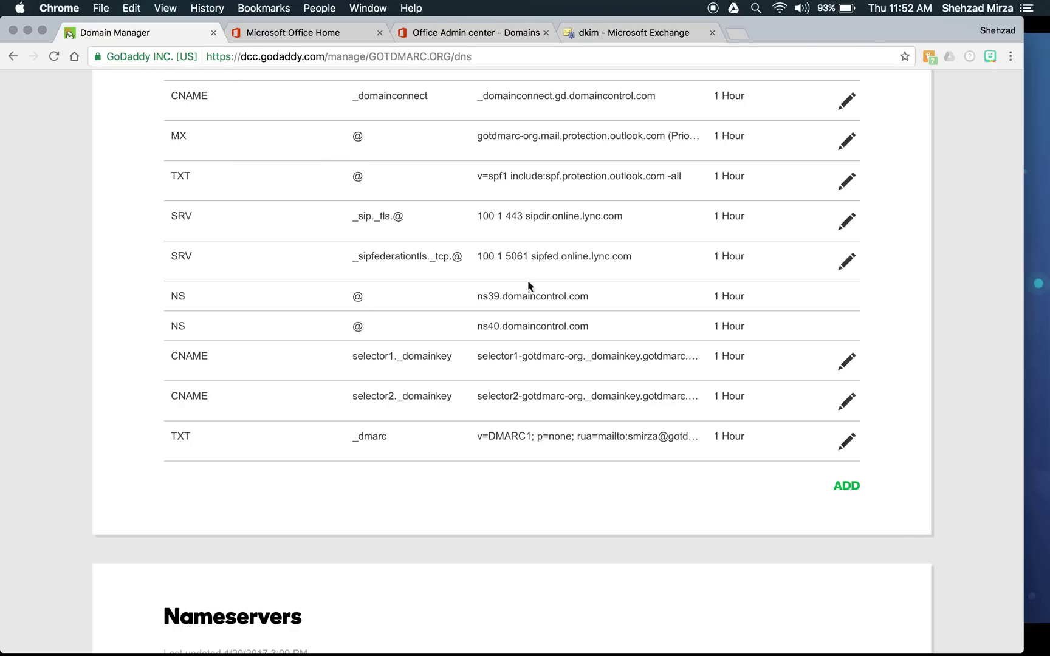
- Review the DNS records list and return to Exchange to see gotdmarc.org signing Enabled
scroll(537, 295, "up", 2)
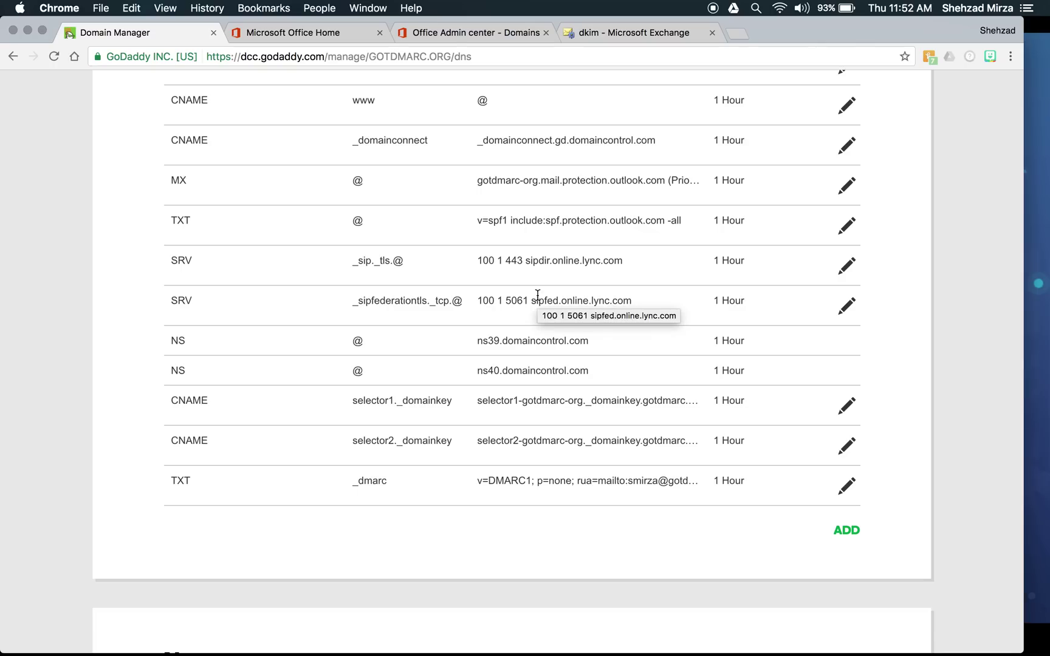
left_click(602, 32)
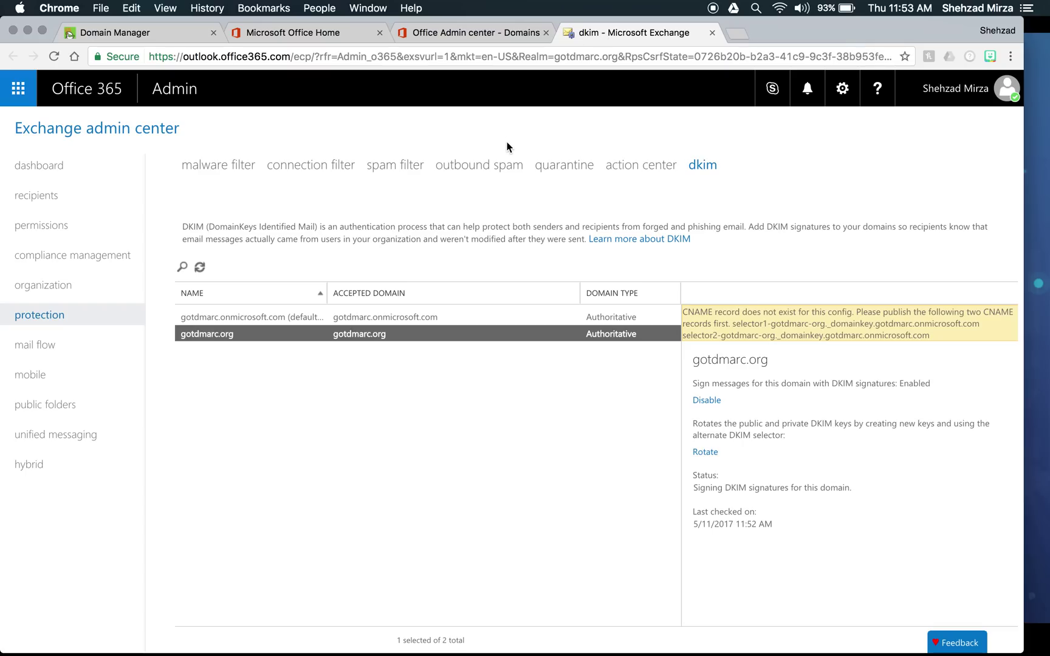
- Return to the GoDaddy gotdmarc.org DNS records page with both selector CNAMEs and _dmarc TXT
left_click(152, 32)
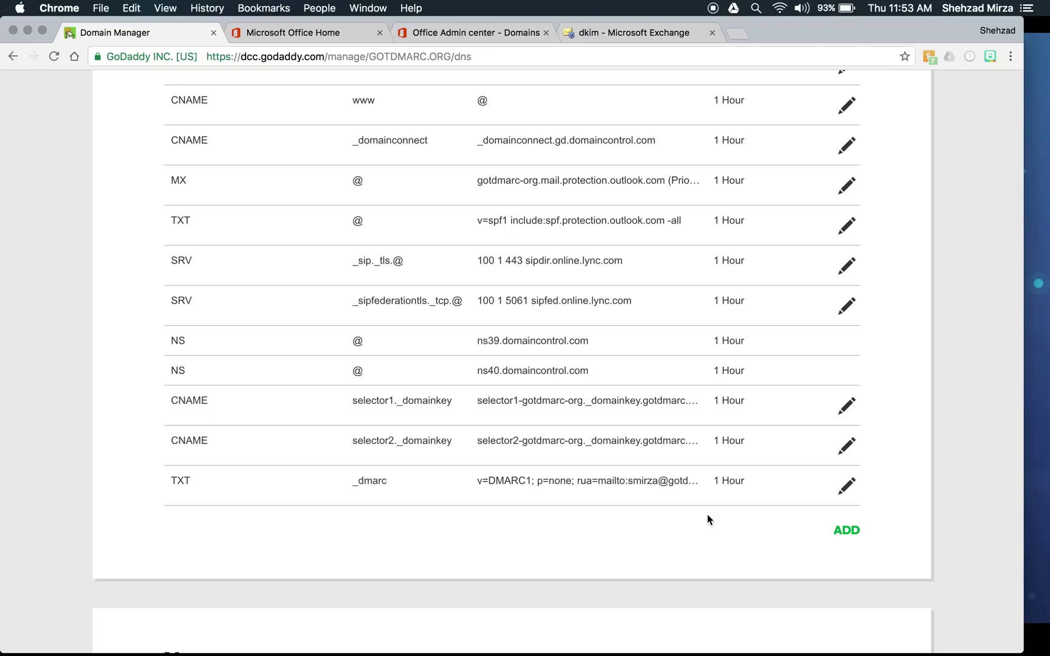
scroll(708, 519, "down", 2)
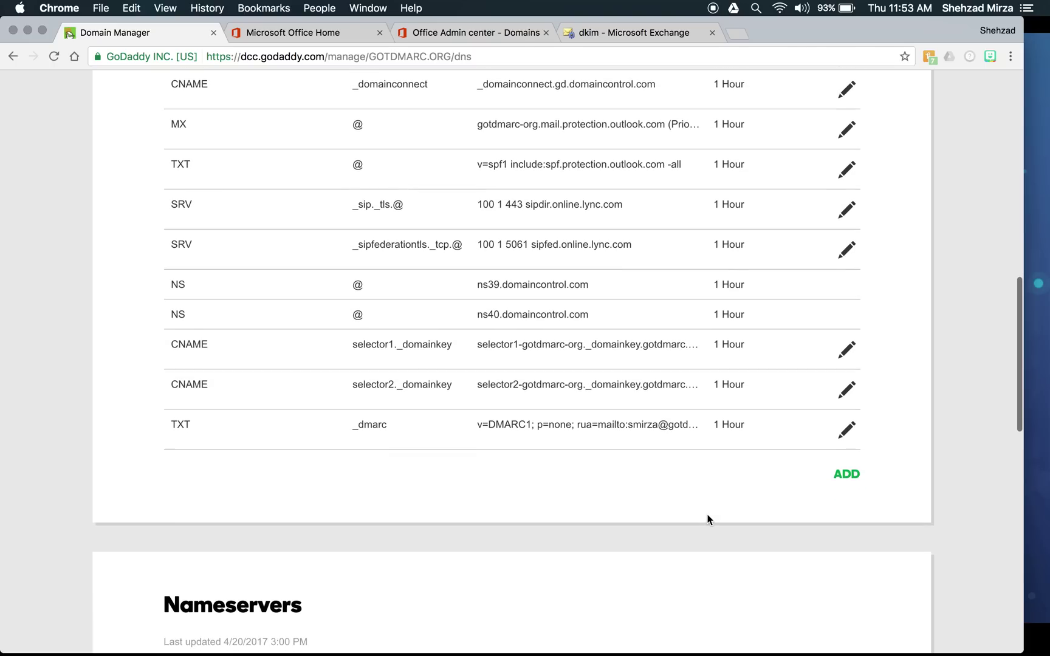
scroll(708, 520, "up", 3)
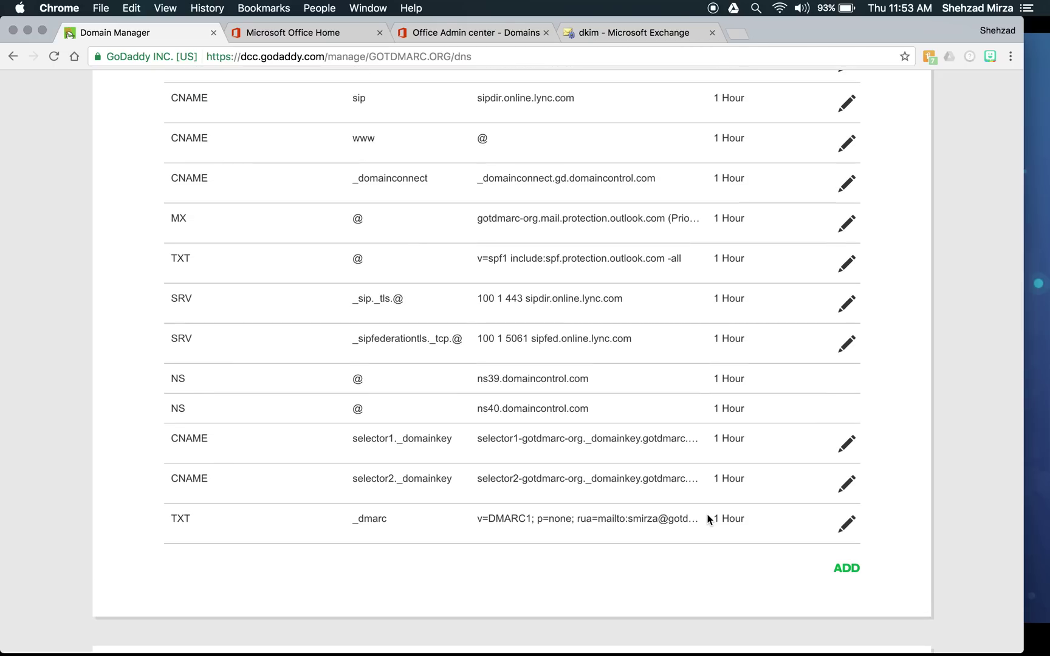